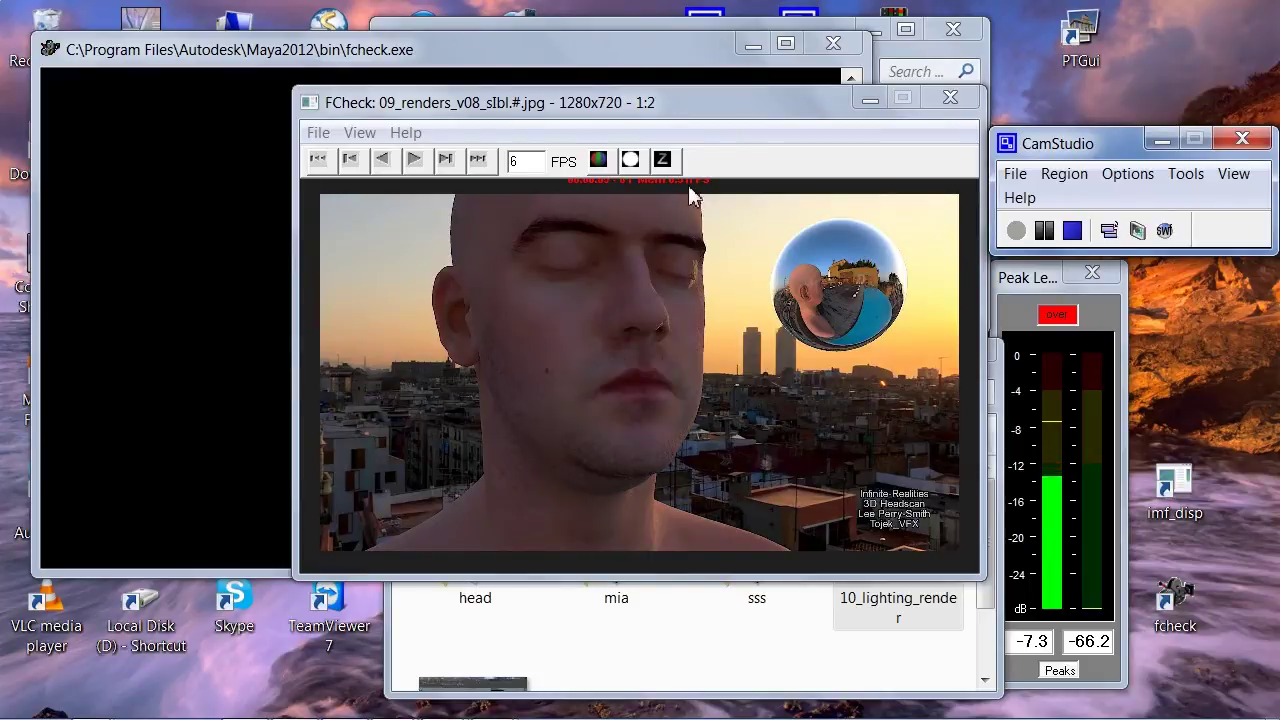
Show the skin render sequence at full resolution in FCheck and stop playback.
left_click(360, 133)
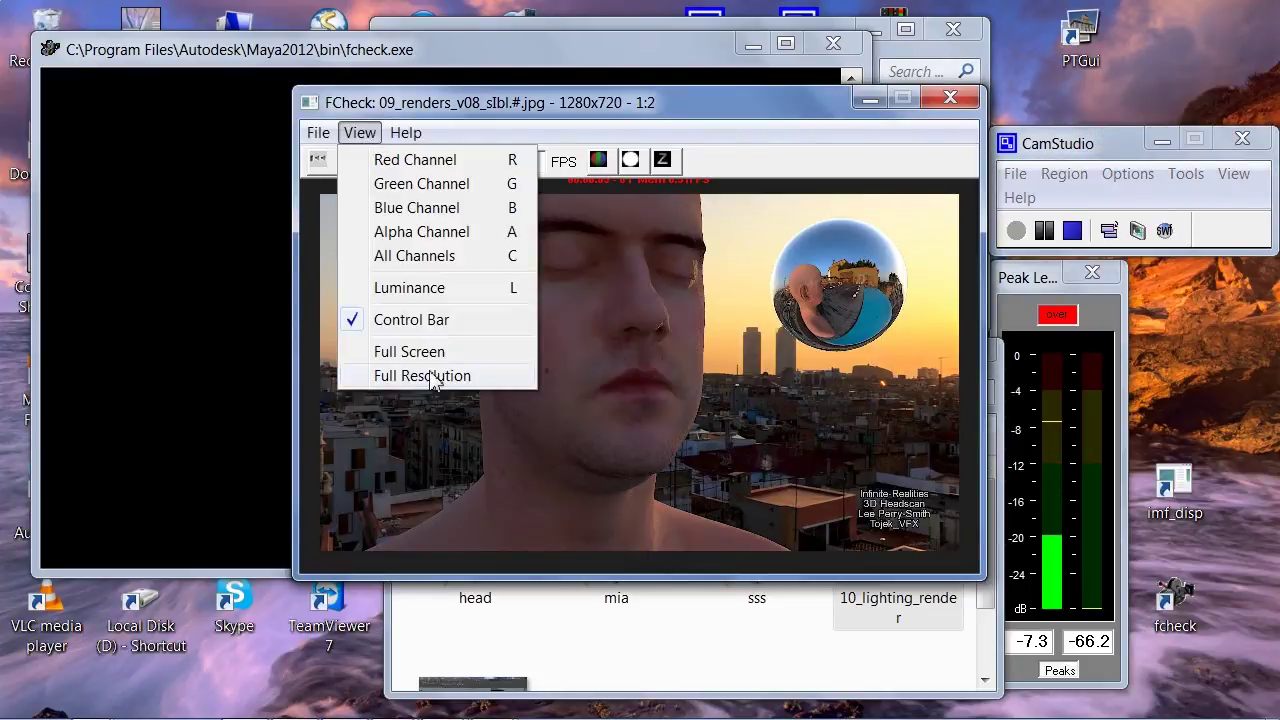
left_click(429, 375)
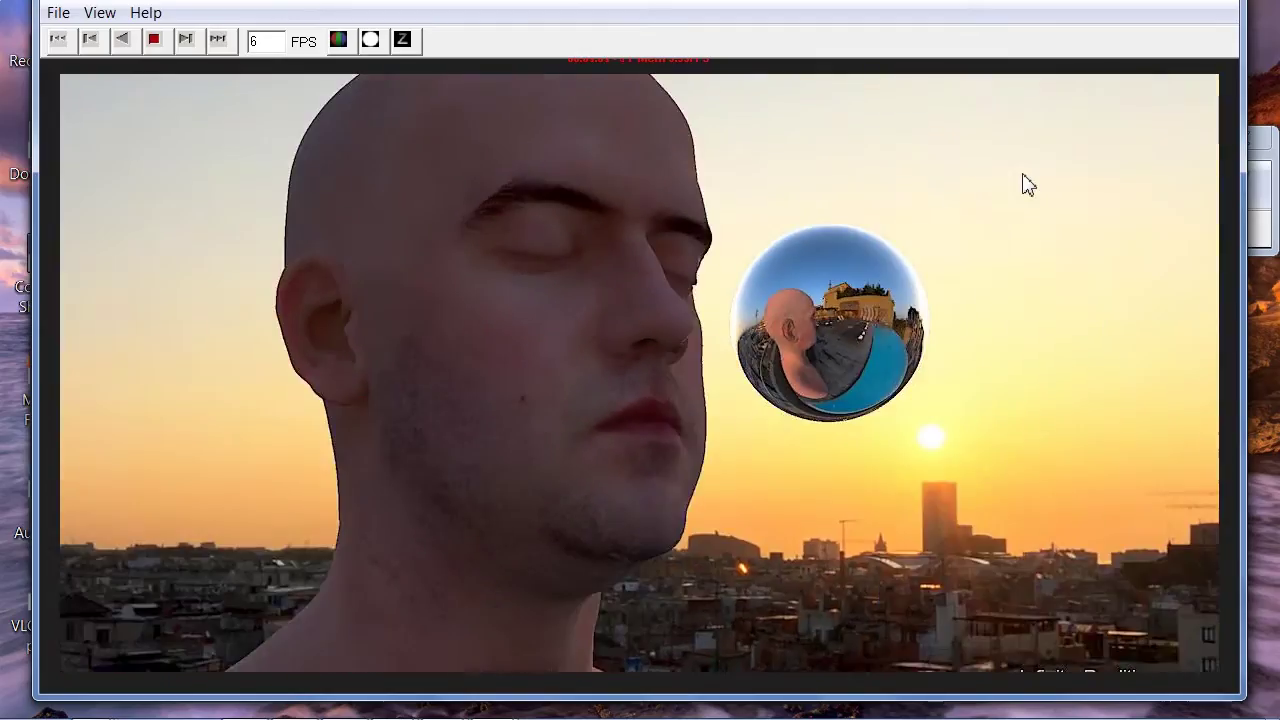
key("space")
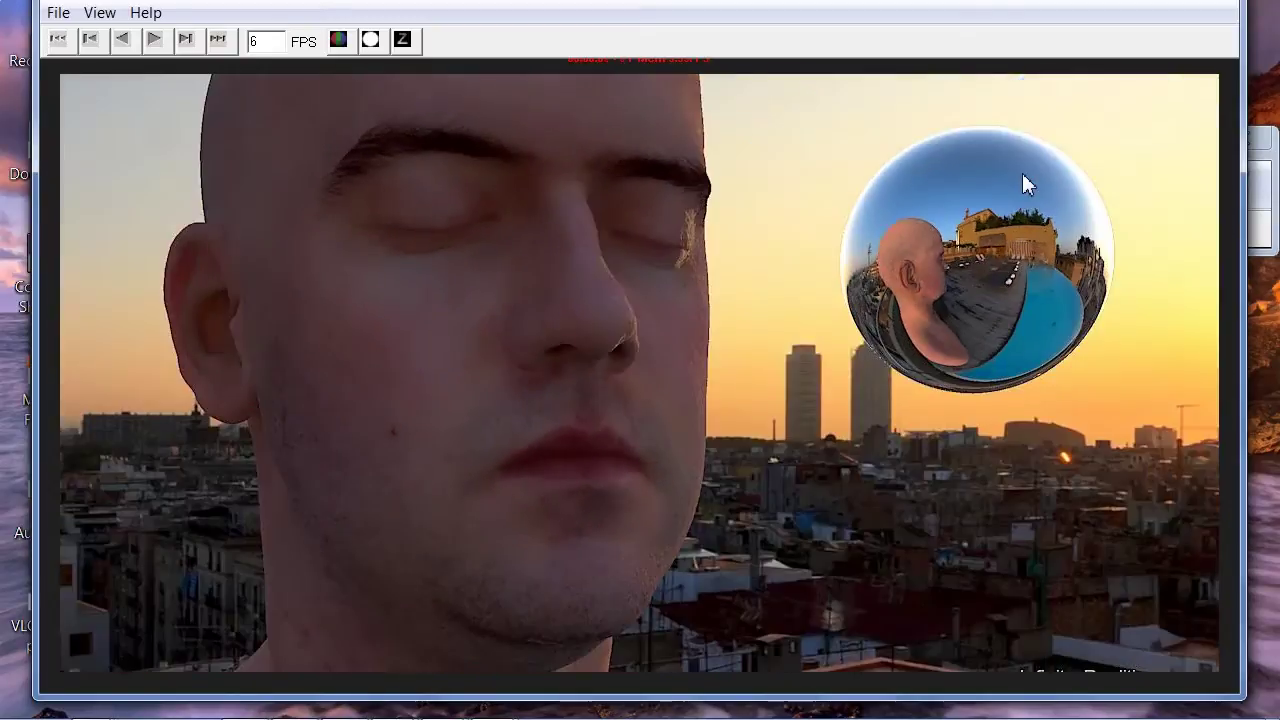
Step frame by frame through the head-and-sphere renders, then exit FCheck.
key("Right")
key("Right")
key("Right")
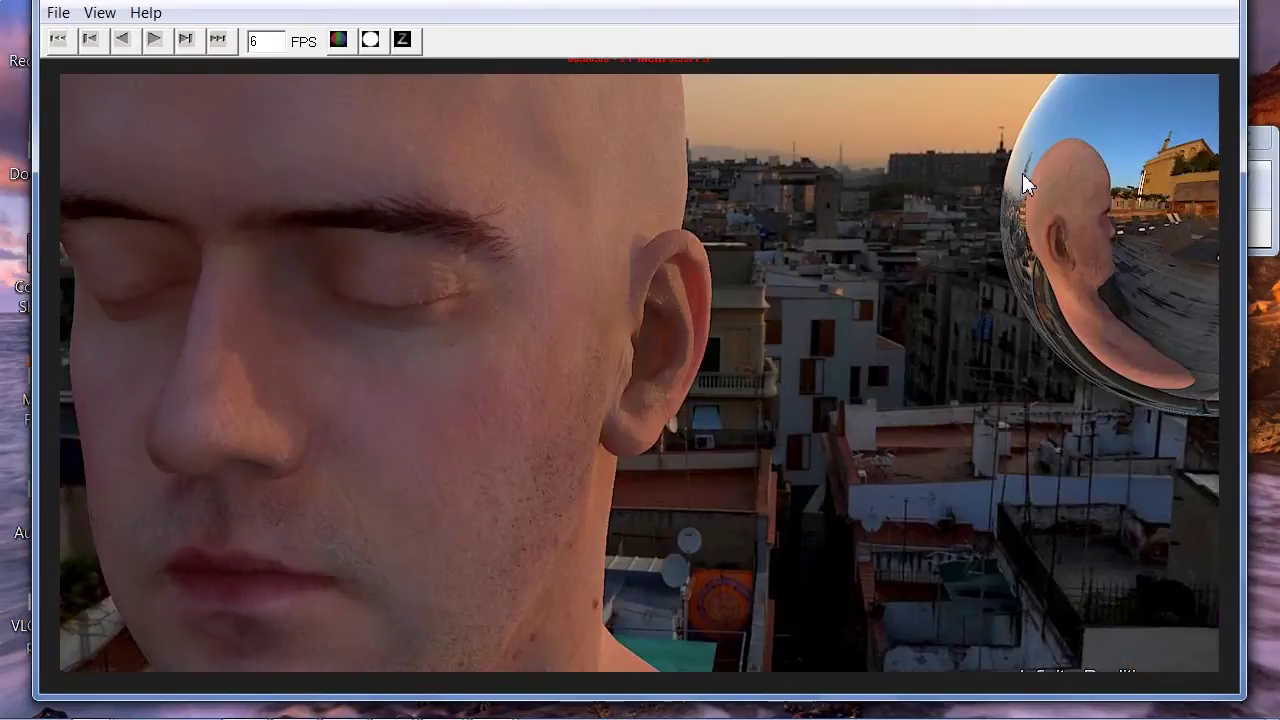
key("Right")
key("Right")
key("Right")
key("Right")
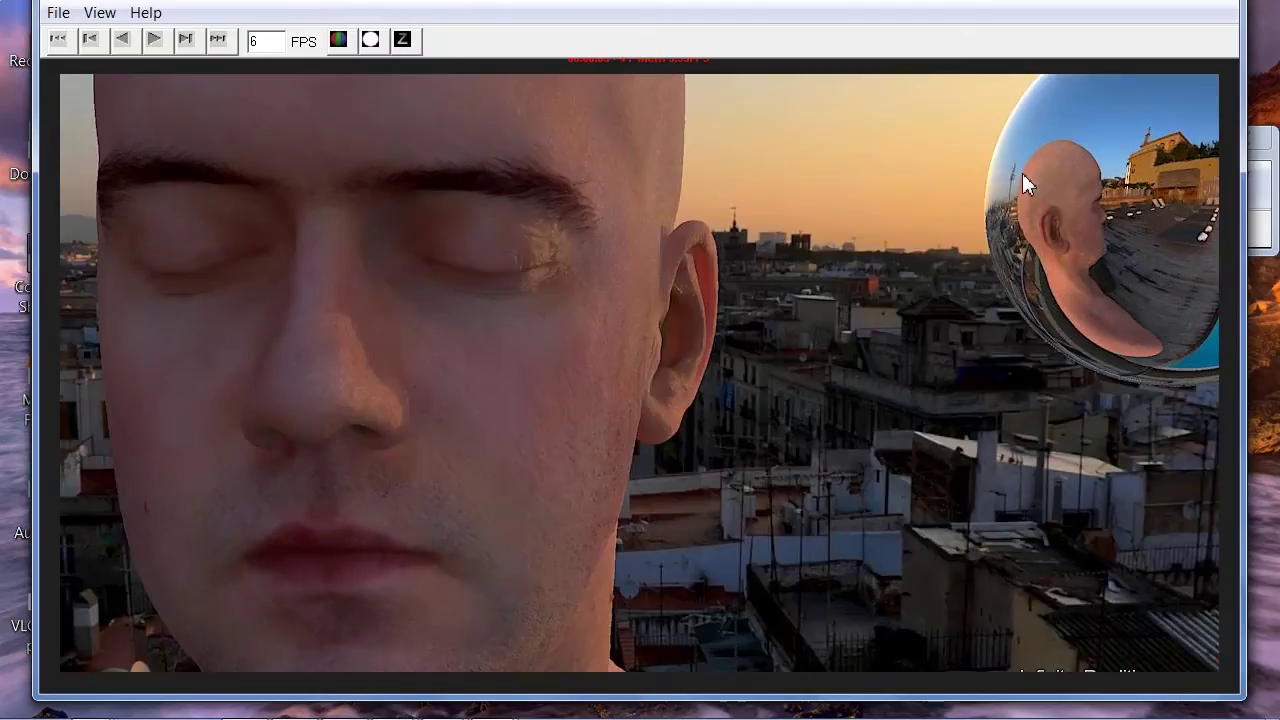
key("Right")
key("Right")
key("Right")
key("Right")
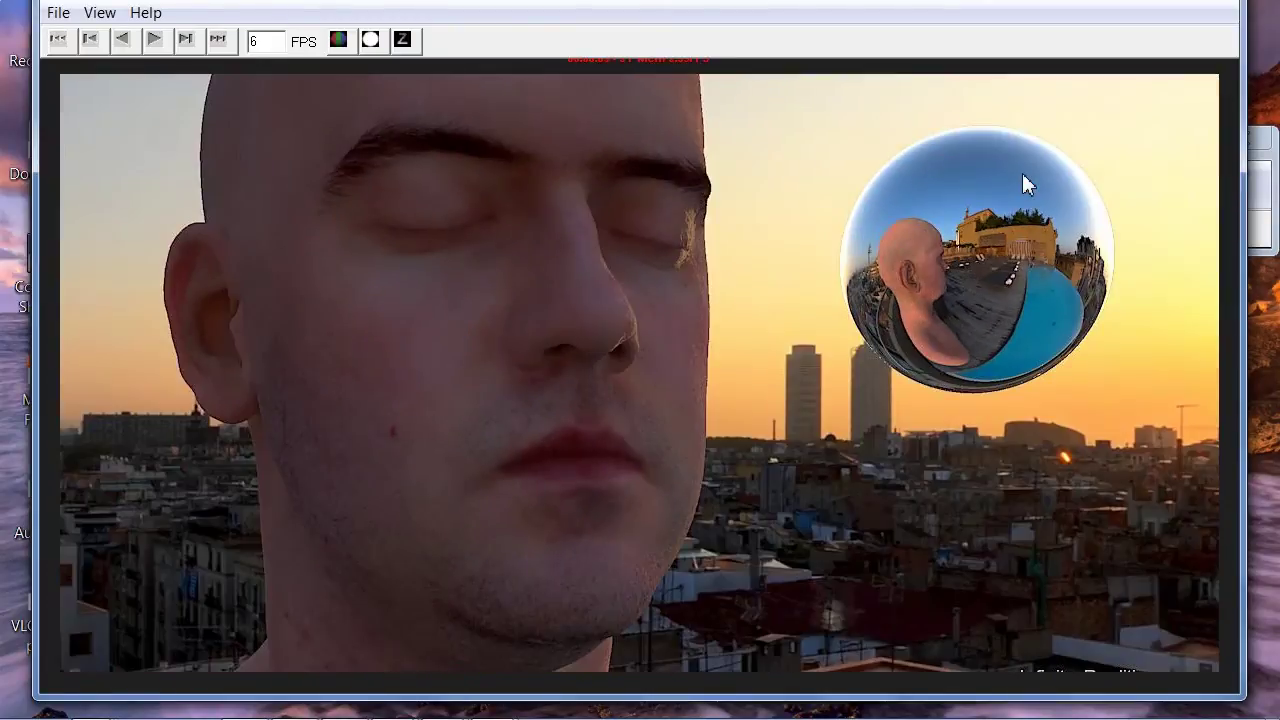
key("Right")
key("Right")
key("Right")
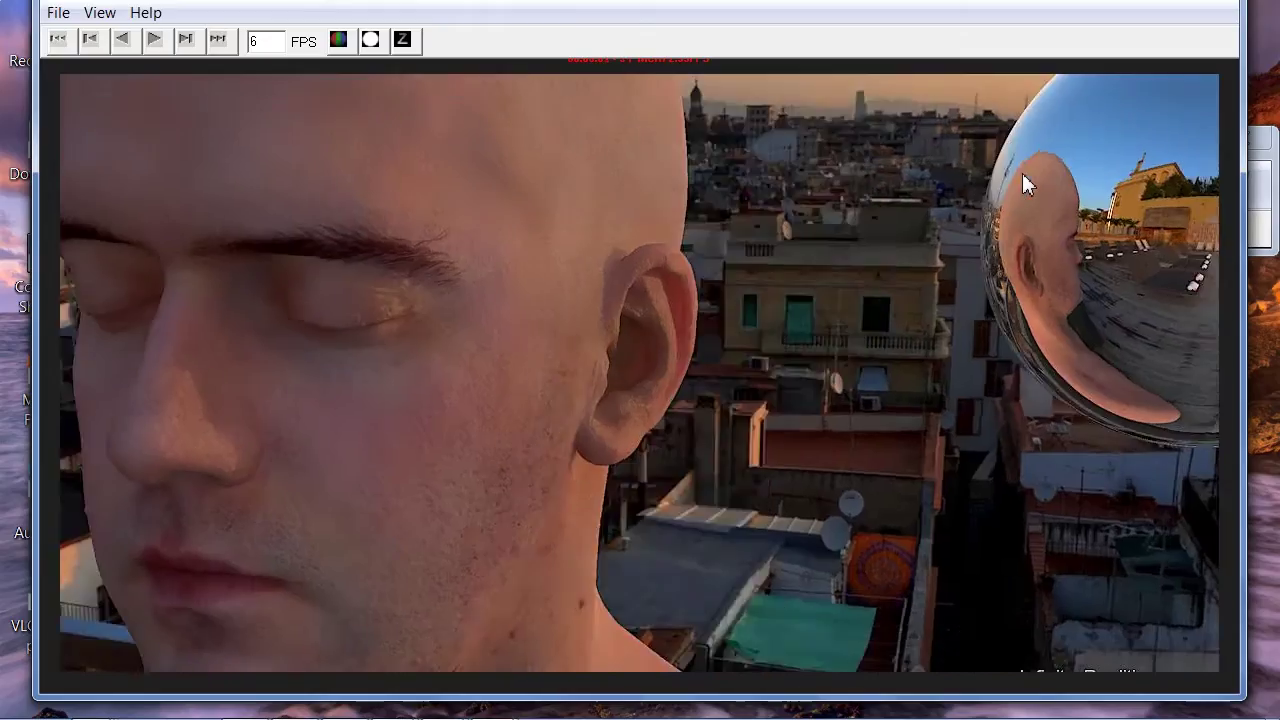
key("Right")
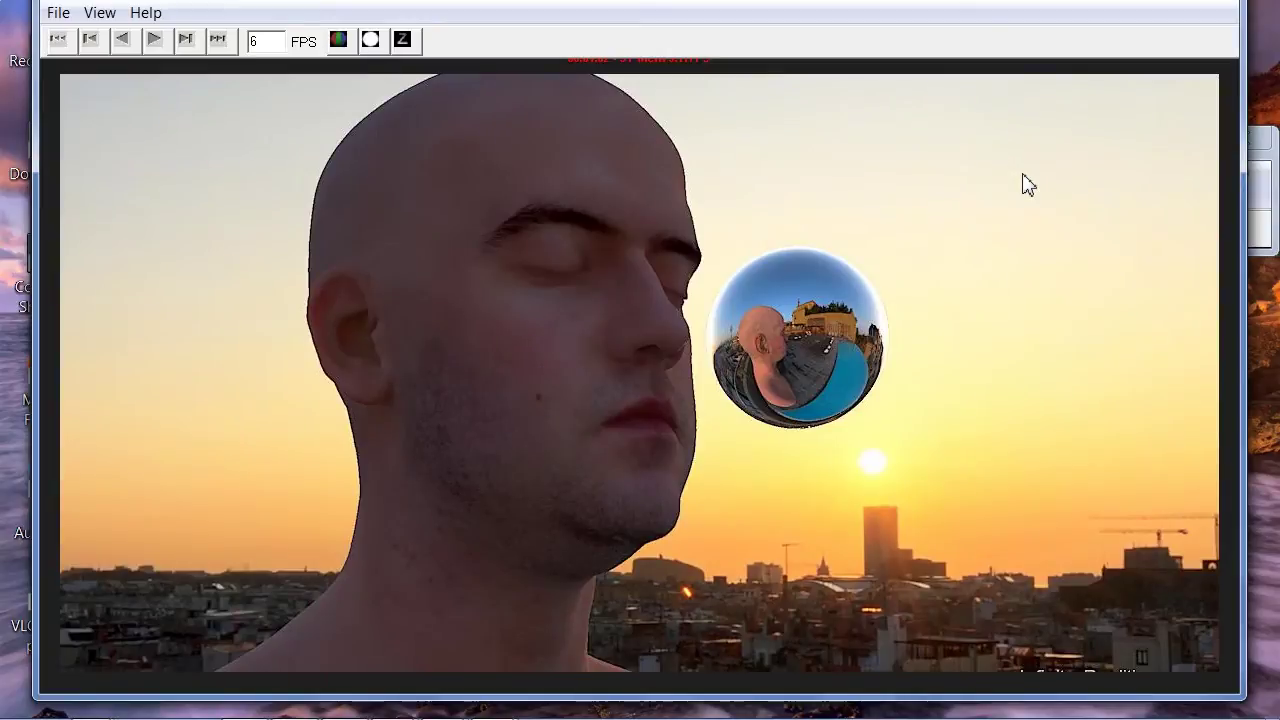
left_click(62, 13)
left_click(95, 235)
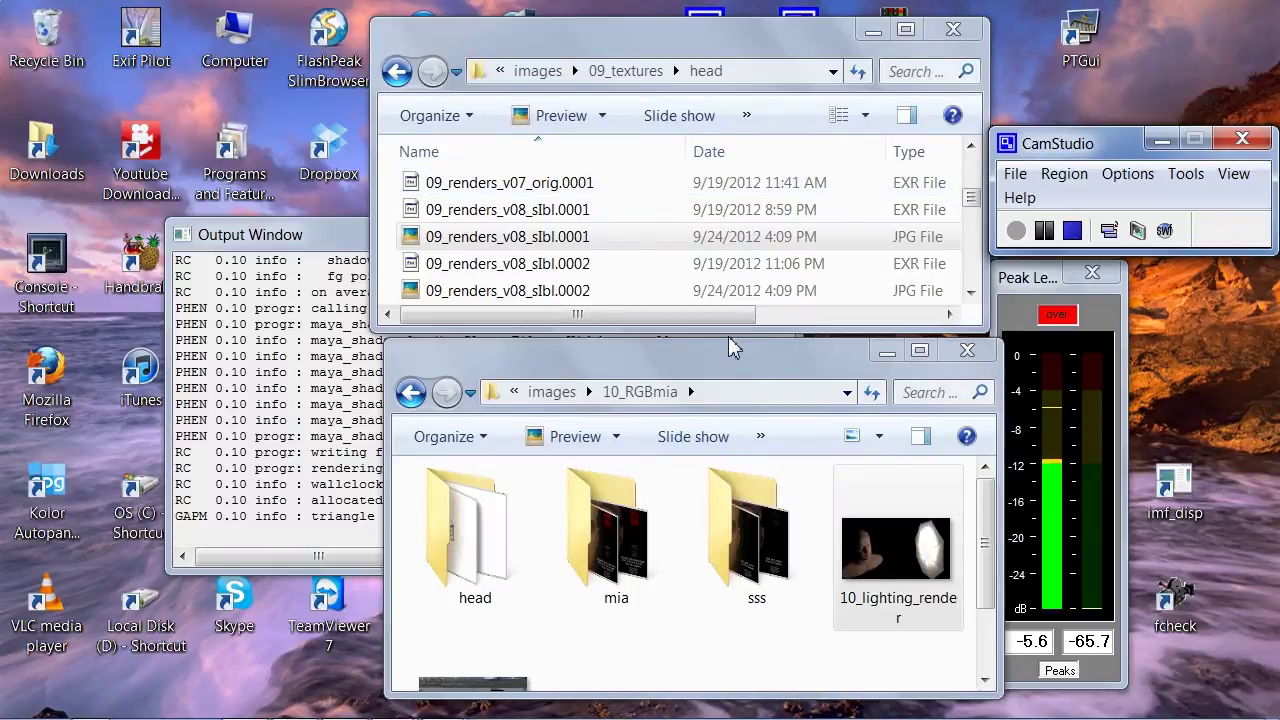
Compare the egsr2006skin.pdf and EGSR2007skin.pdf papers against the nvidia_Advanced_Skin.pdf slides.
left_click(294, 700)
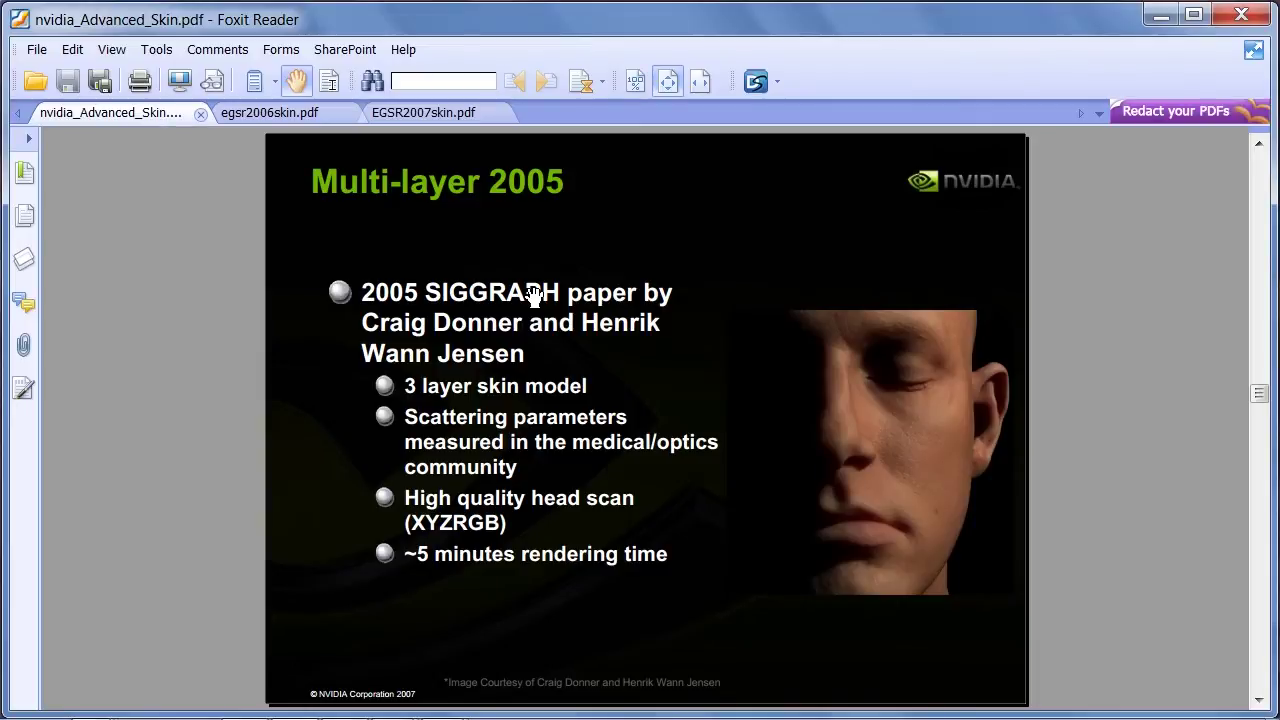
left_click(285, 114)
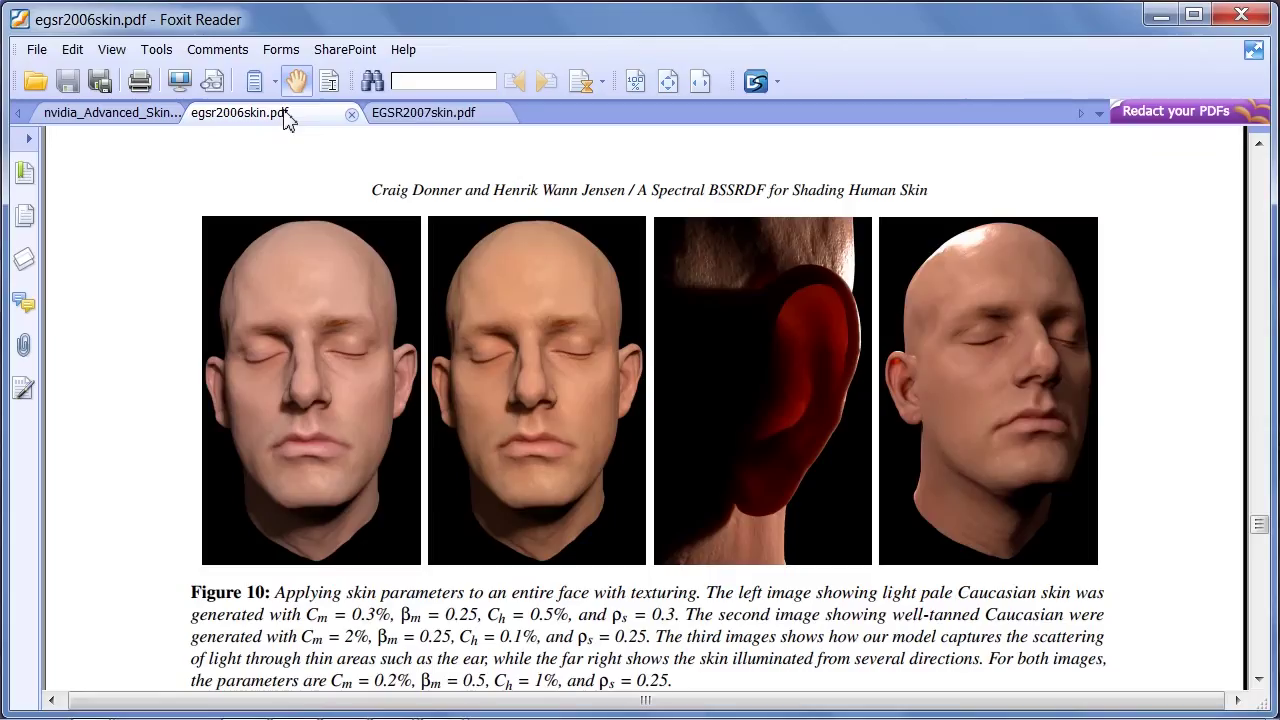
left_click(456, 119)
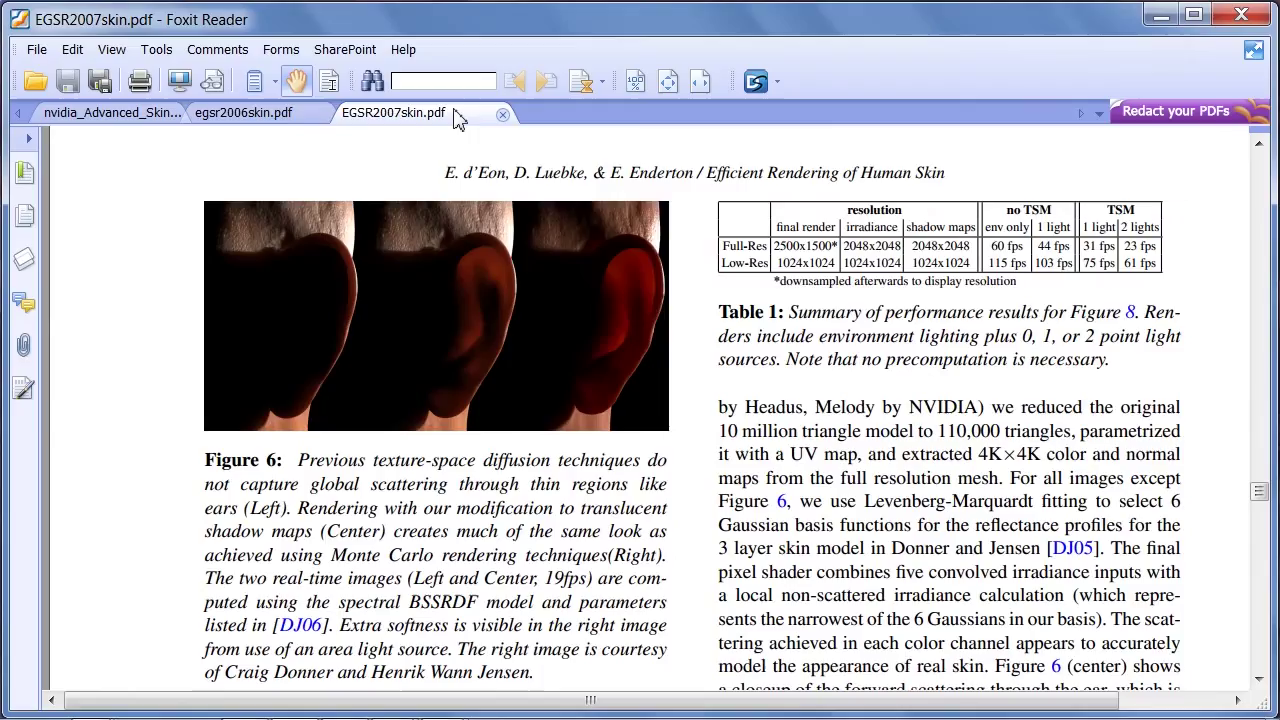
left_click(278, 128)
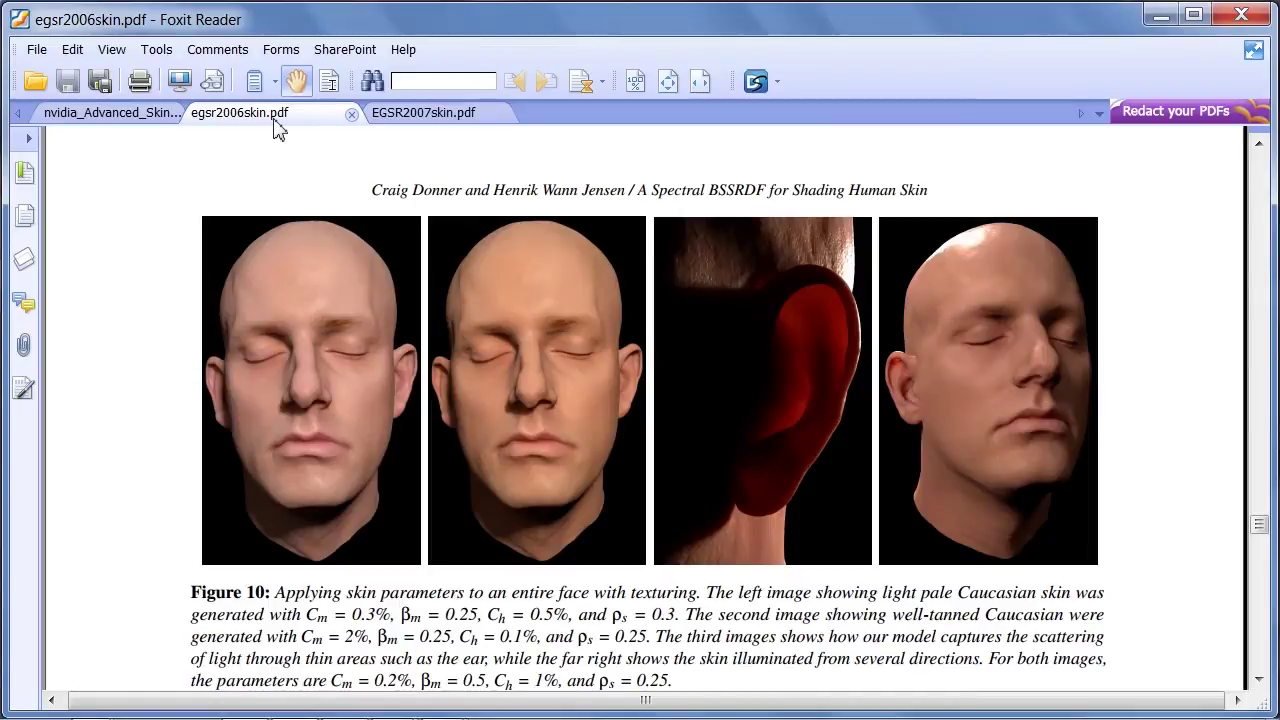
left_click(152, 117)
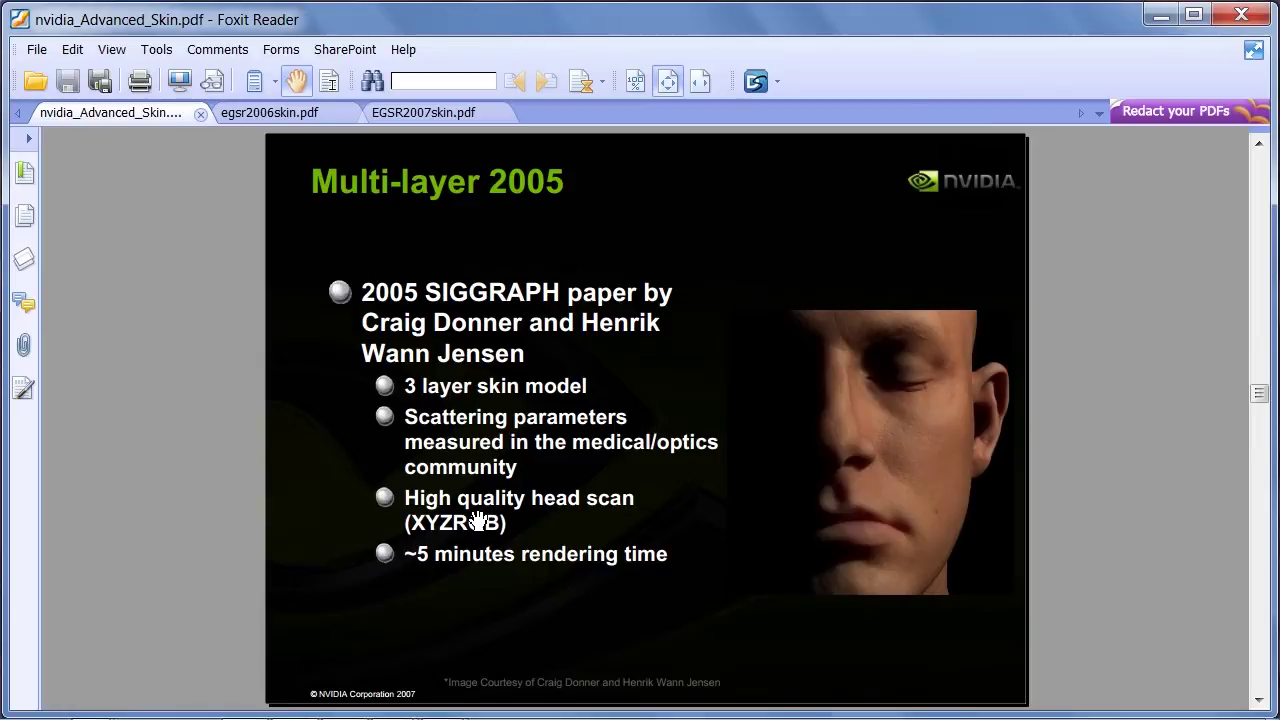
Cancel closing Foxit Reader so all three PDFs stay open, and minimise it.
left_click(1238, 18)
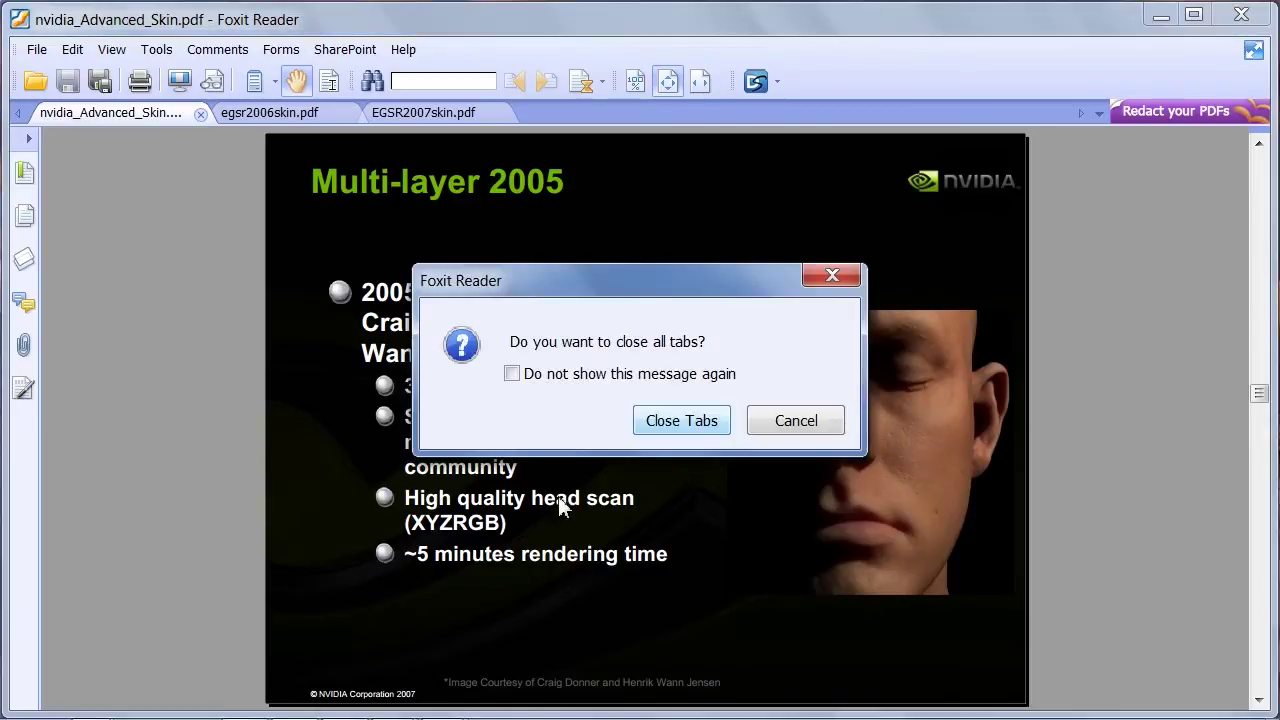
left_click(799, 431)
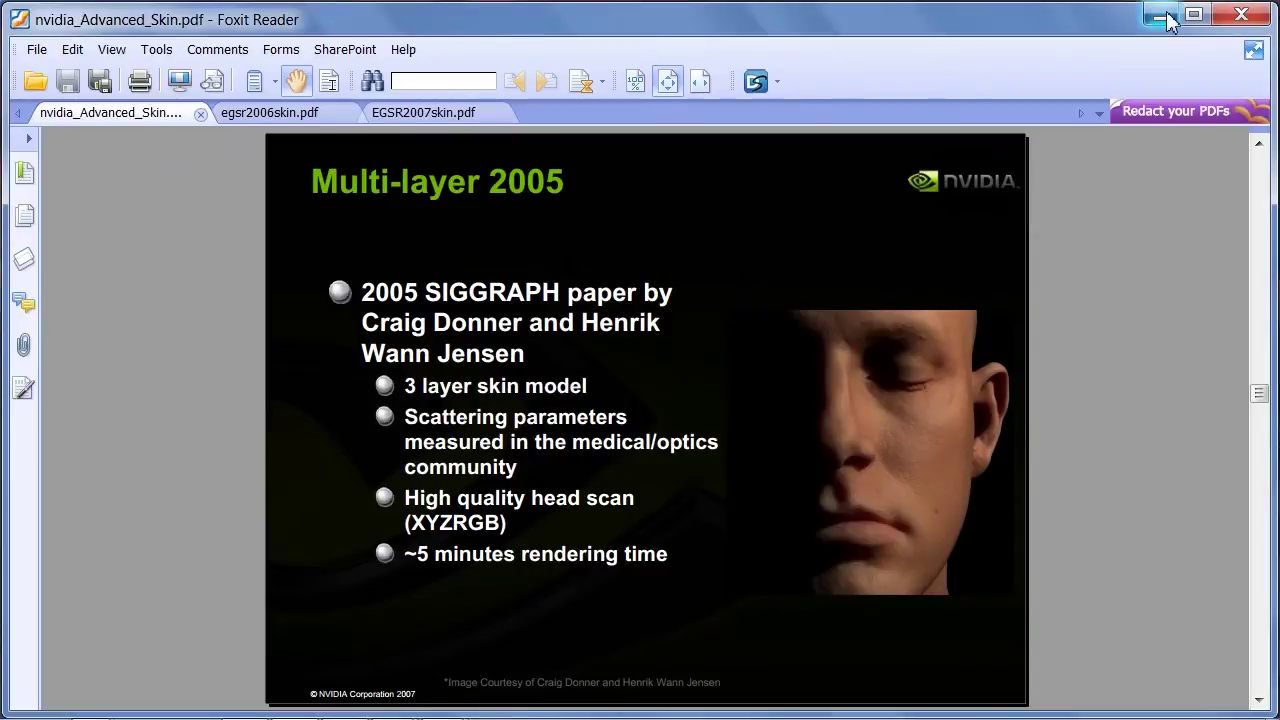
left_click(1161, 16)
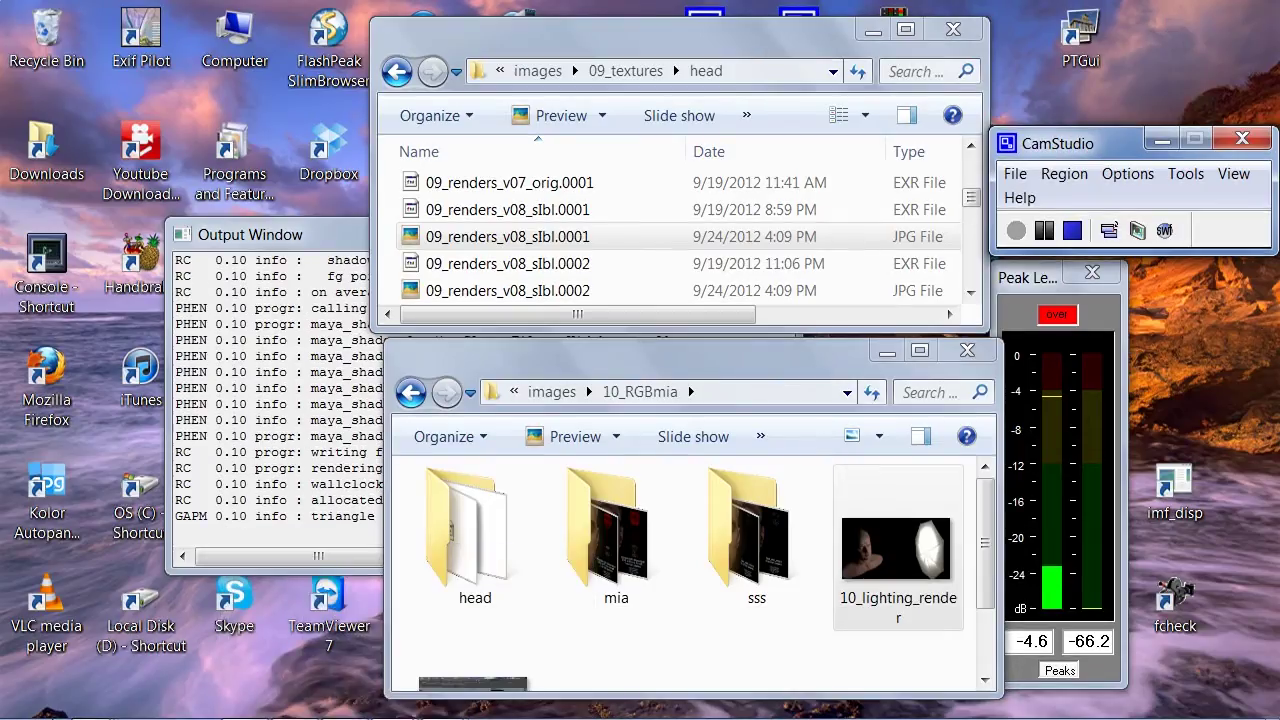
mouse_move(244, 704)
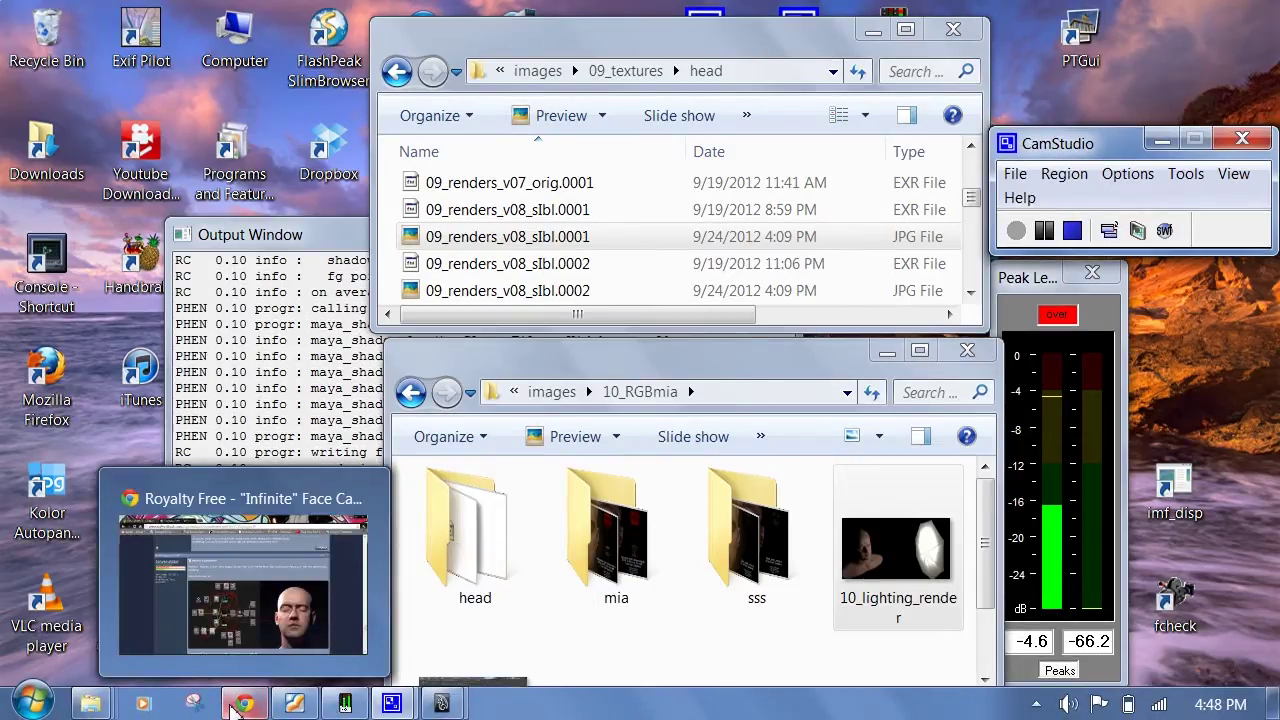
Bring up the GPU Gems 3 chapter 14 tab and scroll down to section 14.4.7.
left_click(290, 537)
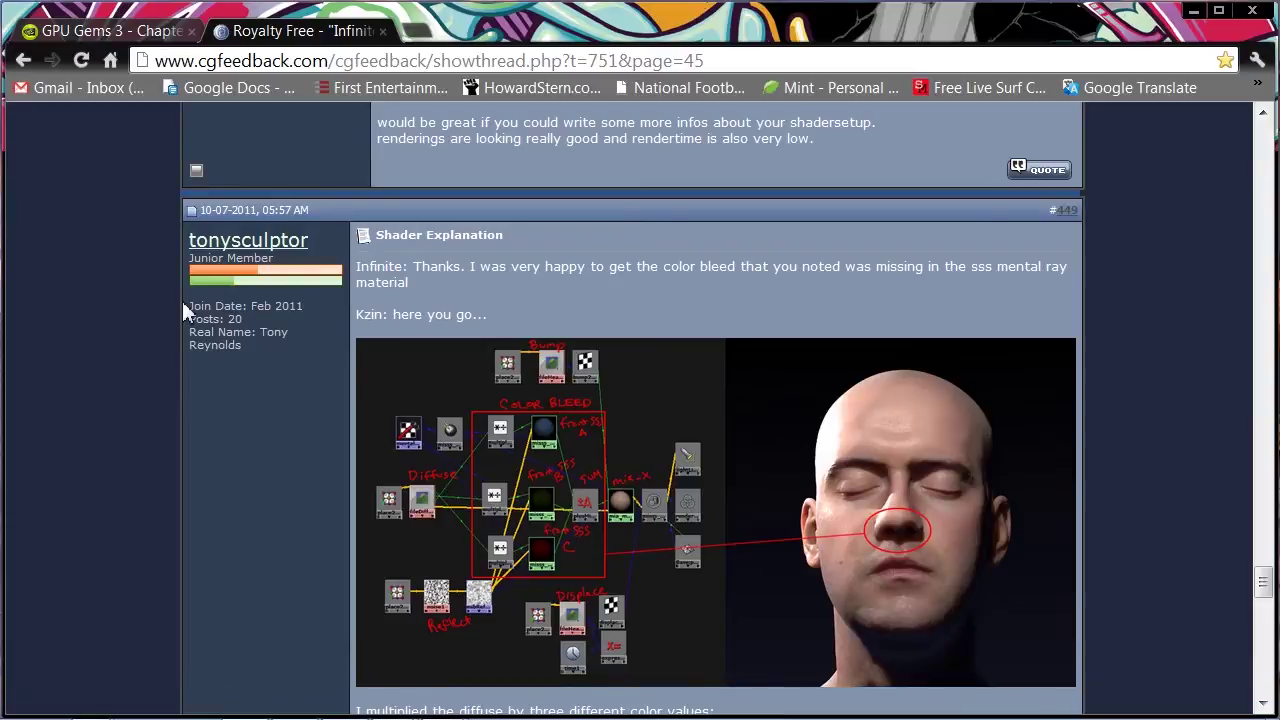
left_click(172, 36)
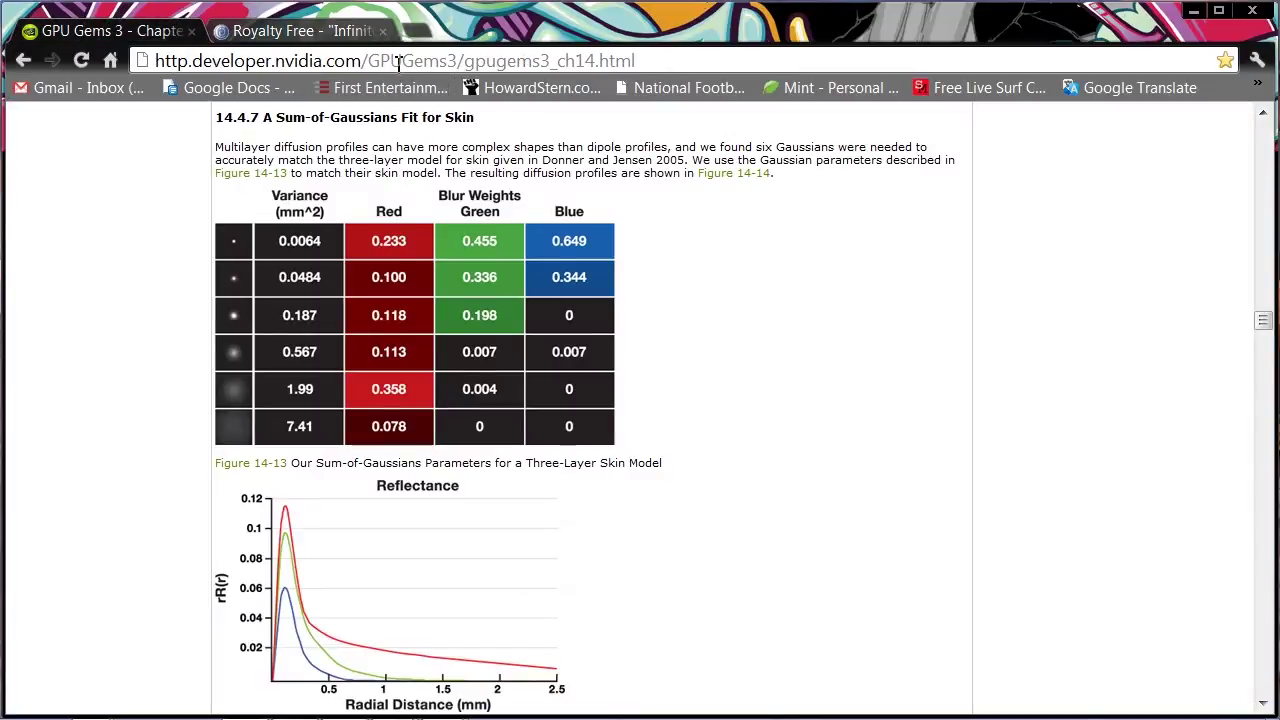
scroll(518, 317, "up", 3)
scroll(518, 317, "down", 3)
scroll(518, 317, "down", 2)
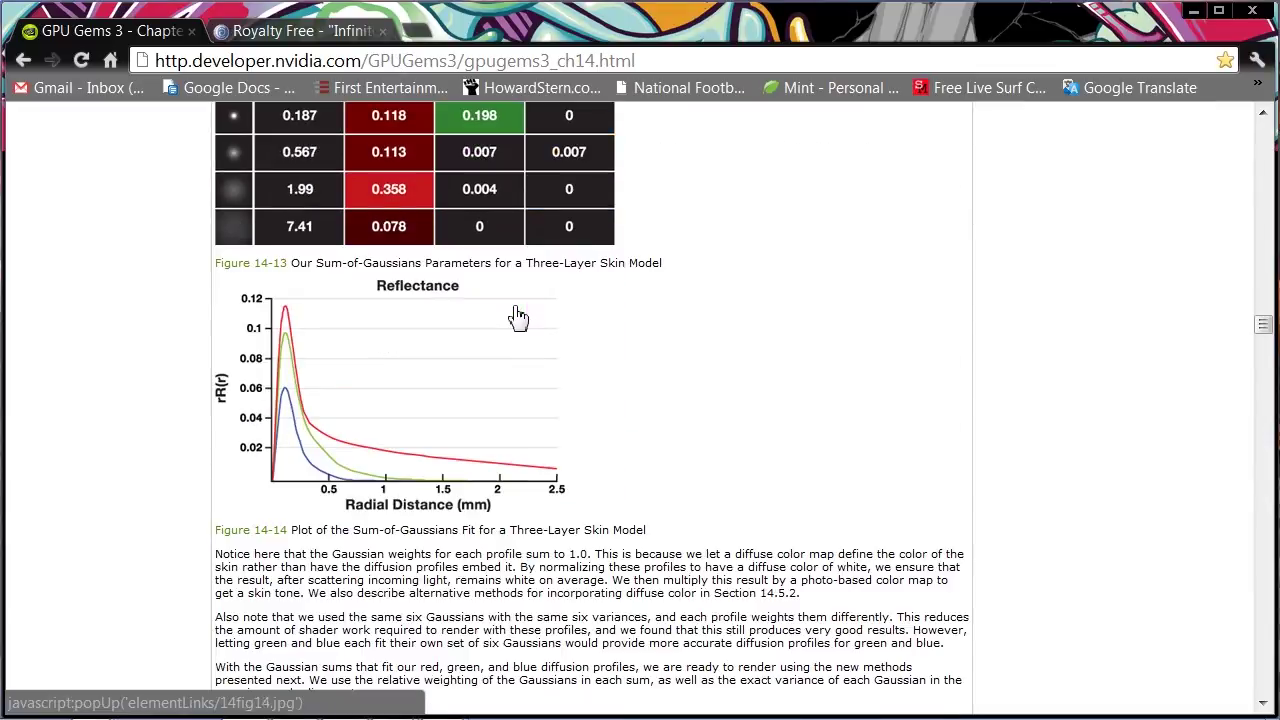
scroll(518, 317, "down", 2)
scroll(518, 317, "down", 3)
scroll(518, 317, "down", 2)
scroll(518, 317, "down", 3)
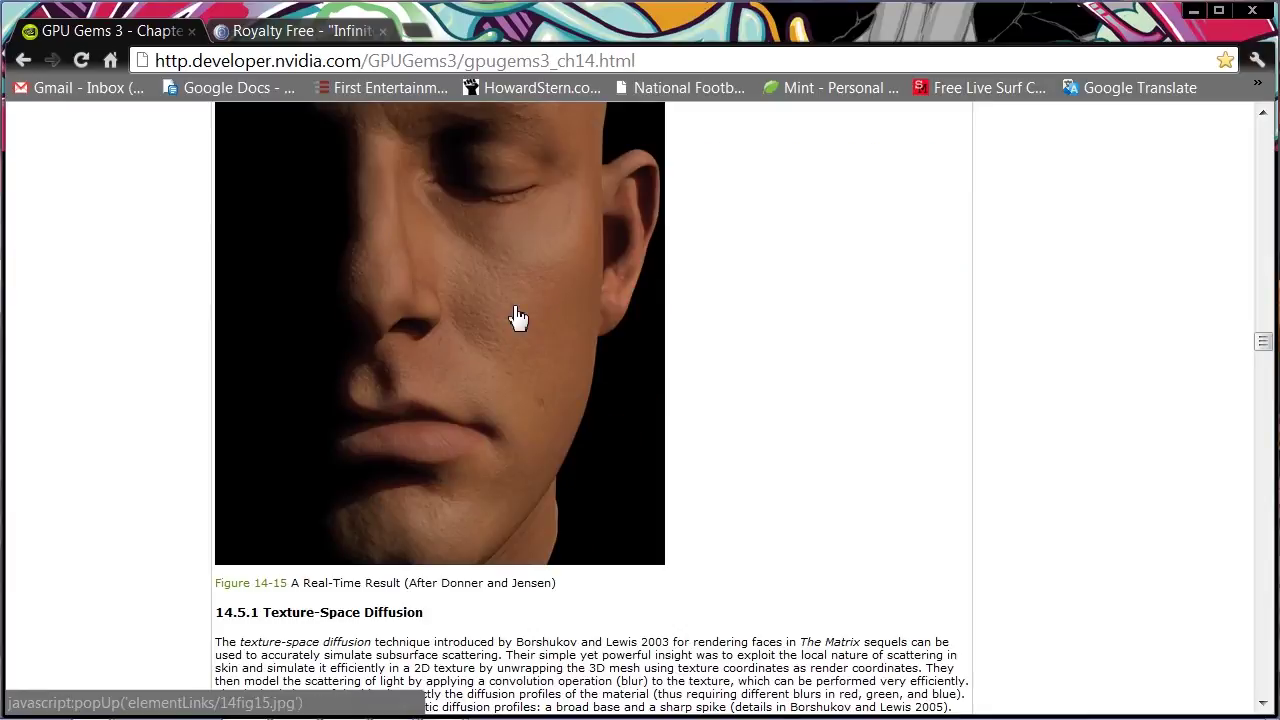
Study the red, green and blue Sum-of-Gaussians weight table, then continue to the BRDF section.
scroll(518, 317, "up", 5)
scroll(518, 317, "up", 3)
scroll(518, 317, "up", 3)
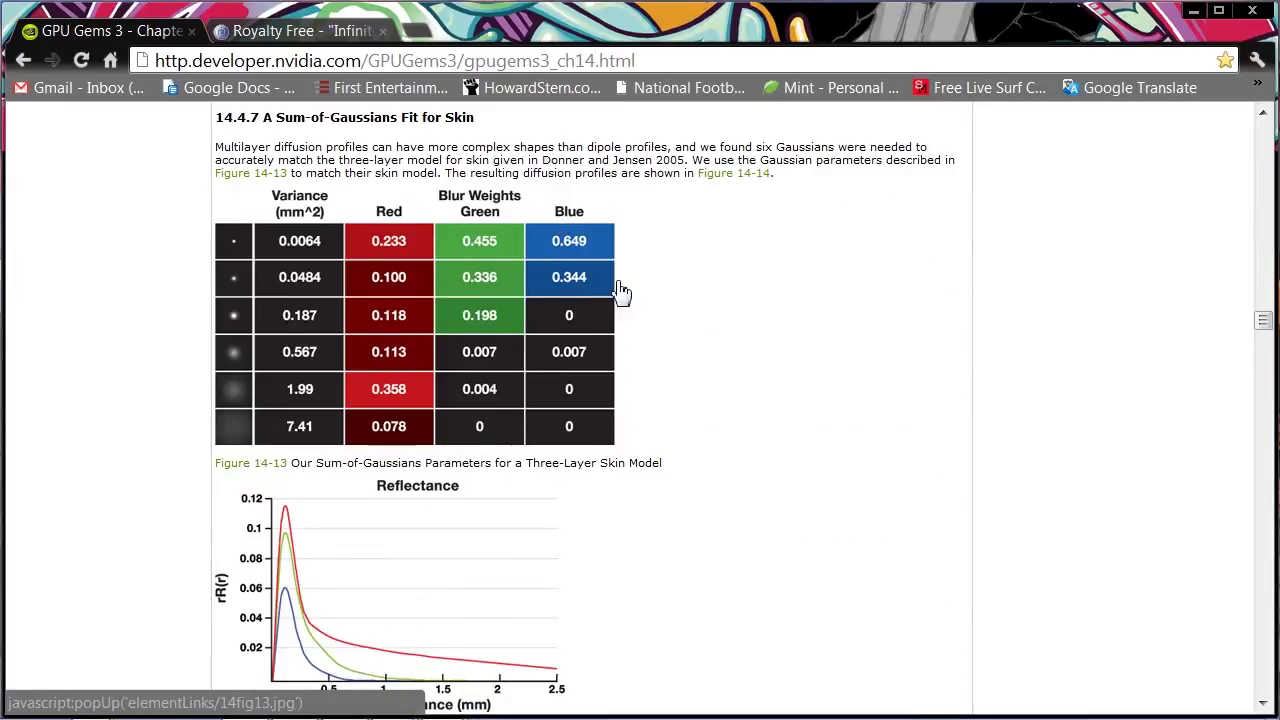
left_click_drag(1263, 320, 1270, 200)
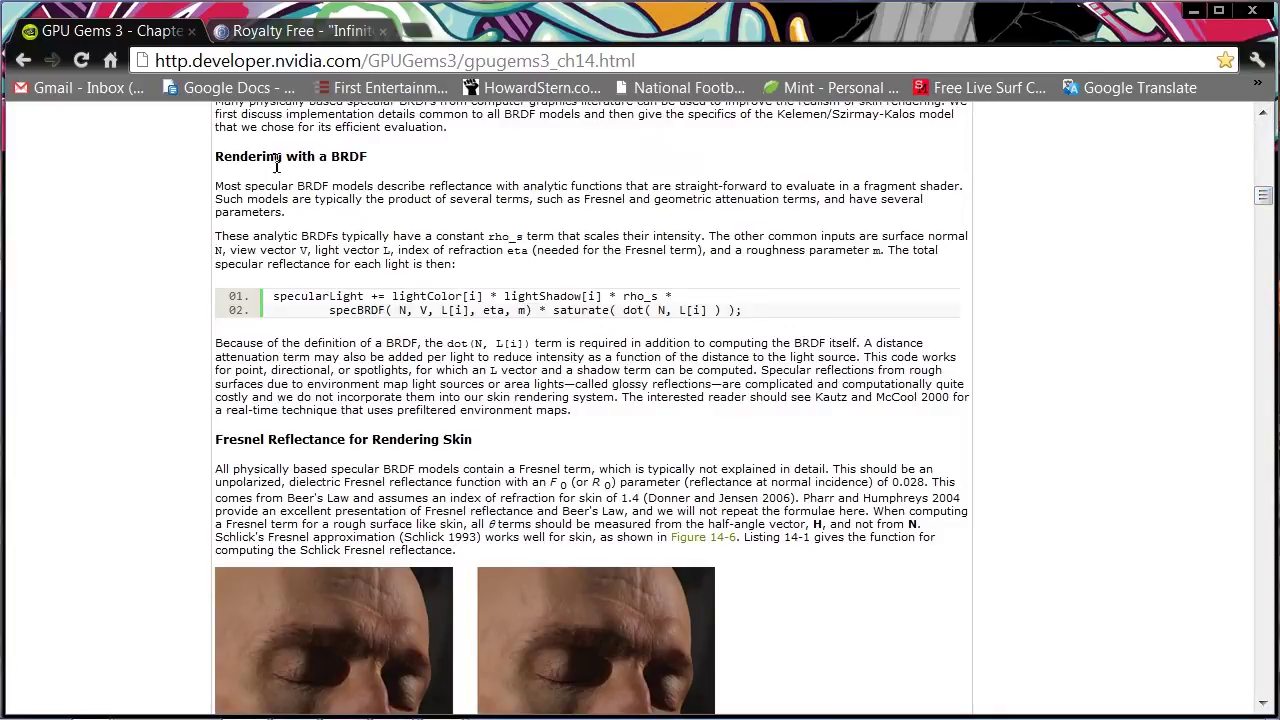
left_click_drag(277, 165, 441, 176)
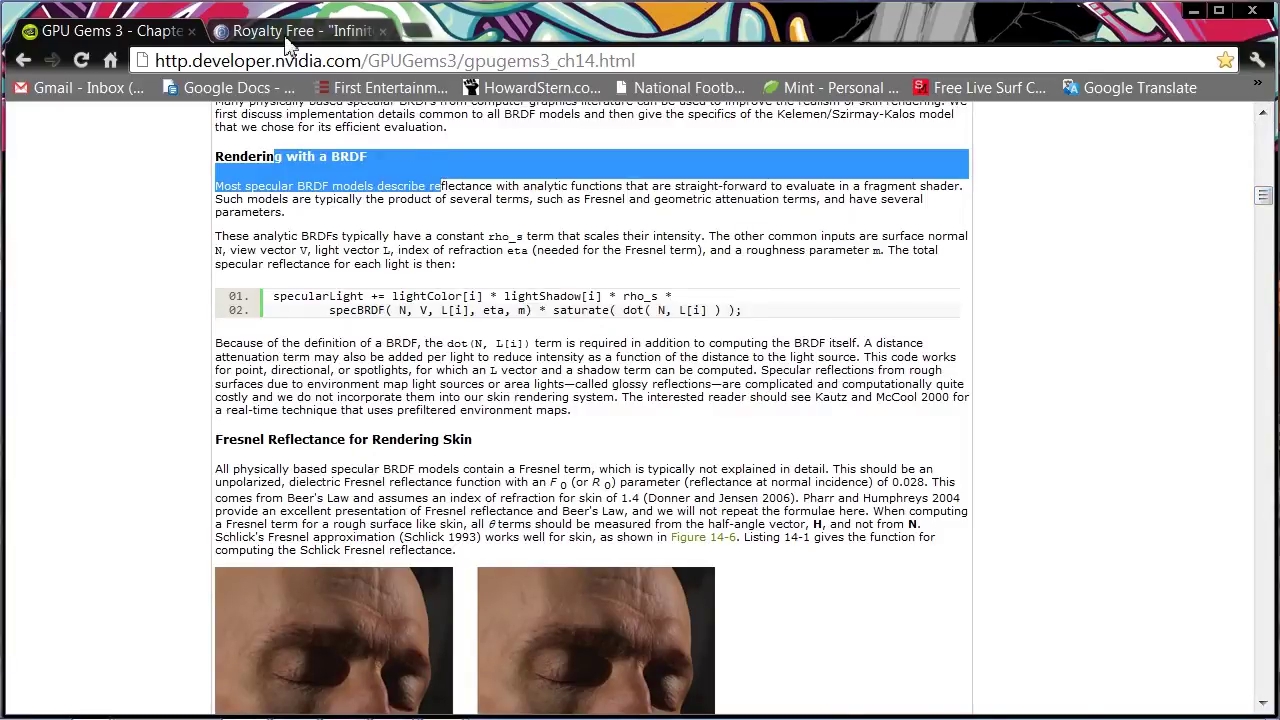
Reread the cgfeedback.com Shader Explanation post on colour A, B, C values, then minimise Chrome.
left_click(292, 33)
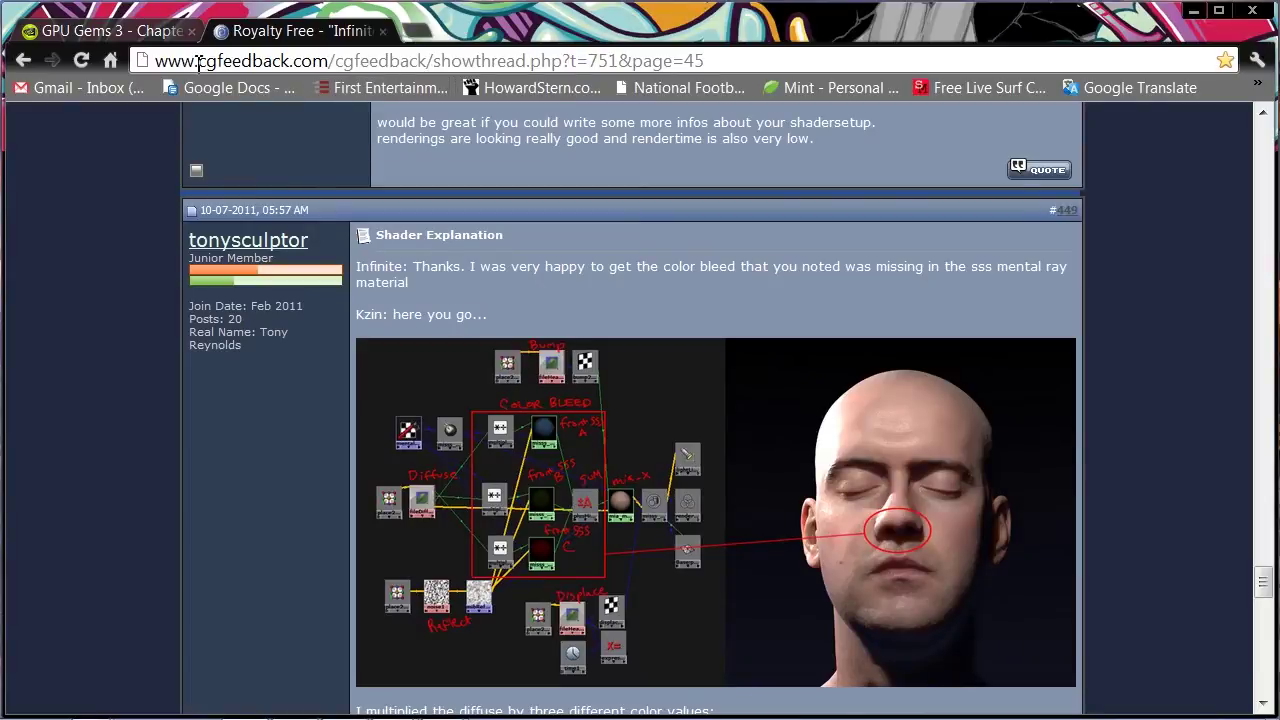
left_click_drag(199, 62, 331, 65)
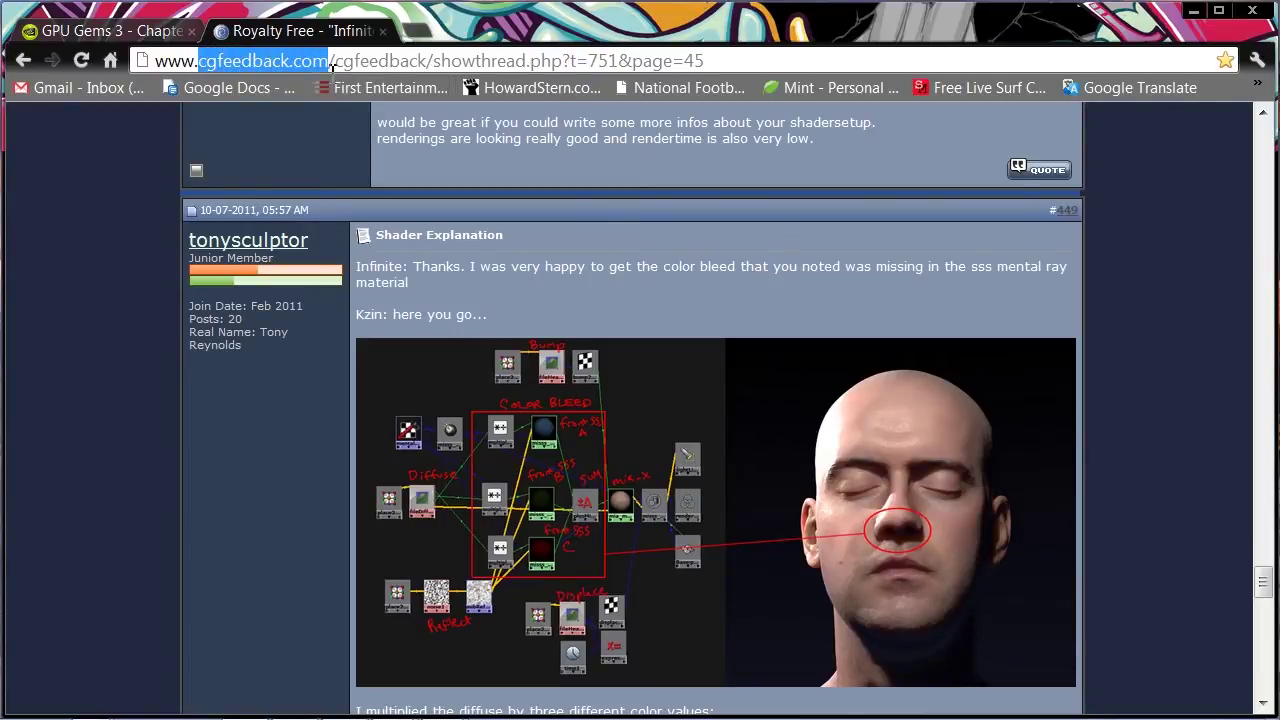
mouse_move(1264, 584)
left_mouse_down()
mouse_move(1276, 180)
mouse_move(1262, 597)
left_mouse_up()
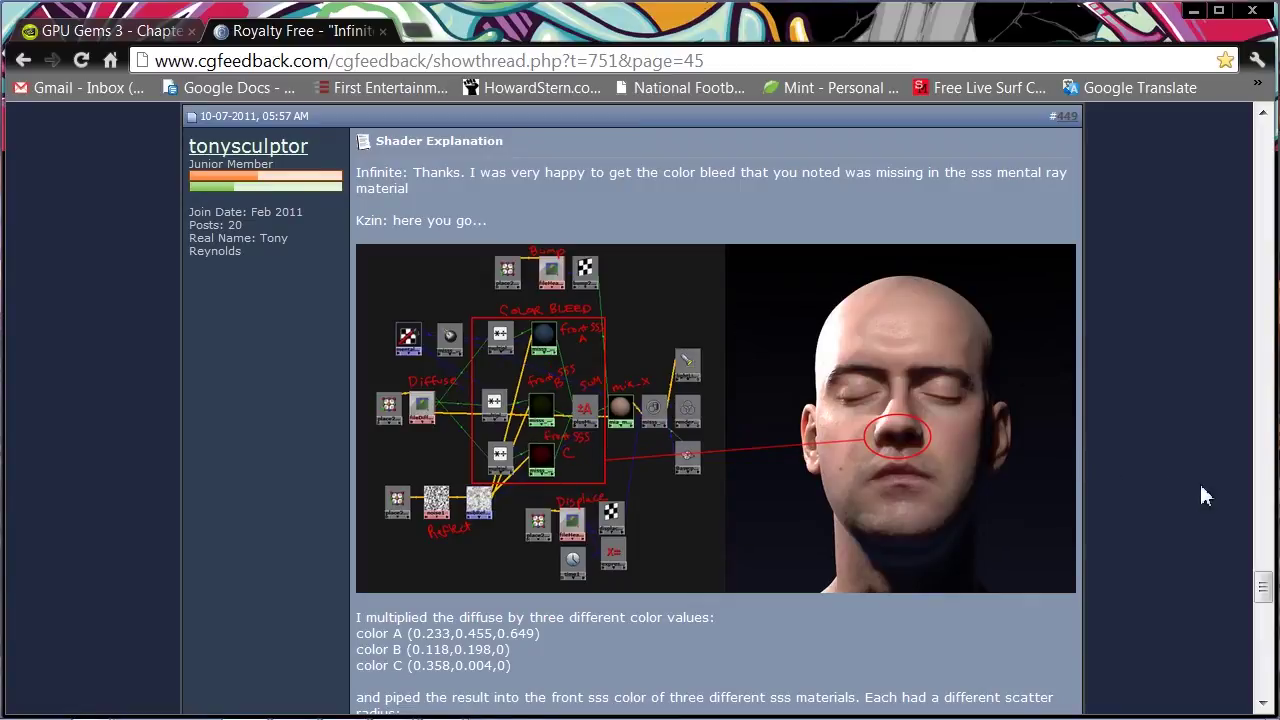
left_click(1194, 12)
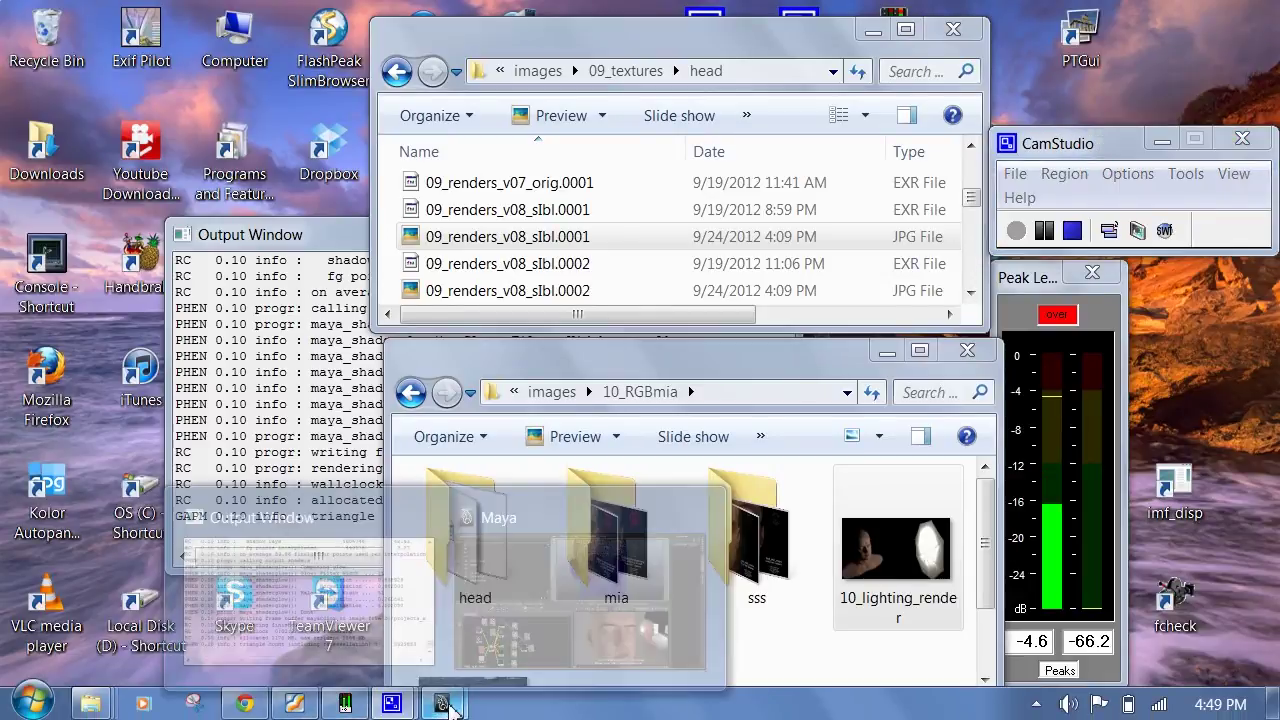
Restore Maya and pan and zoom the Hypershade to view the whole shading network.
left_click(420, 620)
left_click(500, 625)
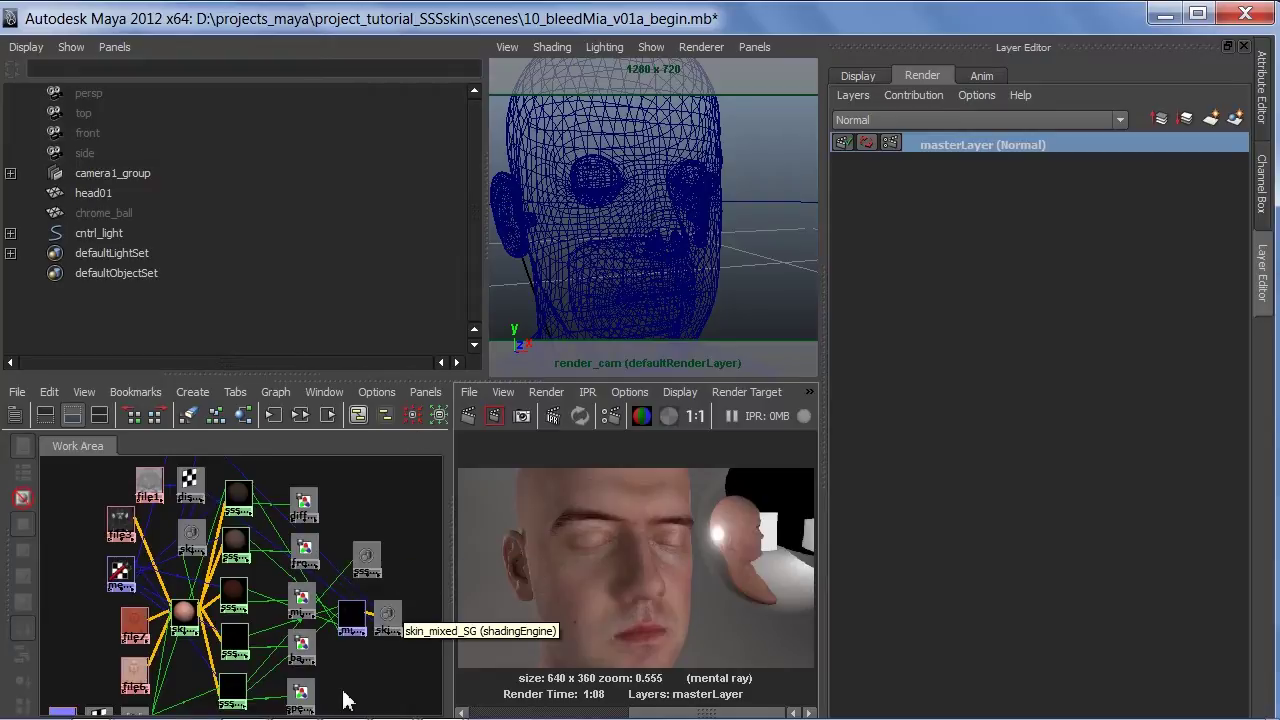
middle_click_drag(343, 700, 357, 682, "alt")
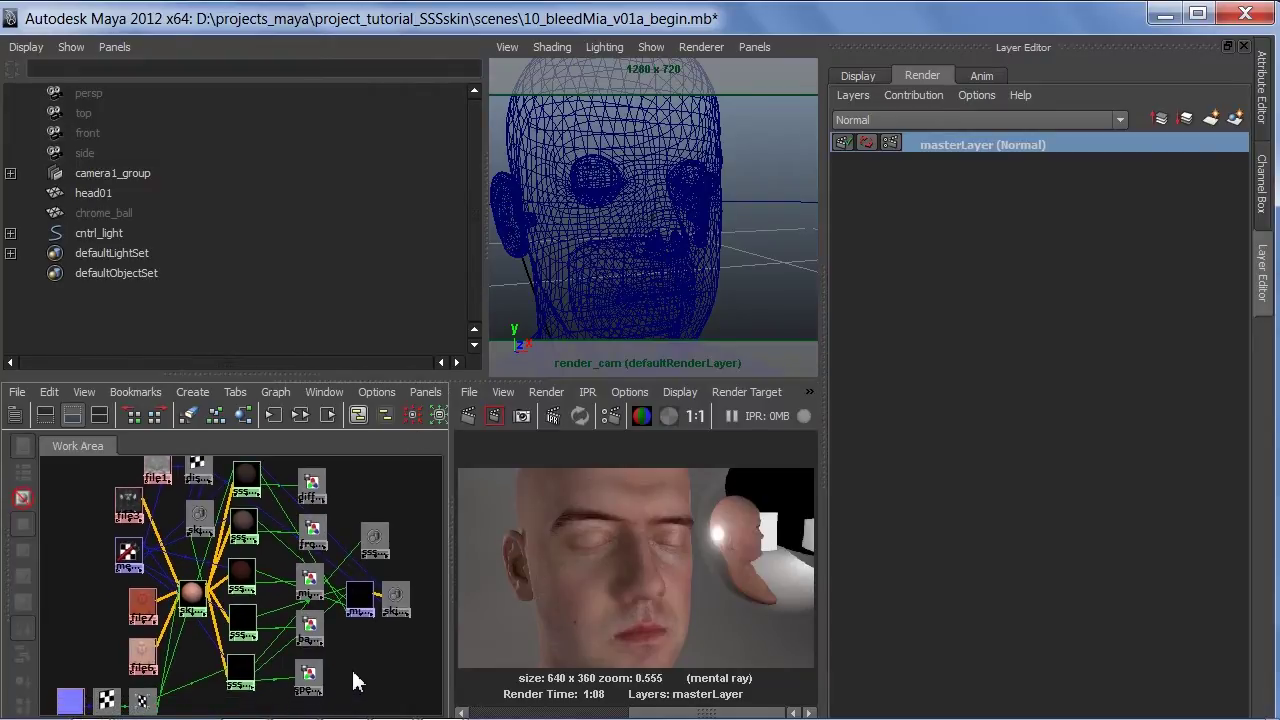
right_click_drag(357, 682, 341, 682, "alt")
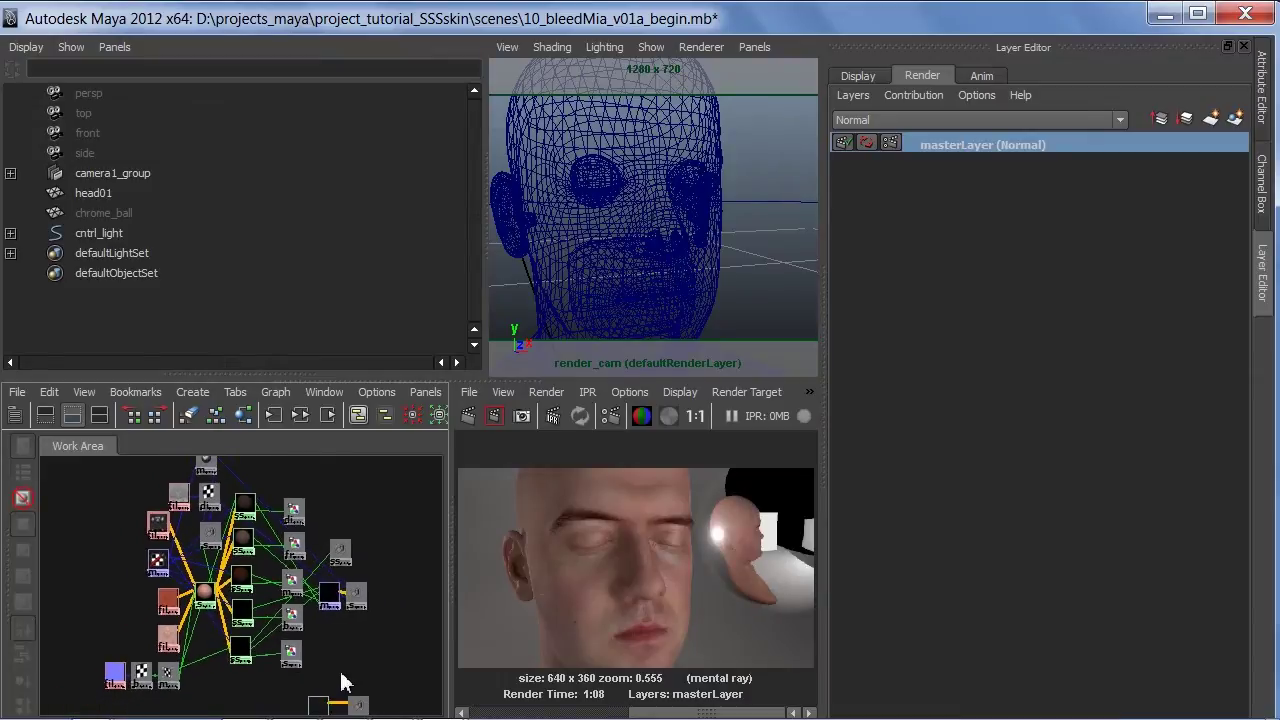
middle_click_drag(343, 686, 348, 615, "alt")
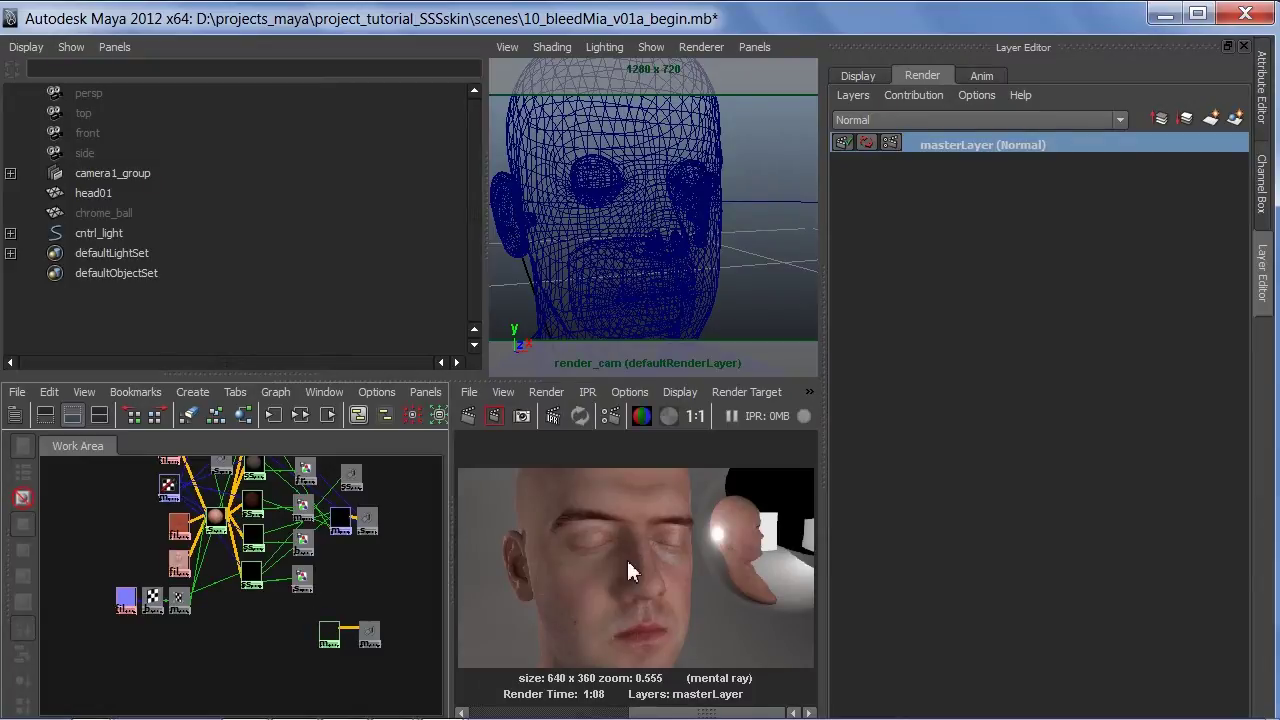
Switch Render View to the earlier darker stored head render, zoom into the face, then minimise Maya.
left_click(462, 712)
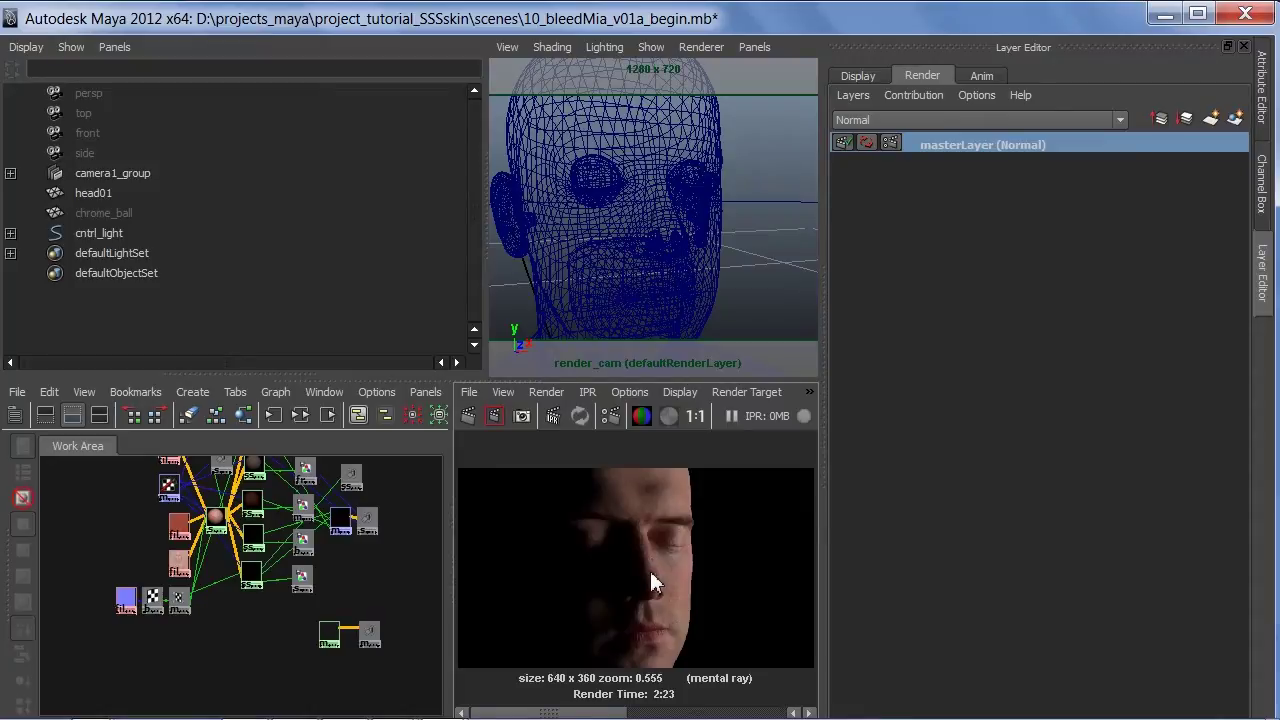
right_click_drag(650, 577, 718, 557, "alt")
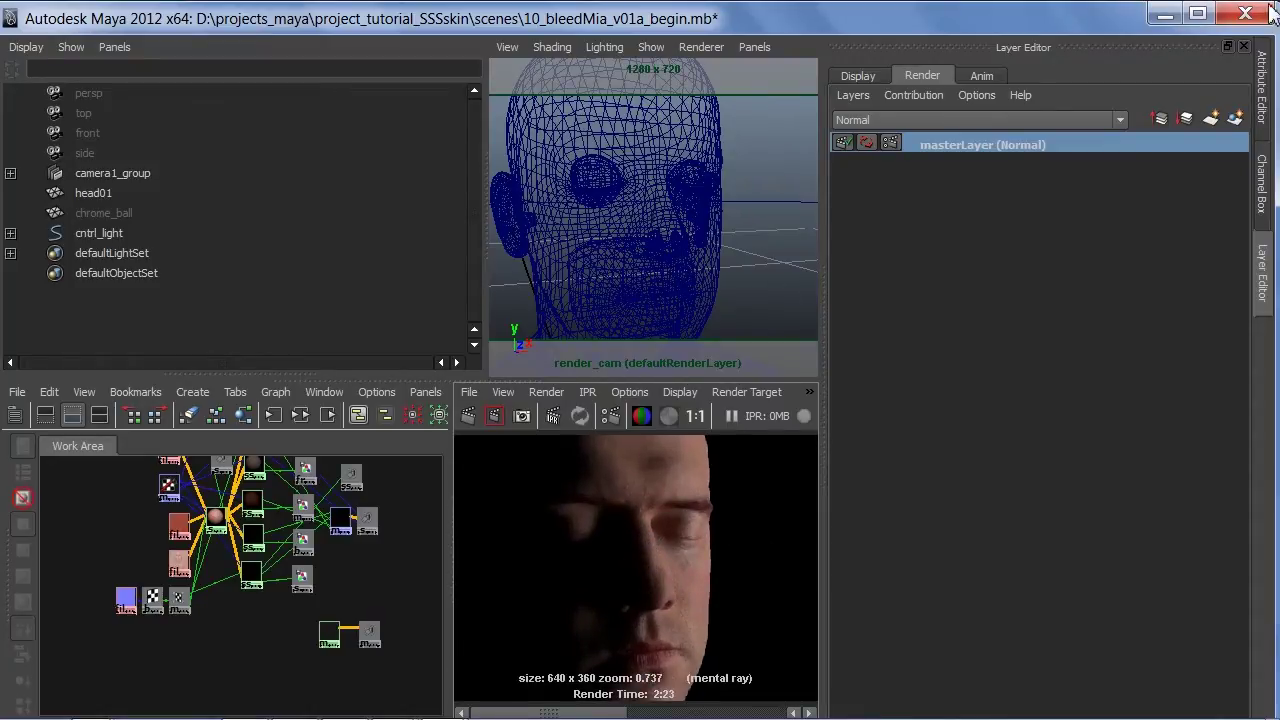
left_click(1165, 14)
left_click(862, 364)
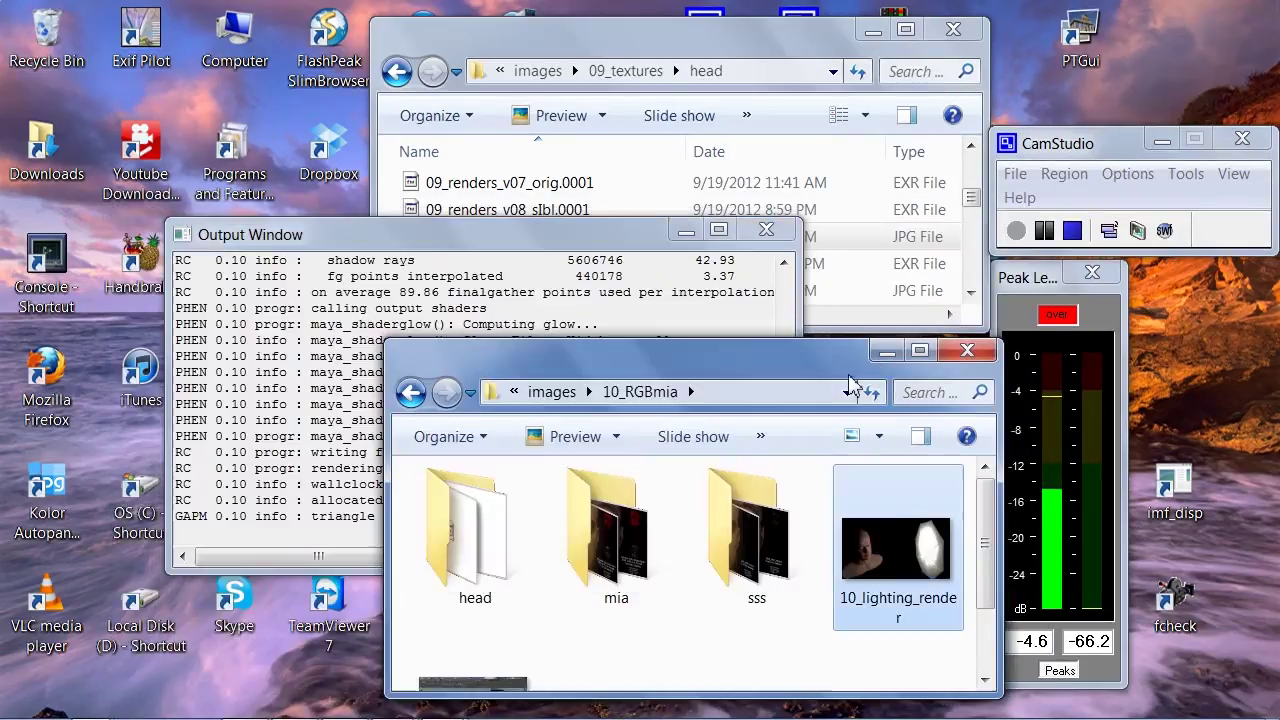
double_click(905, 548)
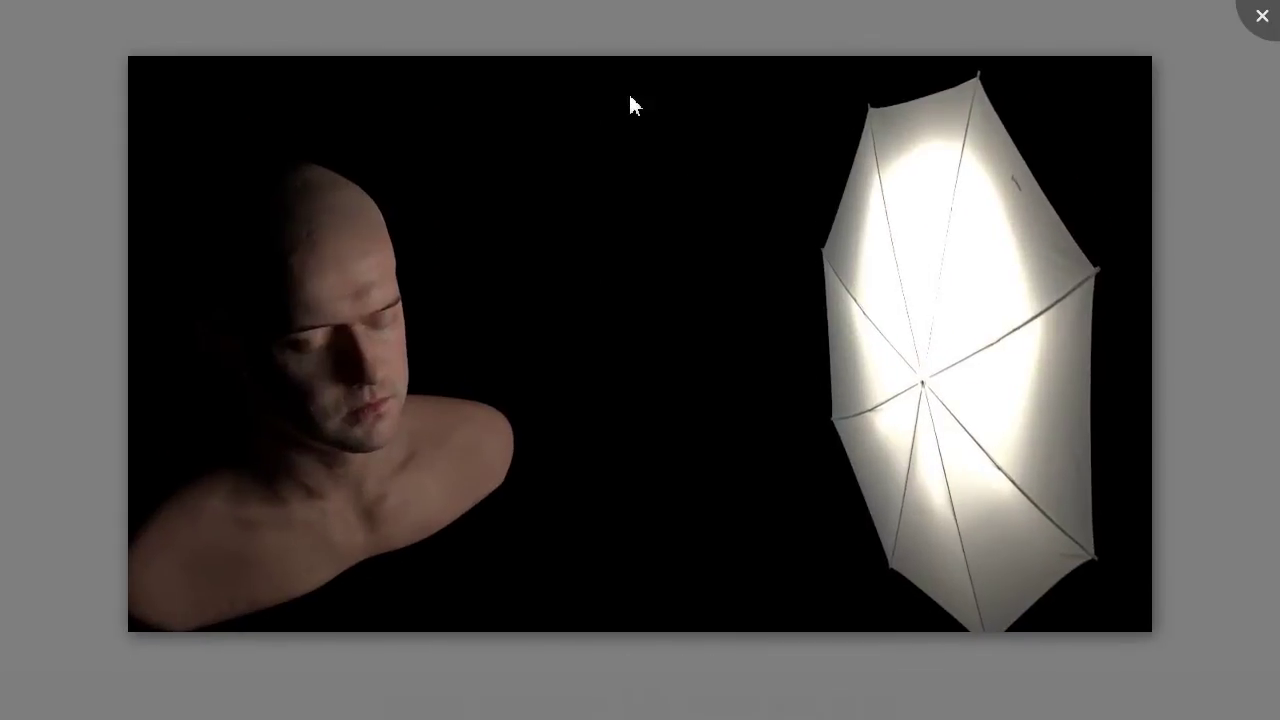
key("Right")
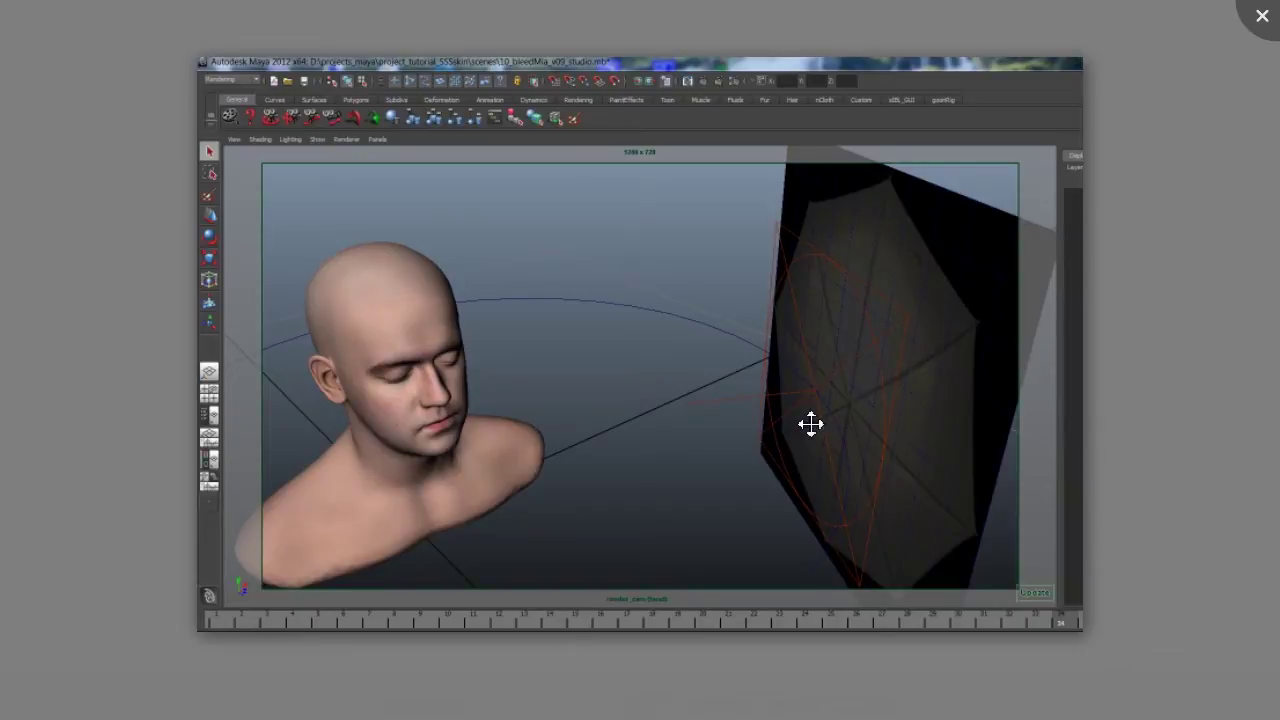
key("Right")
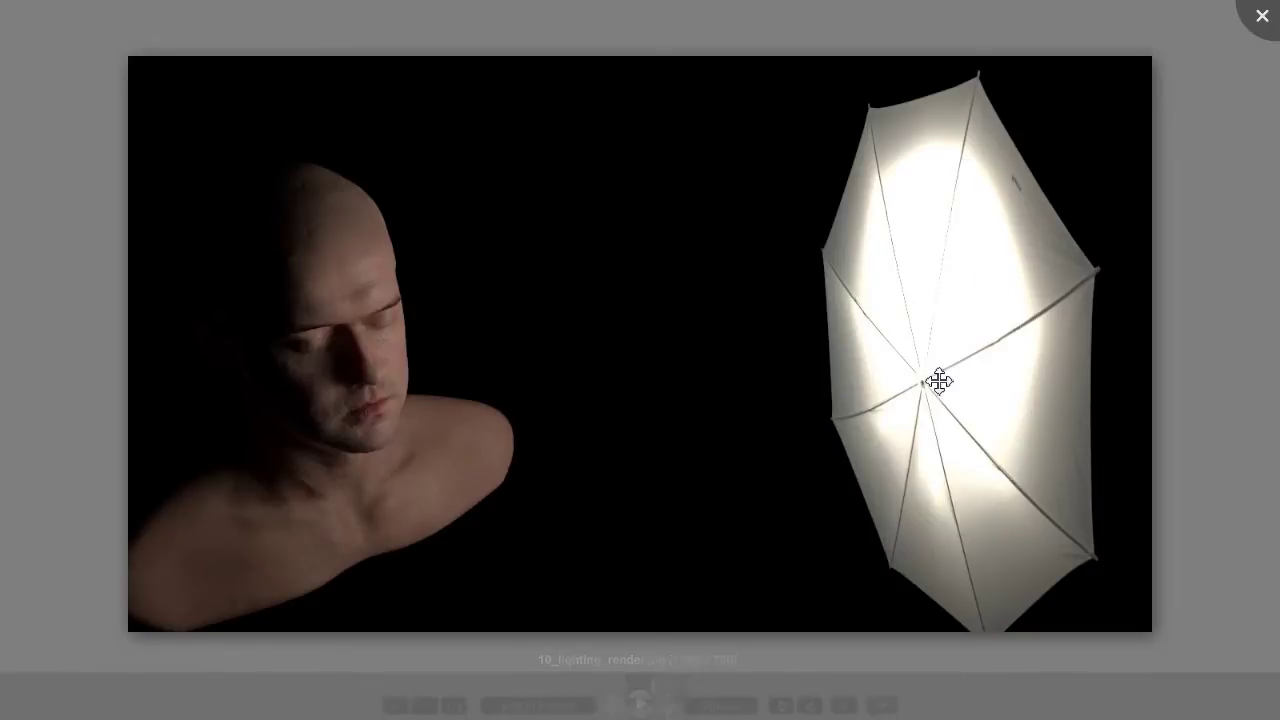
key("Left")
key("Right")
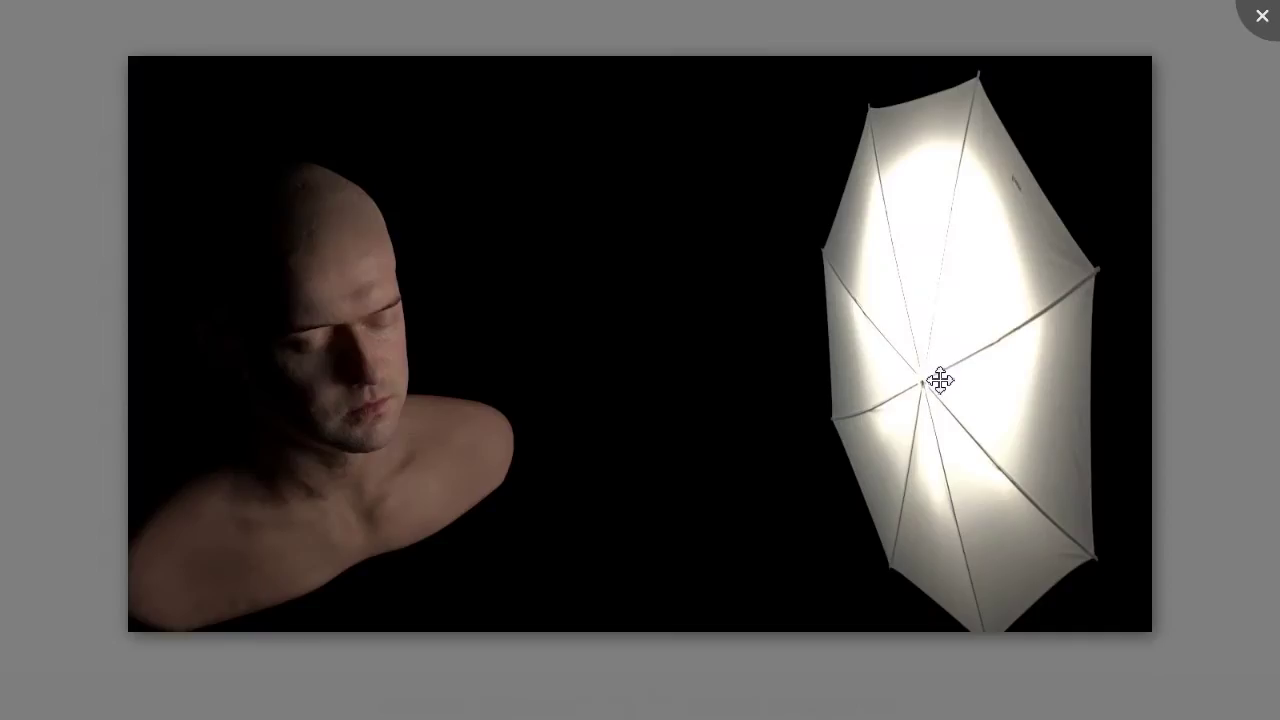
key("Left")
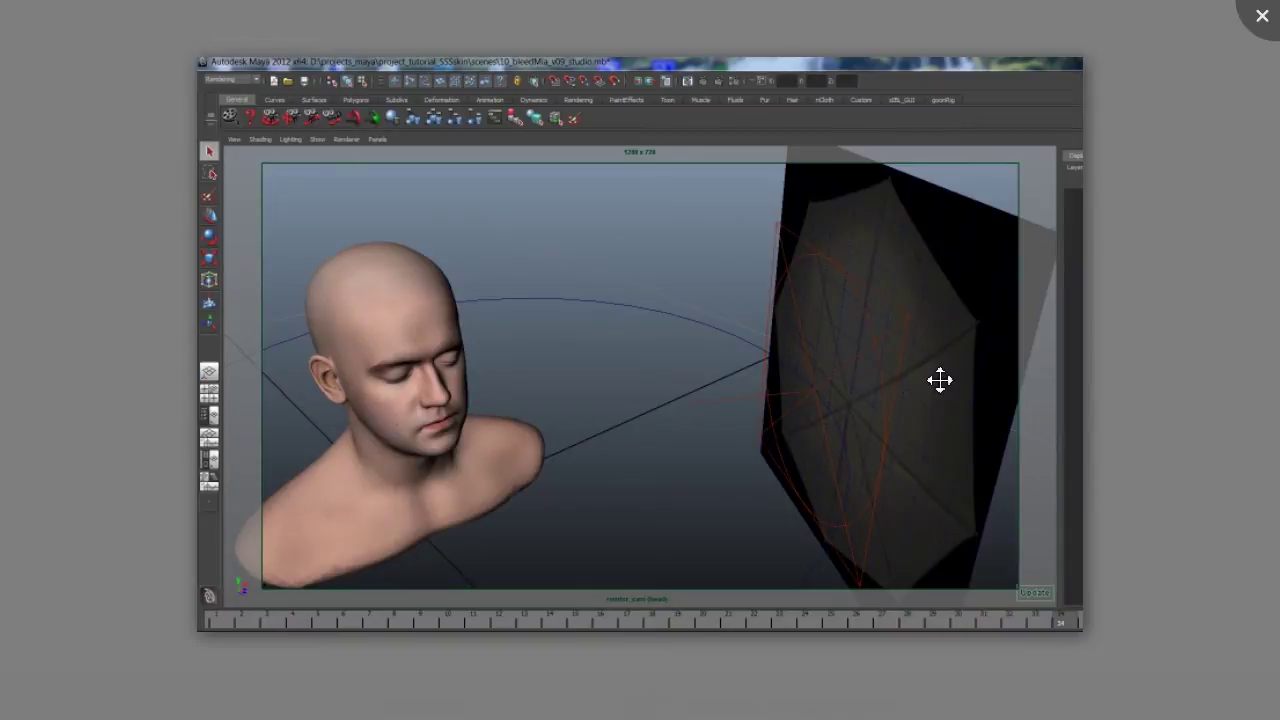
key("Right")
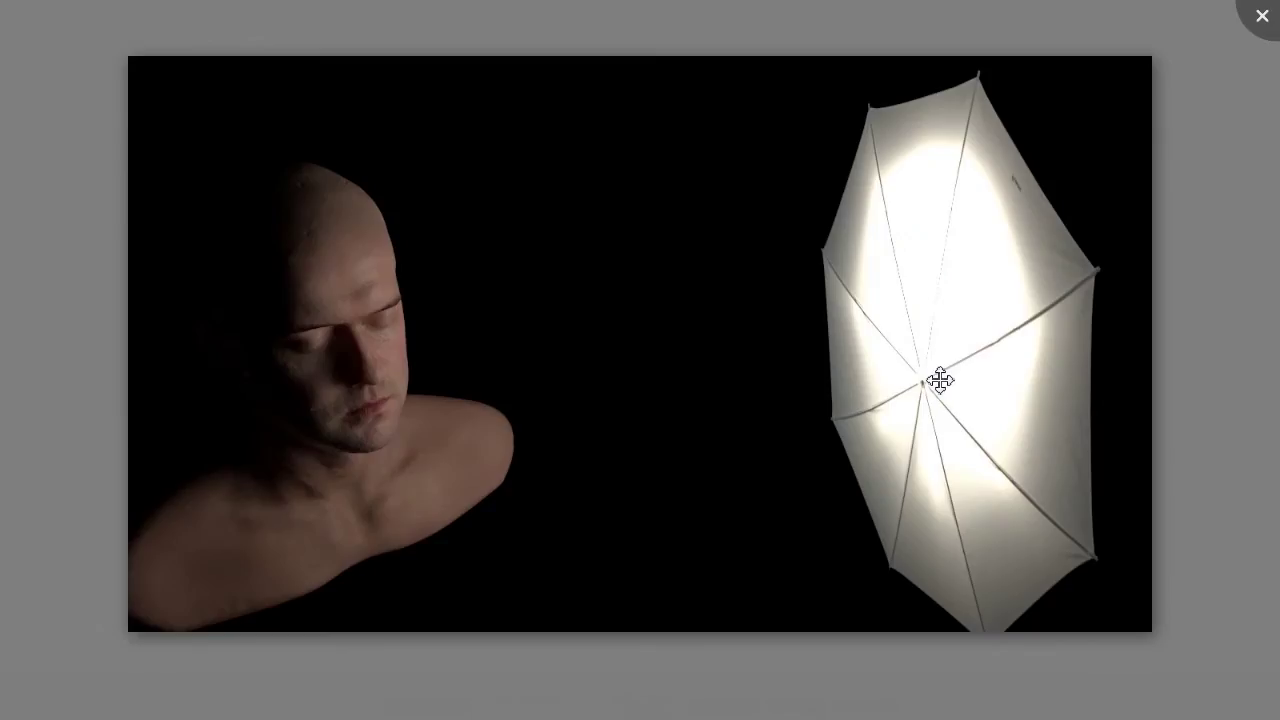
left_click(1262, 16)
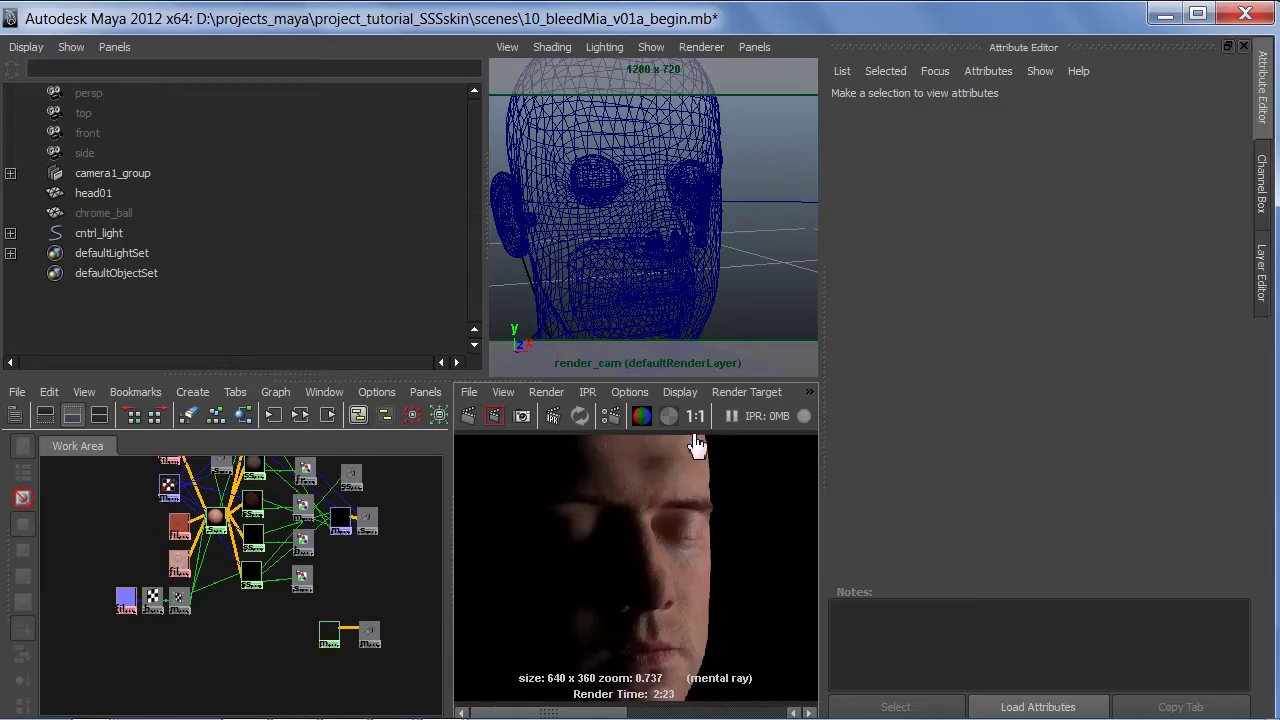
Inspect the mia_skin and mib_color_mix1 settings, then maximise the Hypershade panel.
left_click(331, 638)
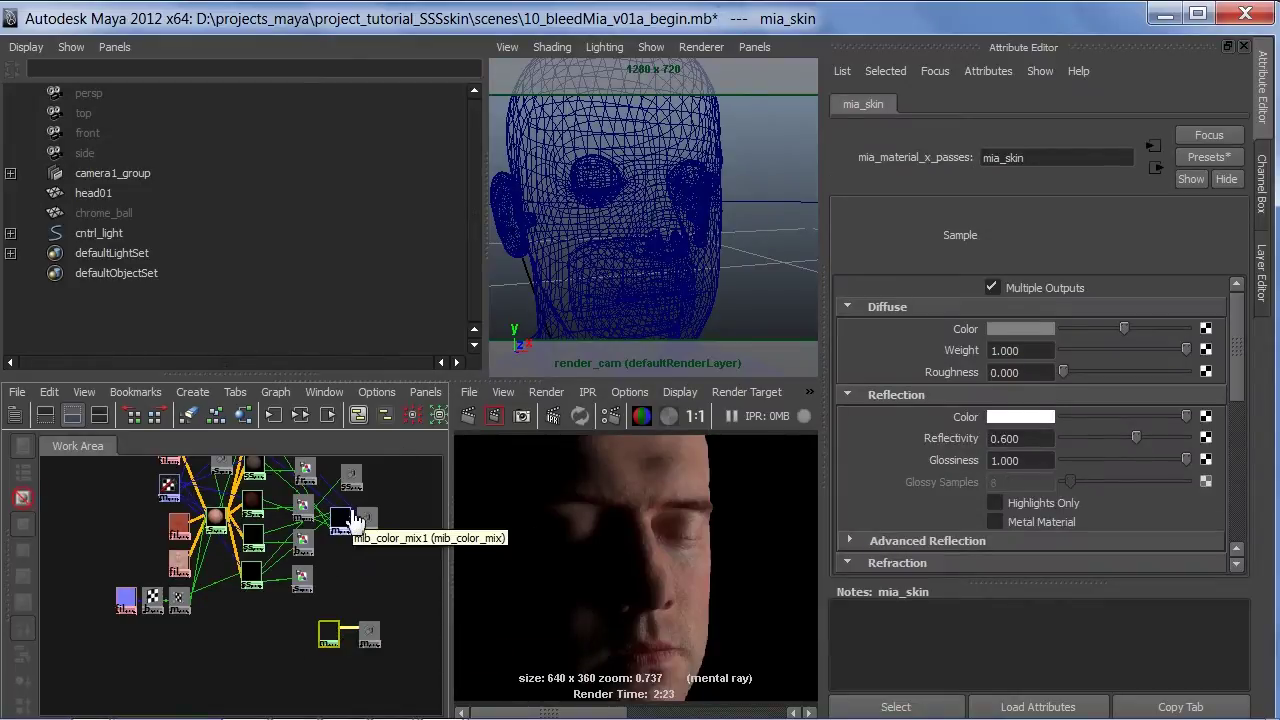
left_click(344, 533)
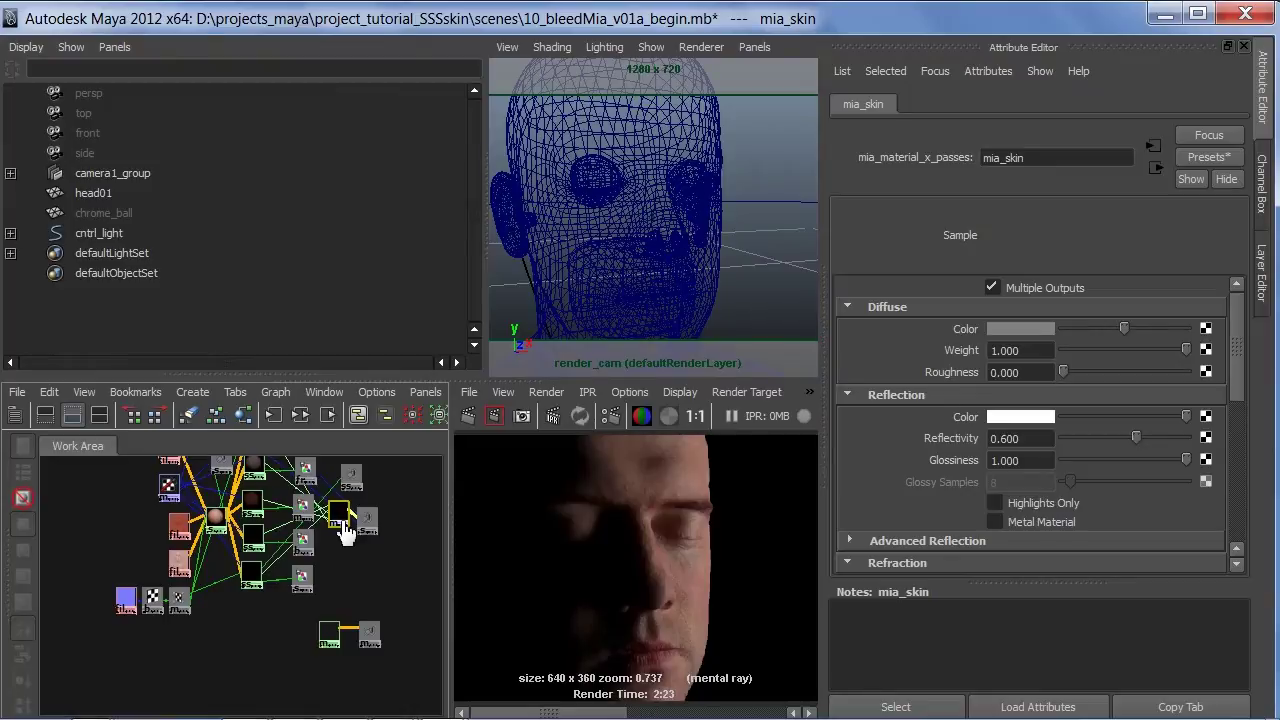
left_click(334, 638)
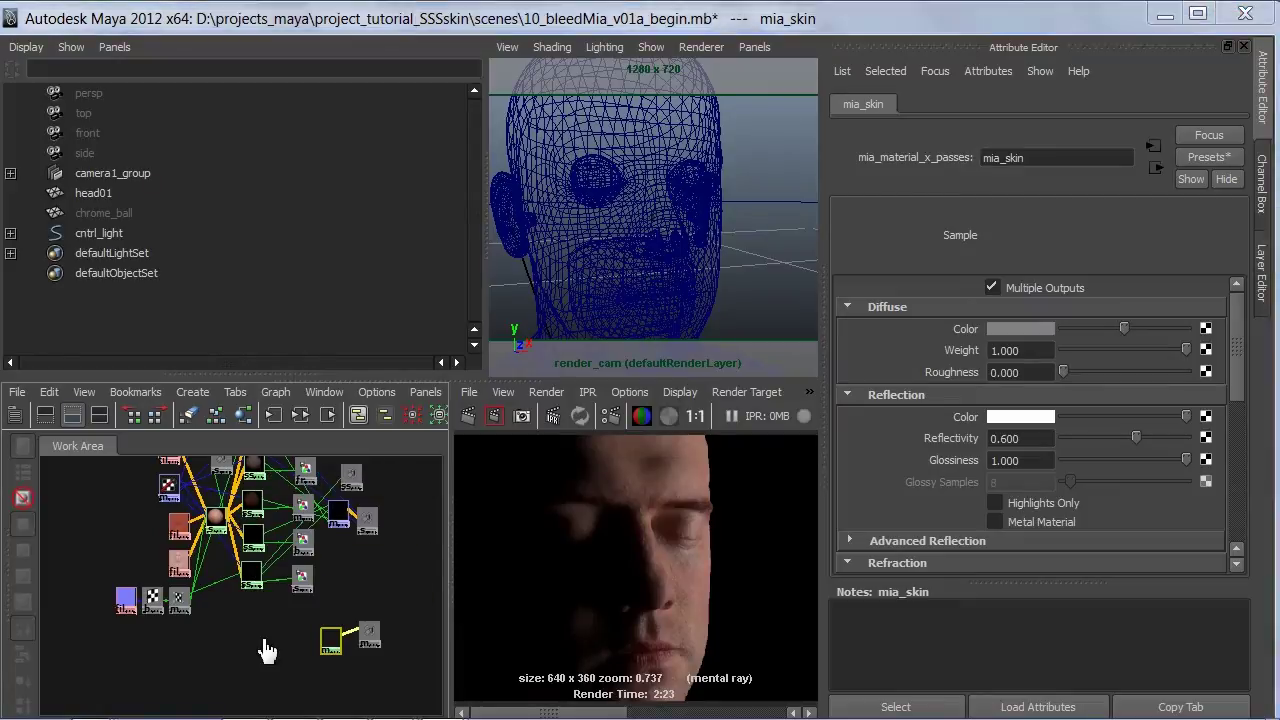
key("space")
mouse_move(12, 428)
left_mouse_down()
mouse_move(378, 485)
mouse_move(306, 506)
left_mouse_up()
Create three misss_fast_skin nodes from a 'skin' search, reusing the existing lightmap for each.
double_click(30, 131)
type("sk")
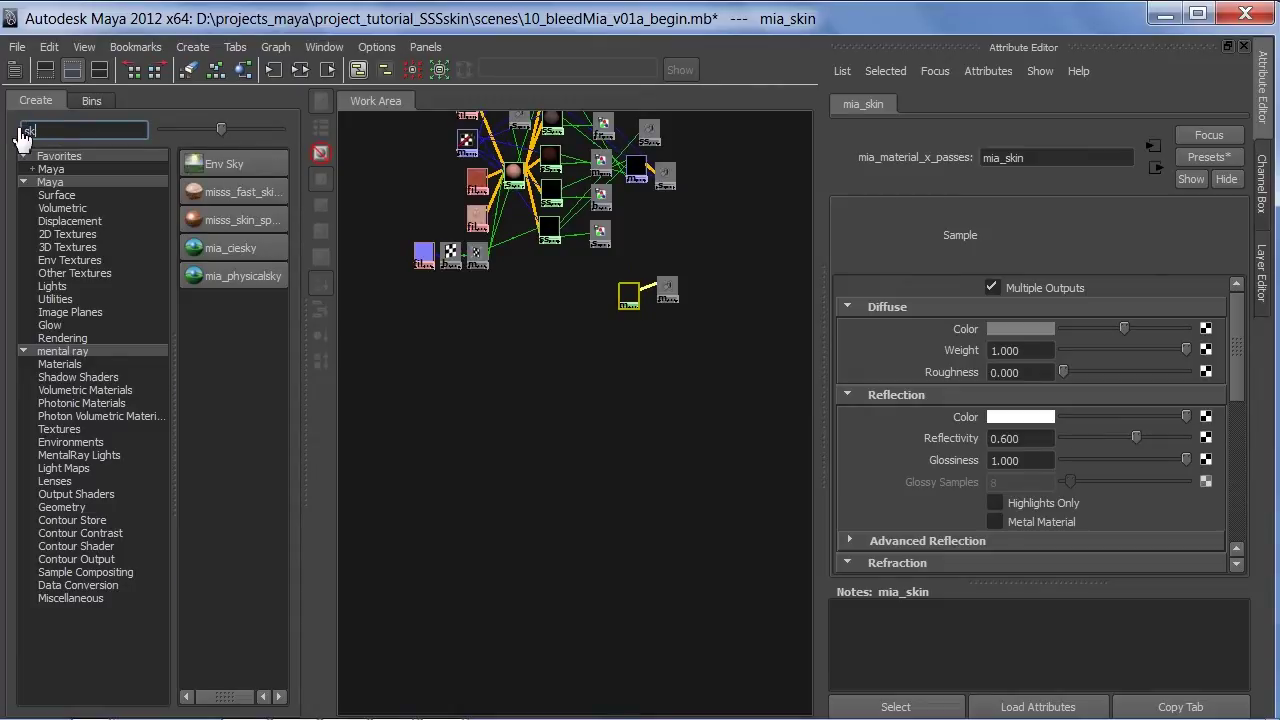
type("in")
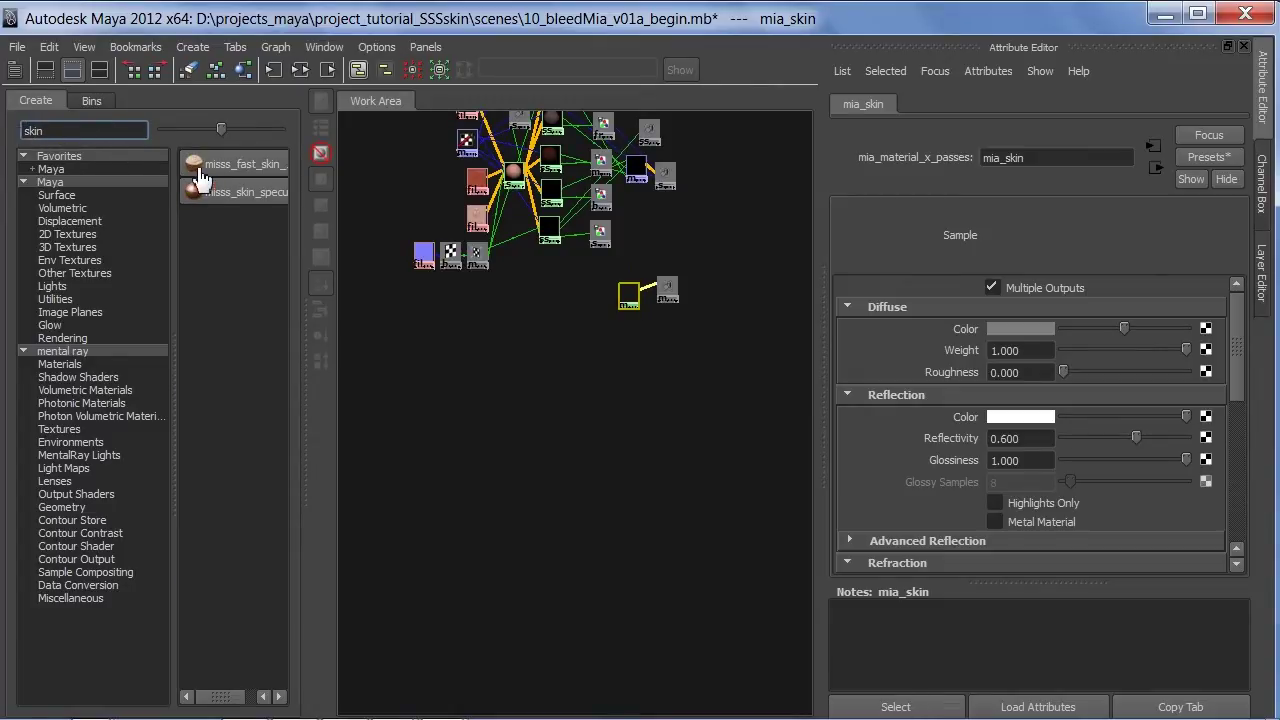
left_click(210, 177)
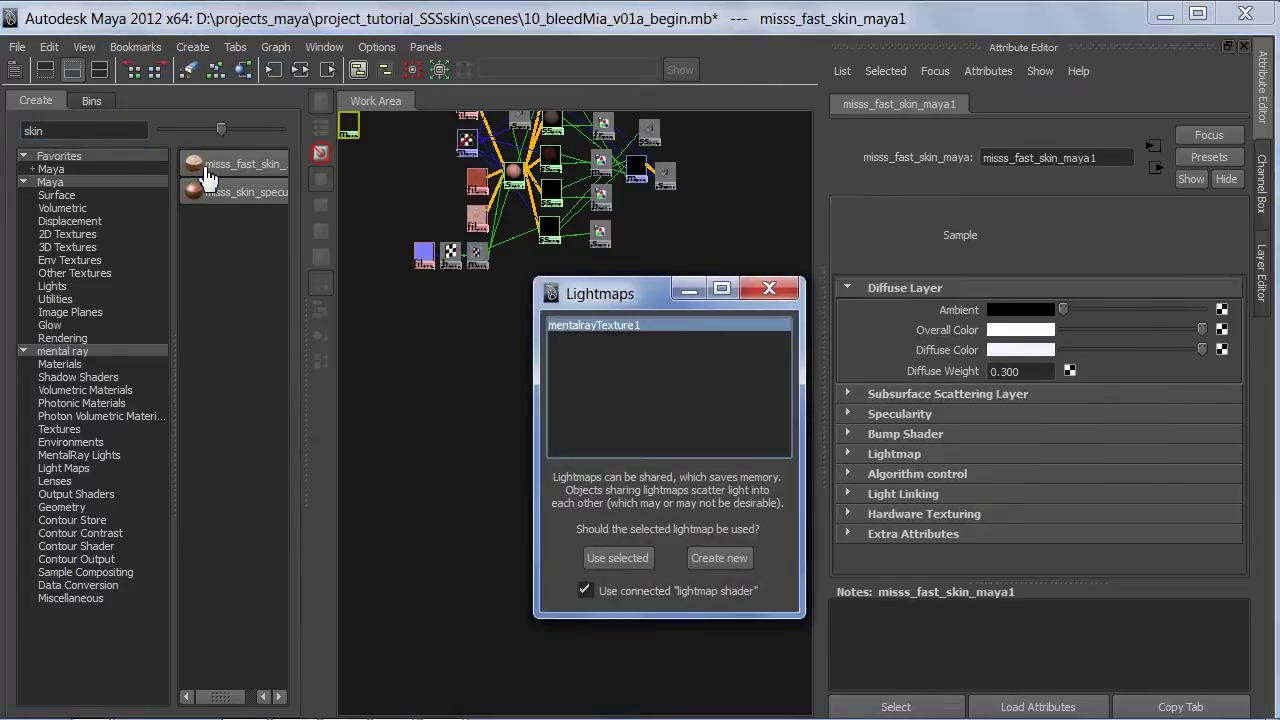
left_click(620, 568)
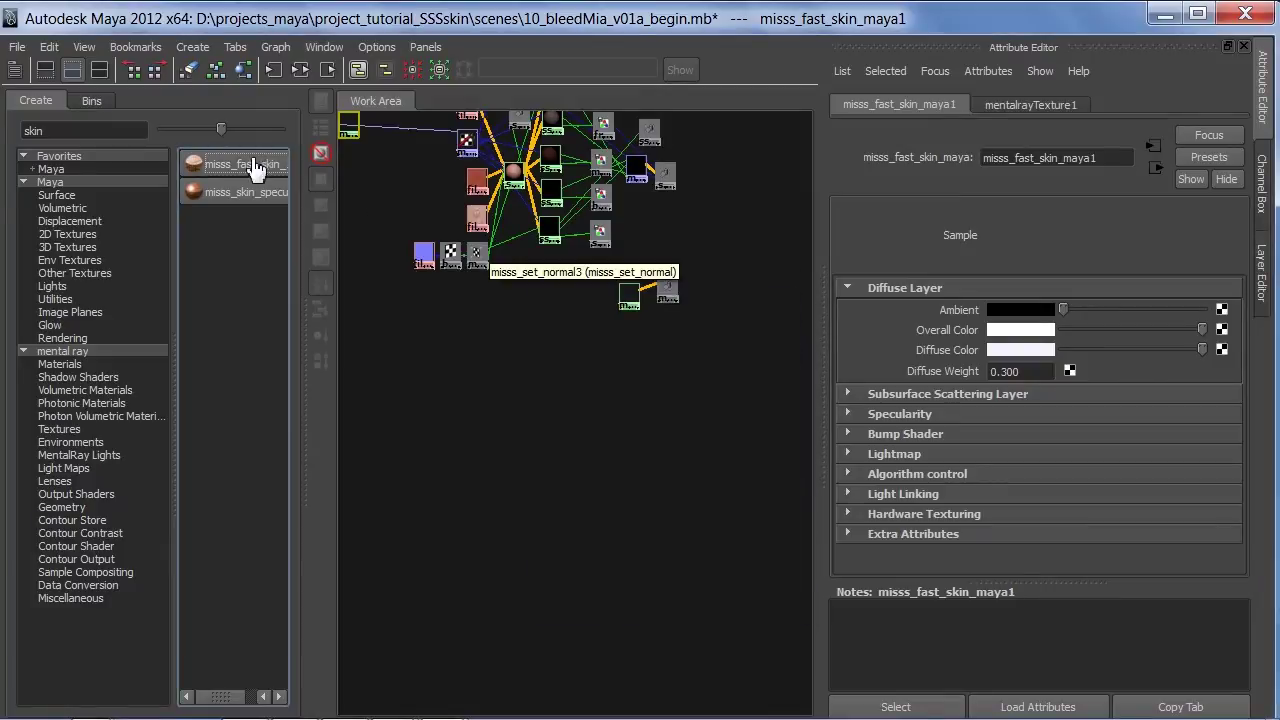
left_click(251, 166)
left_click(617, 562)
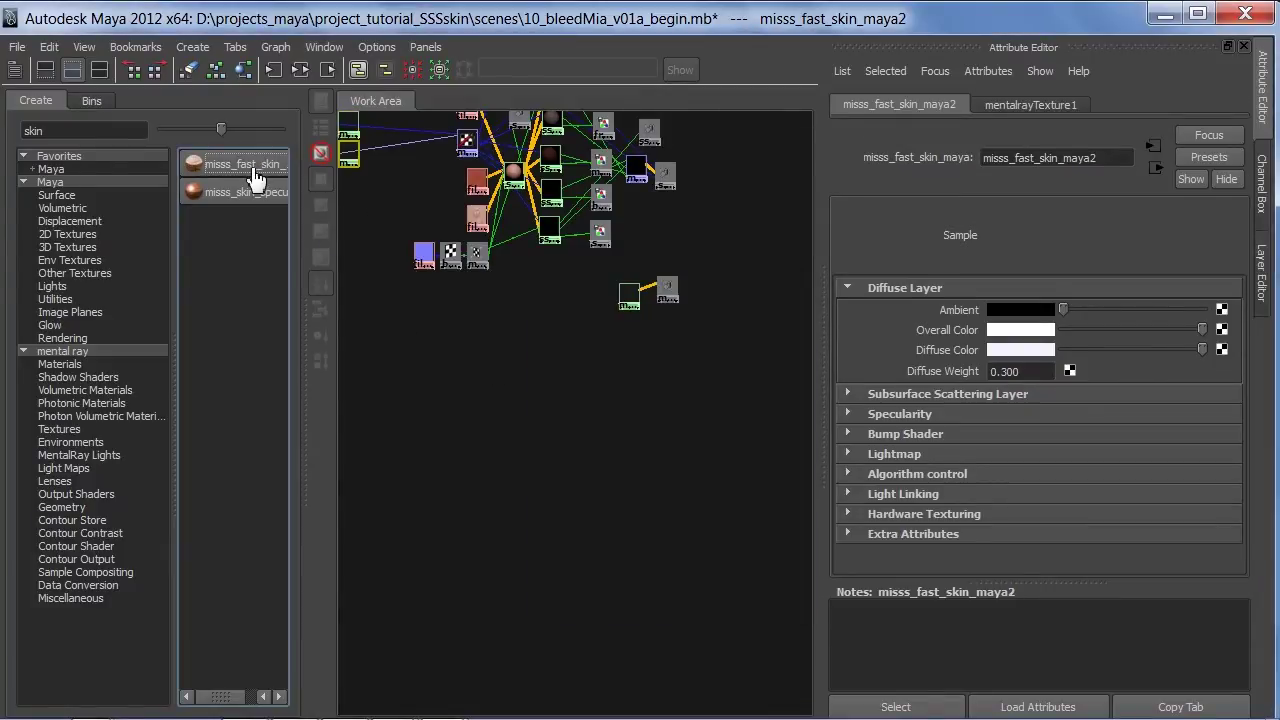
left_click(255, 168)
left_click(618, 558)
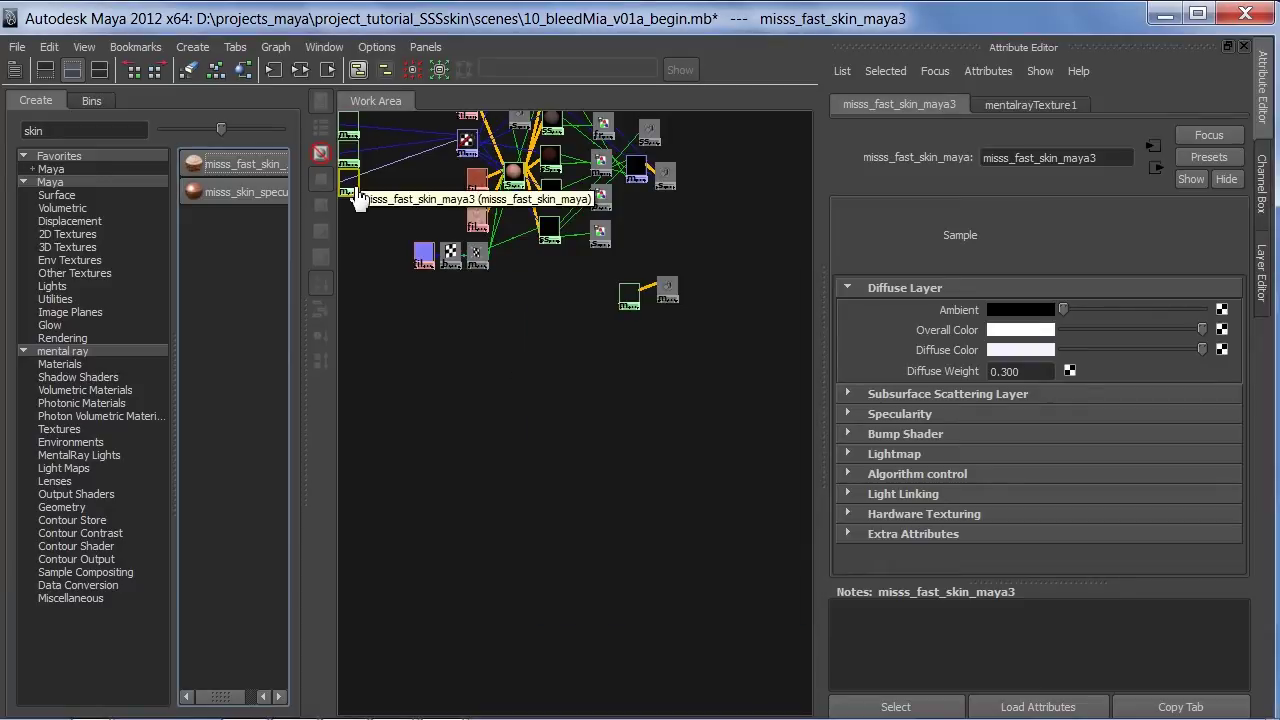
Arrange the new skin nodes below the network and rename misss_fast_skin_maya3 to R.
left_click_drag(348, 158, 595, 328)
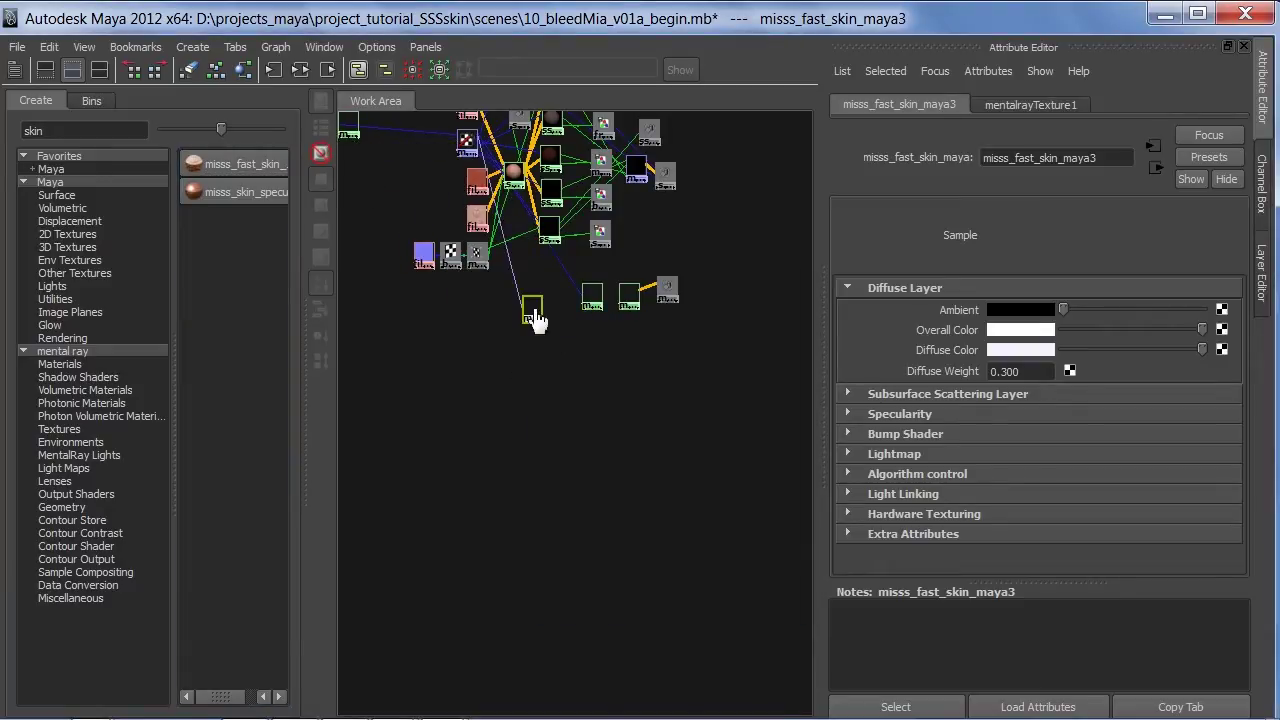
mouse_move(348, 126)
left_mouse_down()
mouse_move(601, 376)
mouse_move(613, 371)
left_mouse_up()
left_click(592, 297)
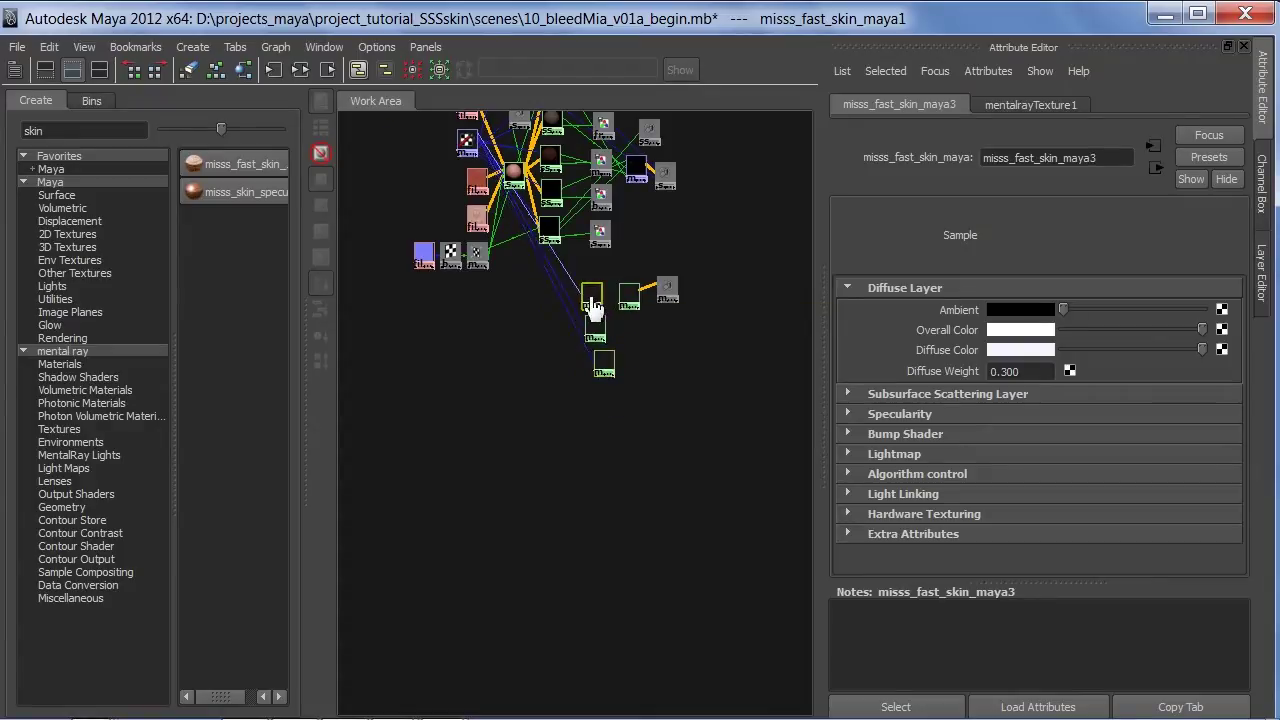
double_click(1065, 158)
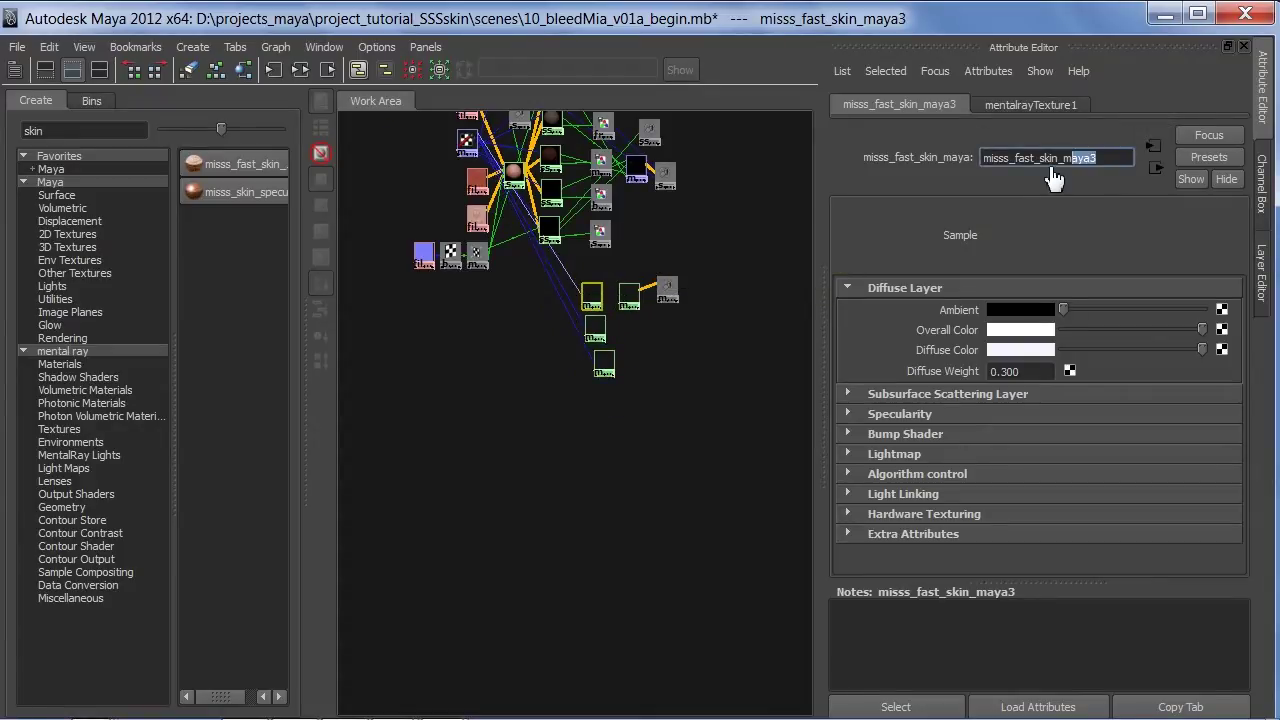
type("R")
key("Return")
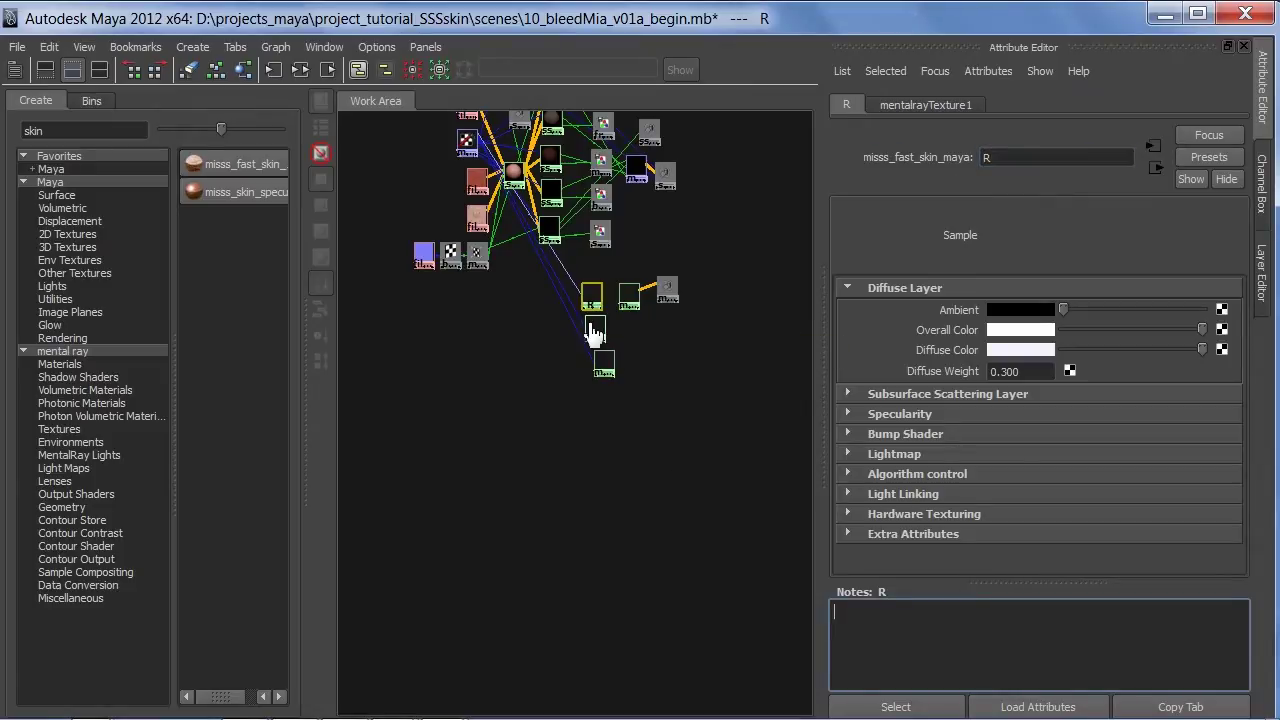
Rename misss_fast_skin_maya2 to G and misss_fast_skin_maya1 to B.
left_click(594, 330)
double_click(1055, 158)
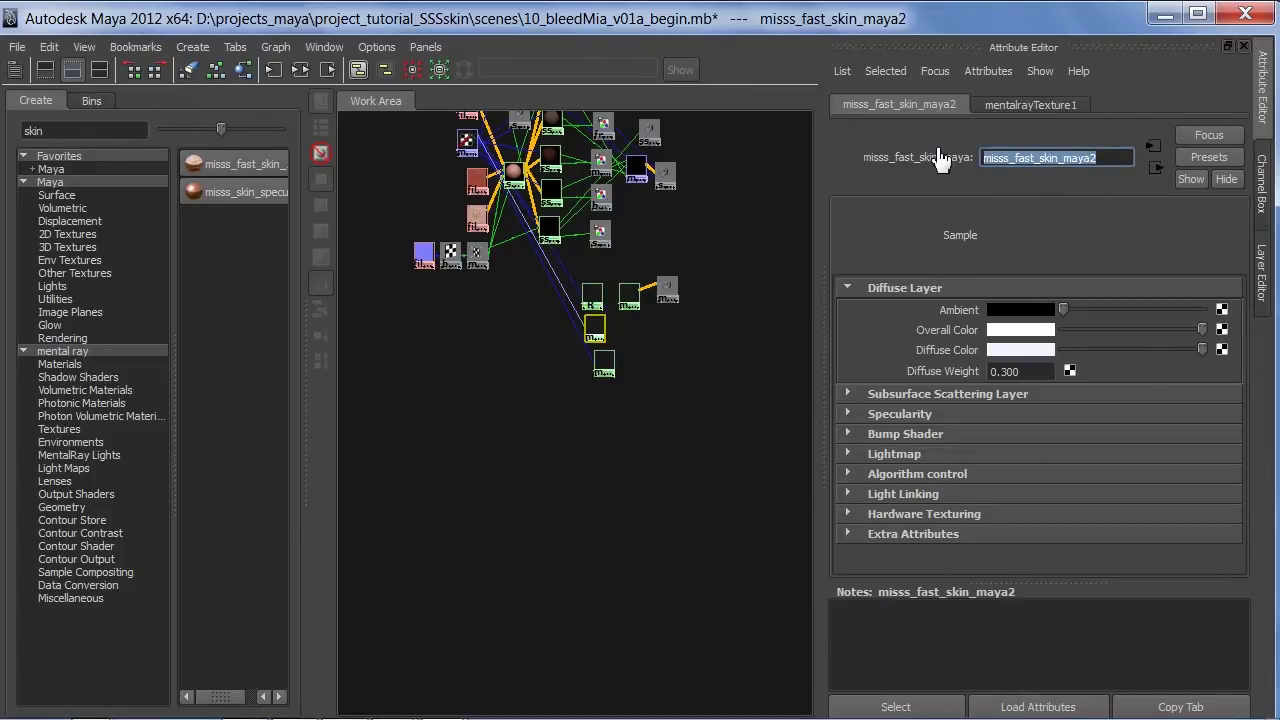
type("G")
key("Return")
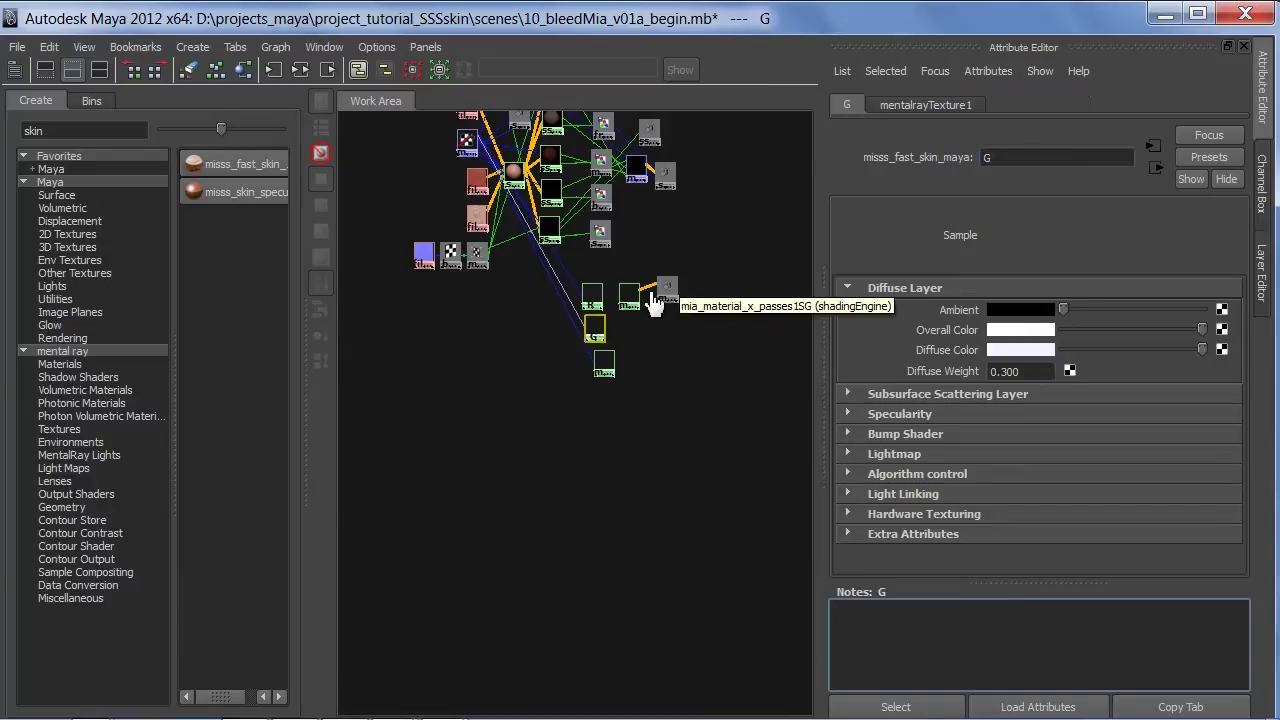
left_click(596, 380)
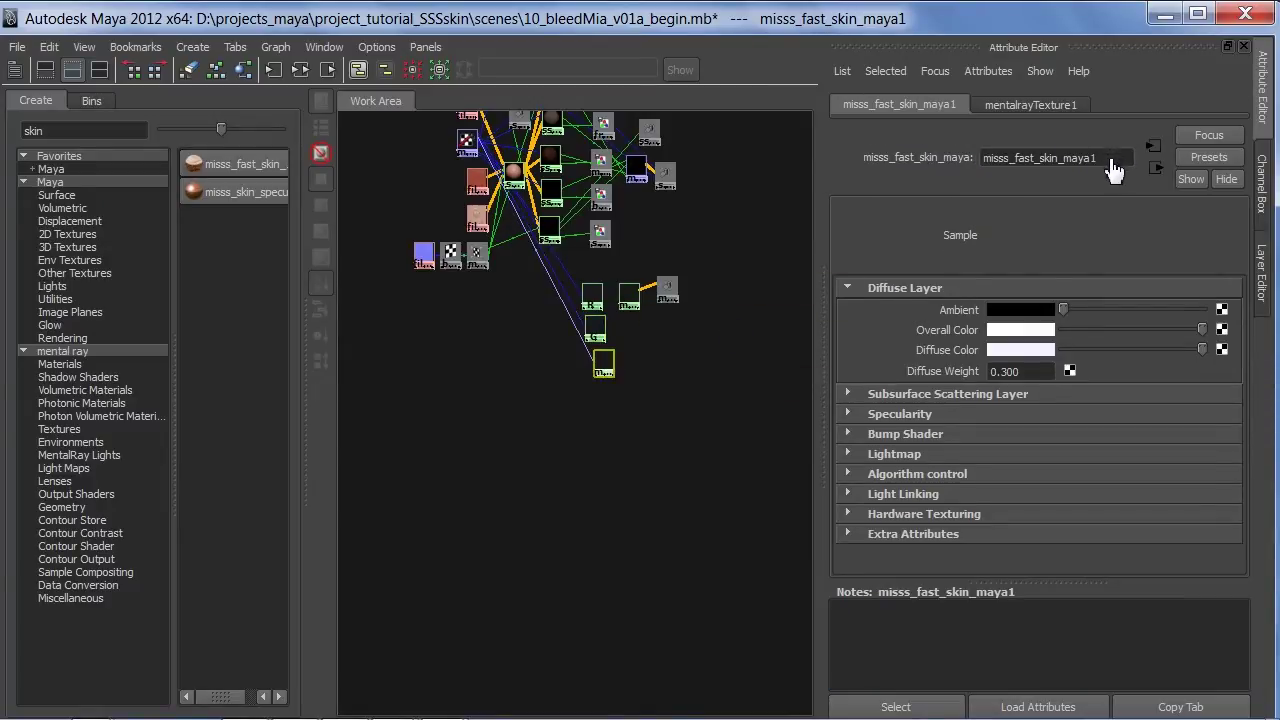
left_click_drag(1108, 160, 945, 165)
type("B")
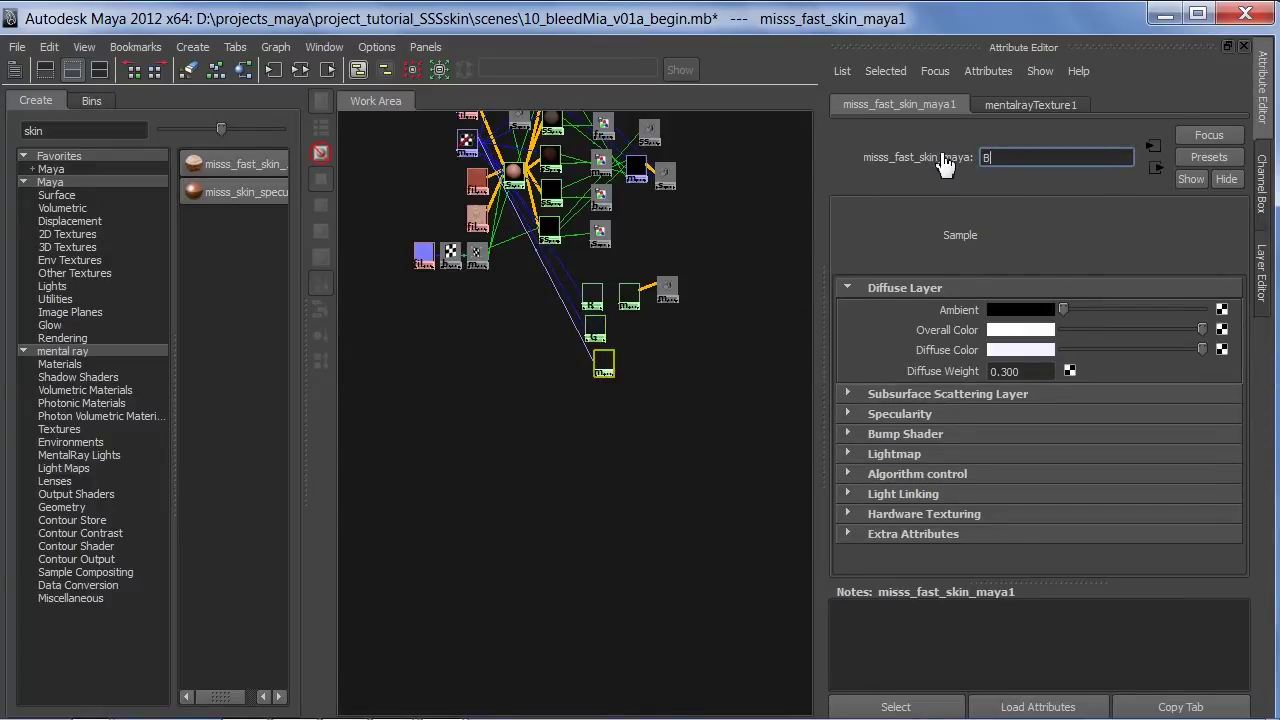
key("Return")
left_click(568, 375)
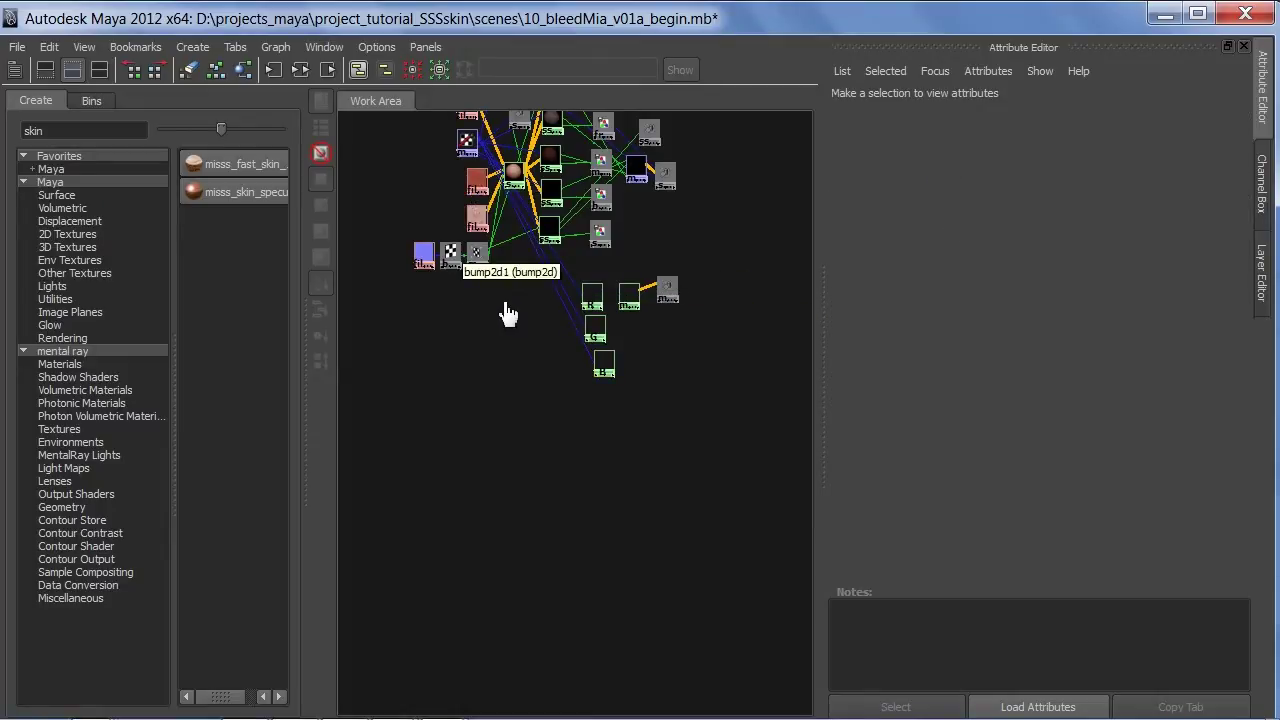
Create three Multiply Divide nodes from a 'divid' search and place them beside the skin shaders.
left_click_drag(110, 131, 18, 143)
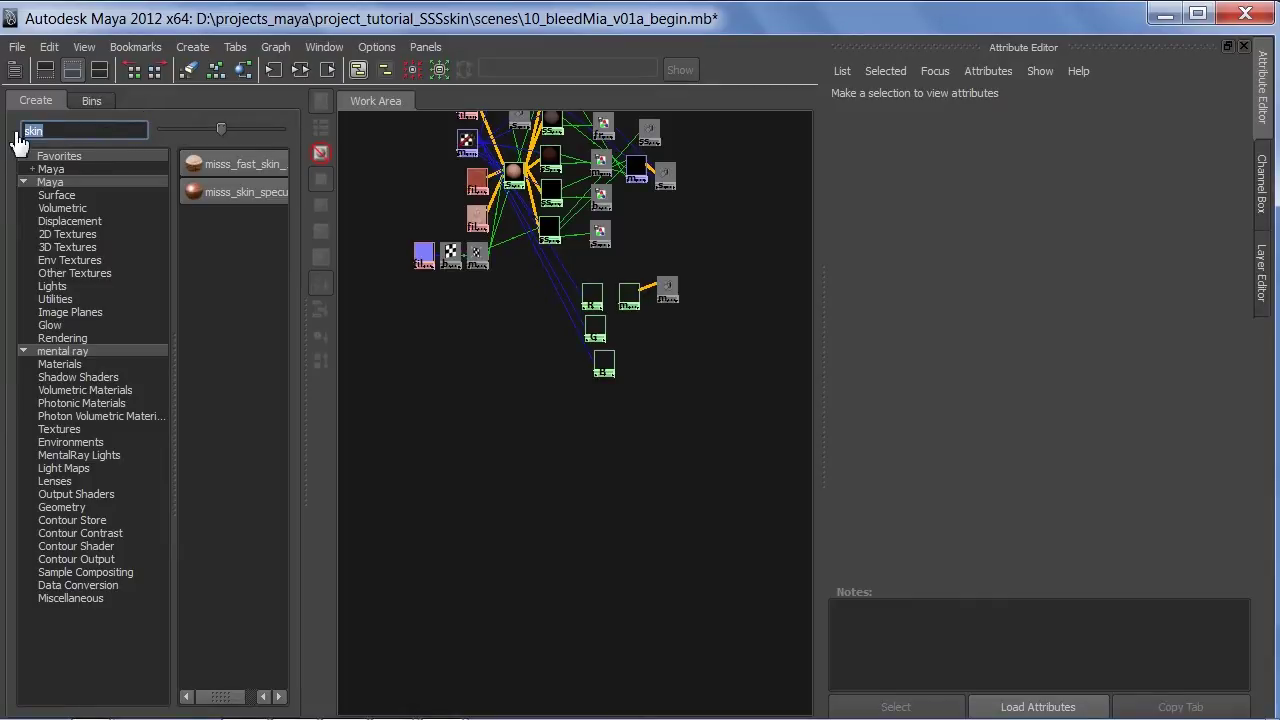
type("divid")
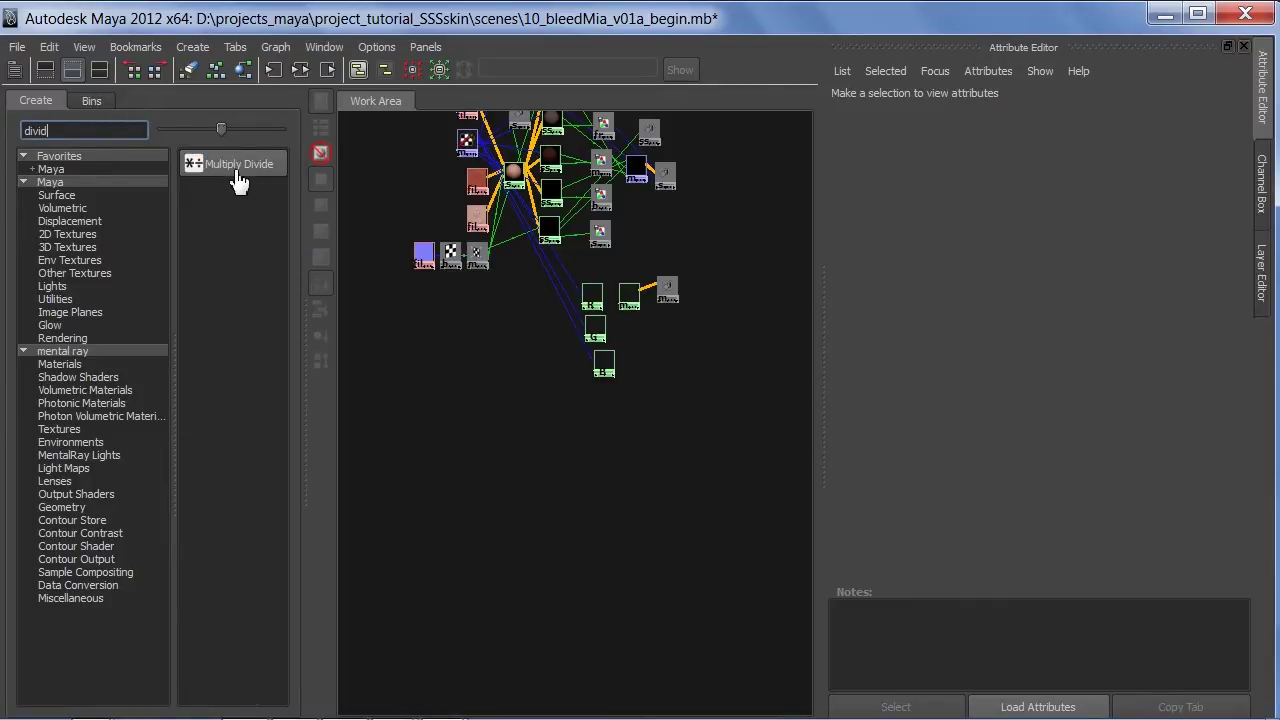
left_click(238, 176)
left_click(240, 177)
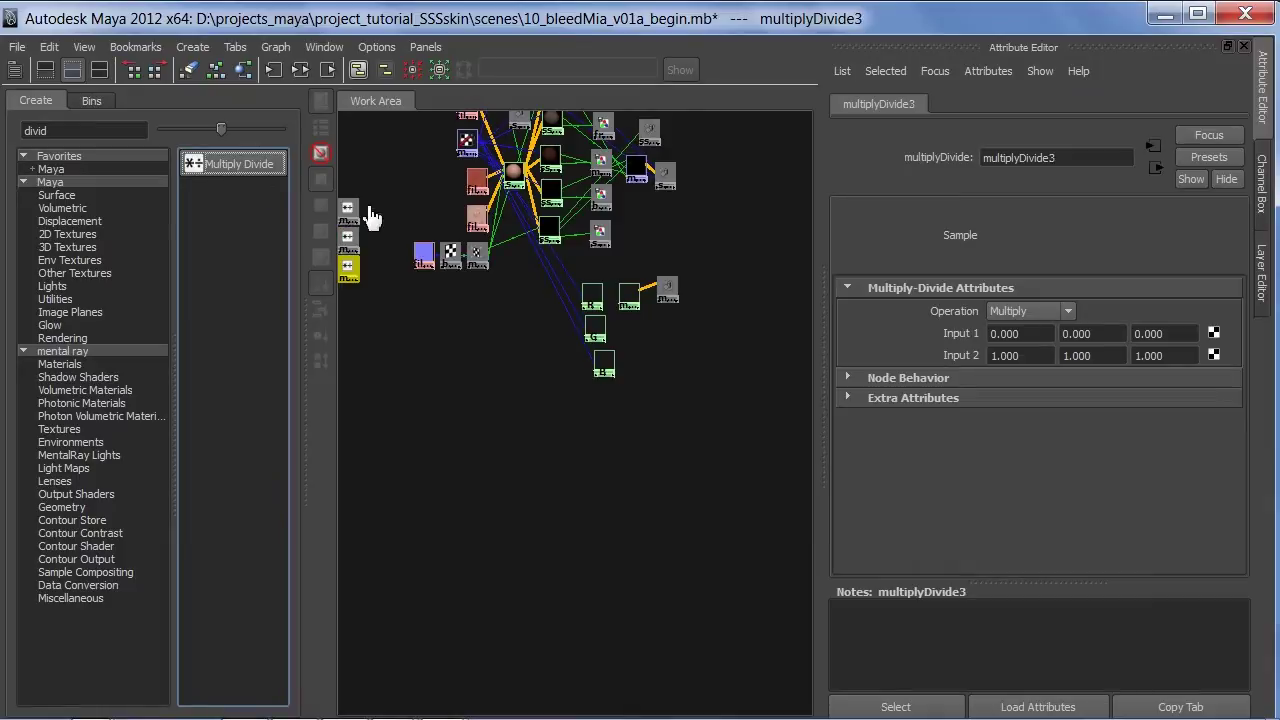
mouse_move(378, 195)
left_mouse_down()
mouse_move(336, 300)
mouse_move(540, 385)
left_mouse_up()
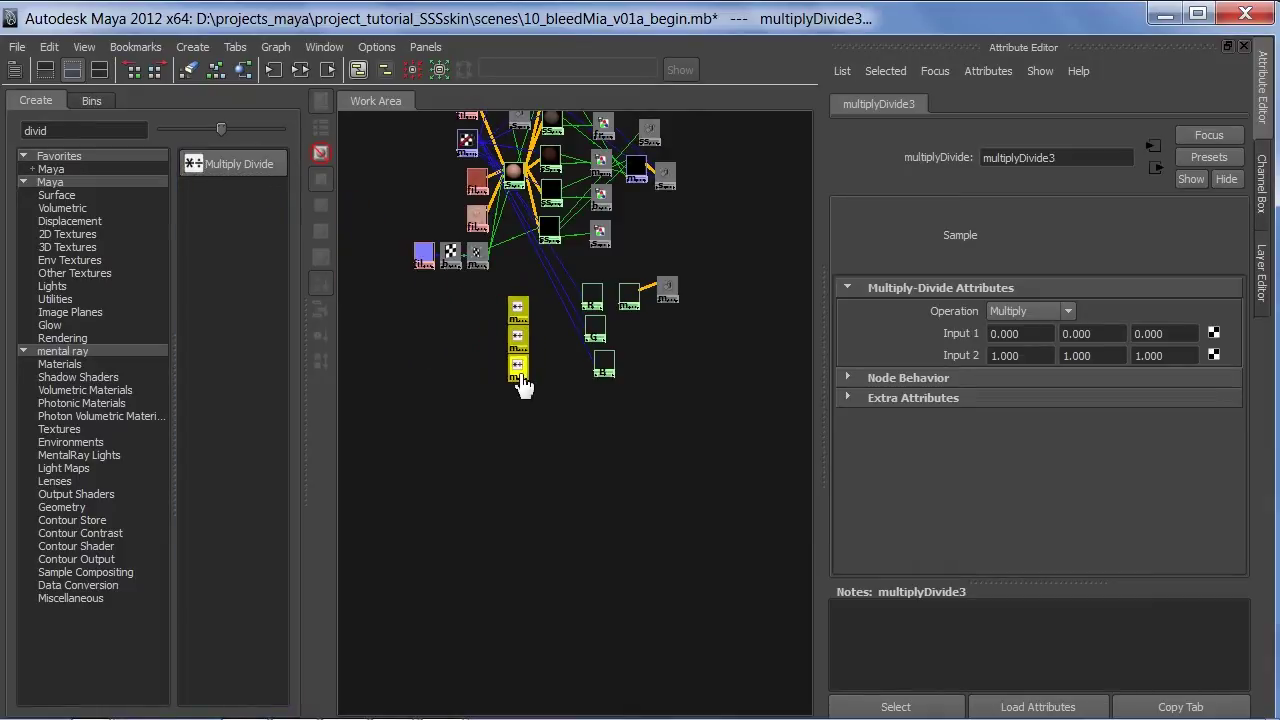
left_click(495, 330)
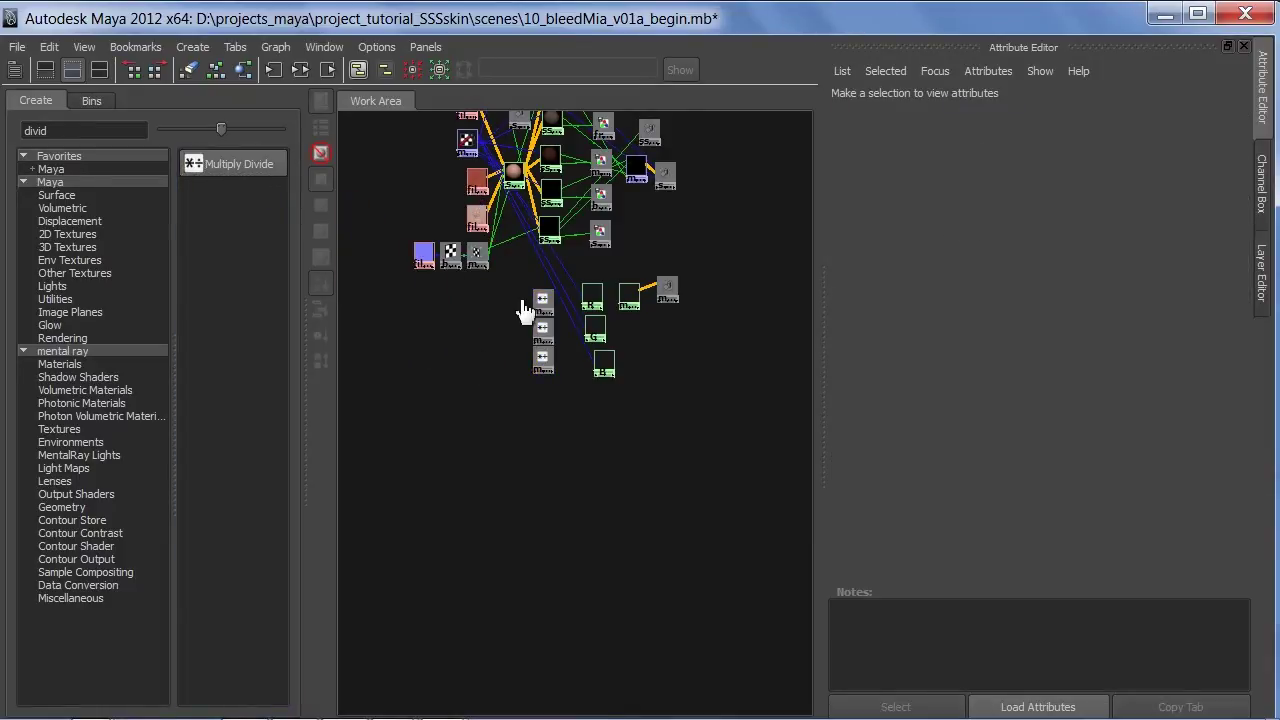
Set multiplyDivide1's Input 2 to 1, 0, 0.
left_click(538, 300)
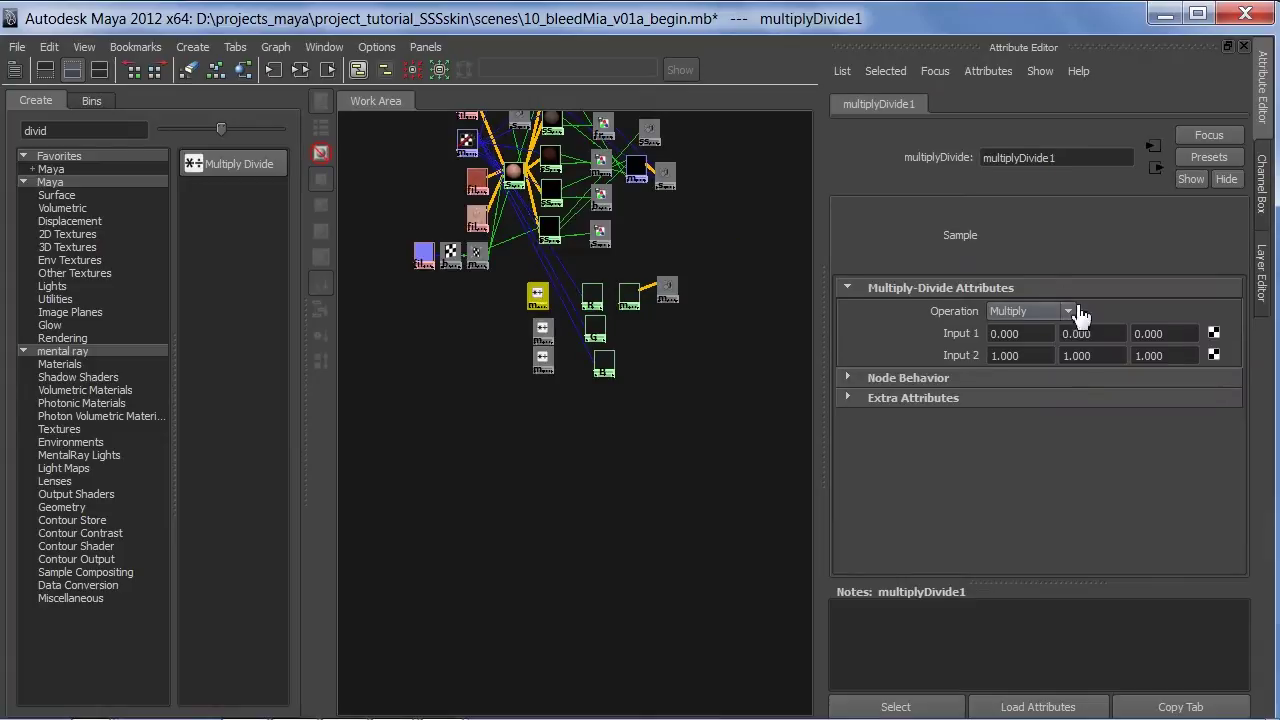
left_click(1031, 357)
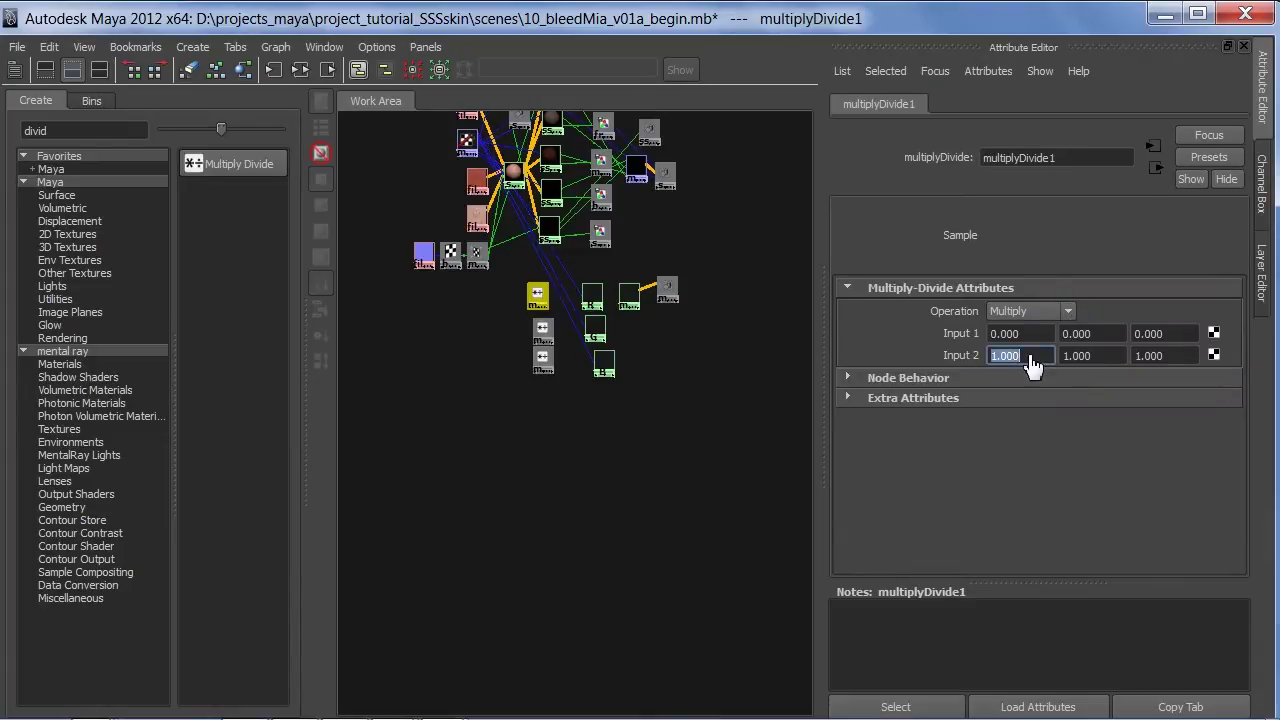
left_click(1112, 366)
key("Tab")
type("0")
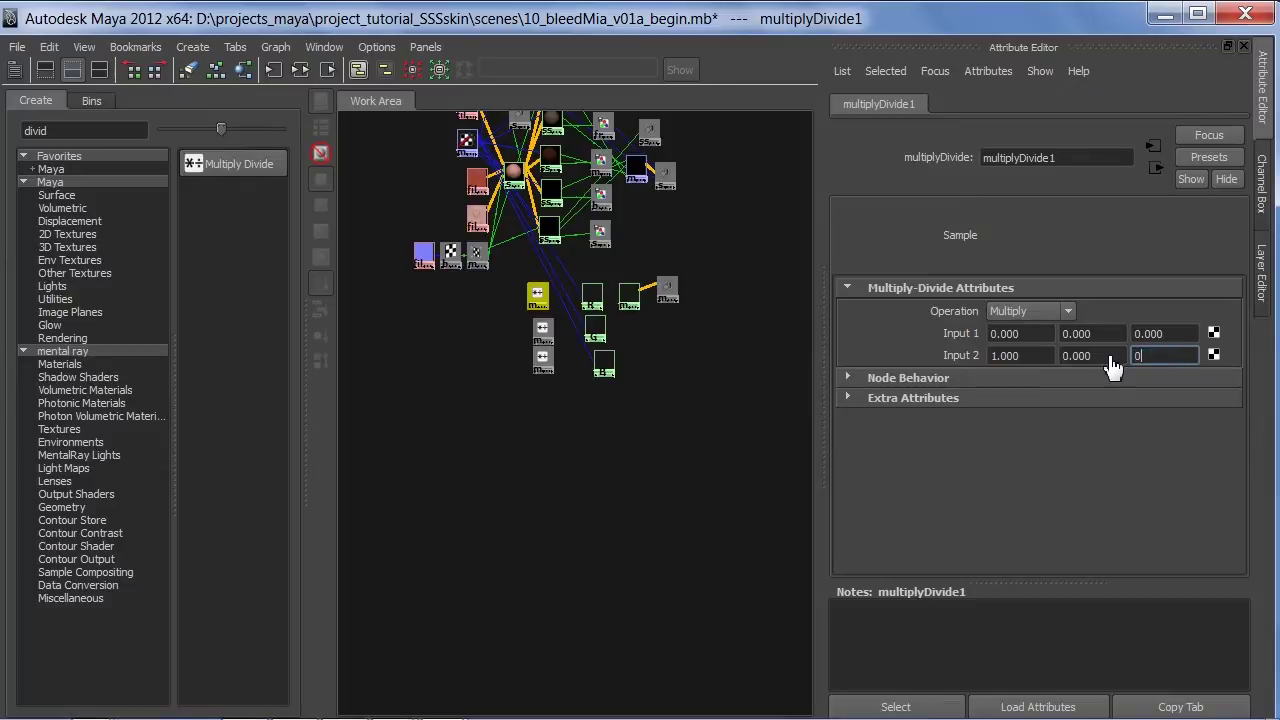
Set multiplyDivide2's Input 2 to 0, 1, 0 and multiplyDivide3's to 0, 0, 1.
left_click(542, 332)
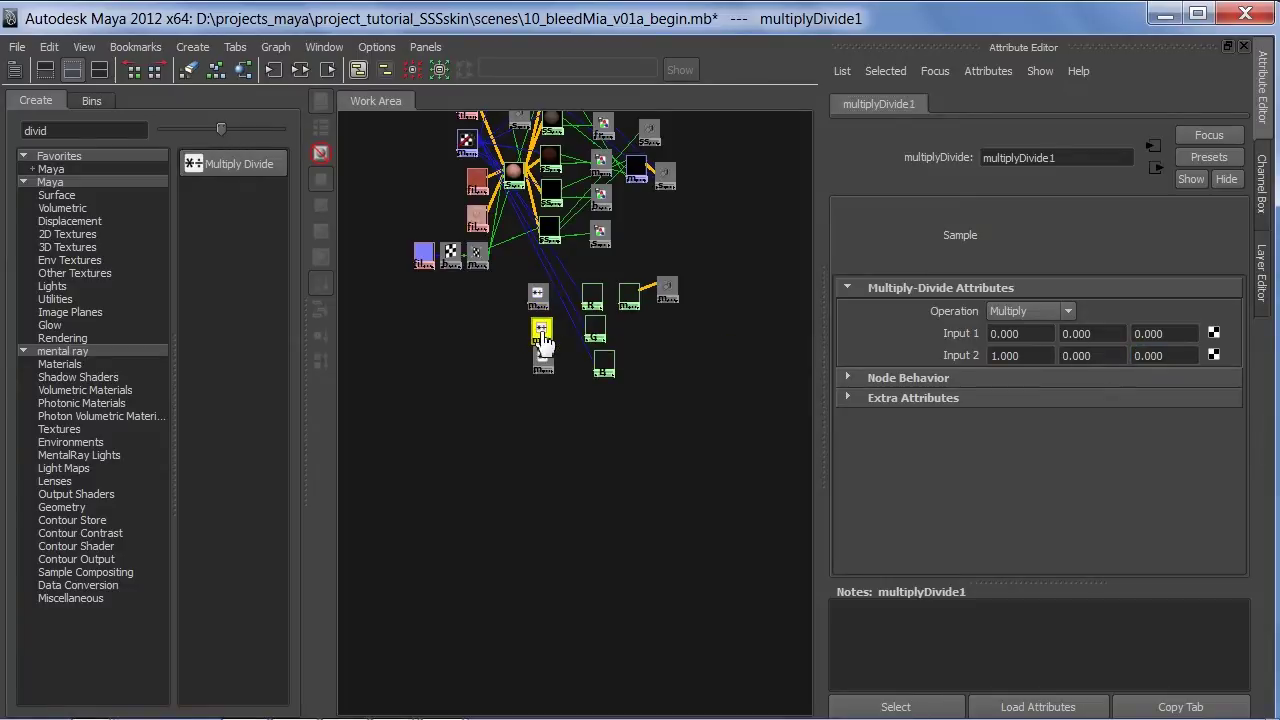
left_click(1045, 360)
type("0")
key("Tab")
key("Tab")
type("0")
key("Tab")
left_click(542, 362)
key("Tab")
type("0")
key("Tab")
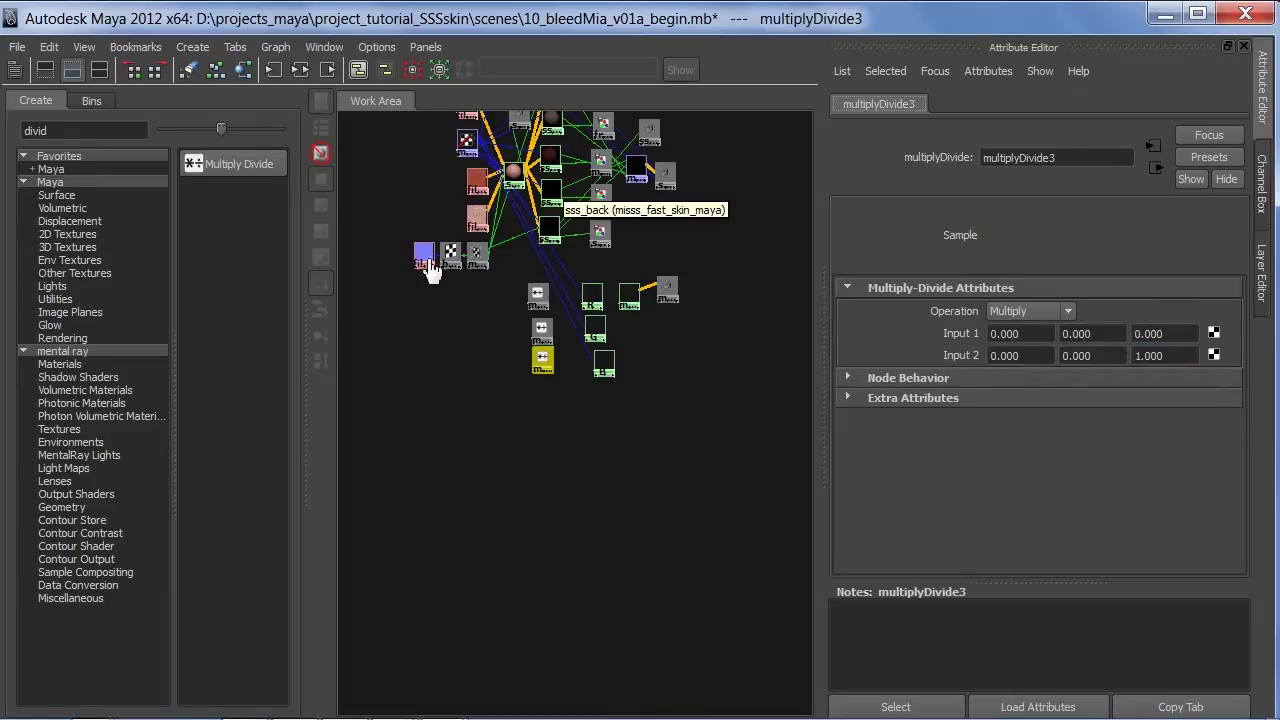
left_click(460, 217)
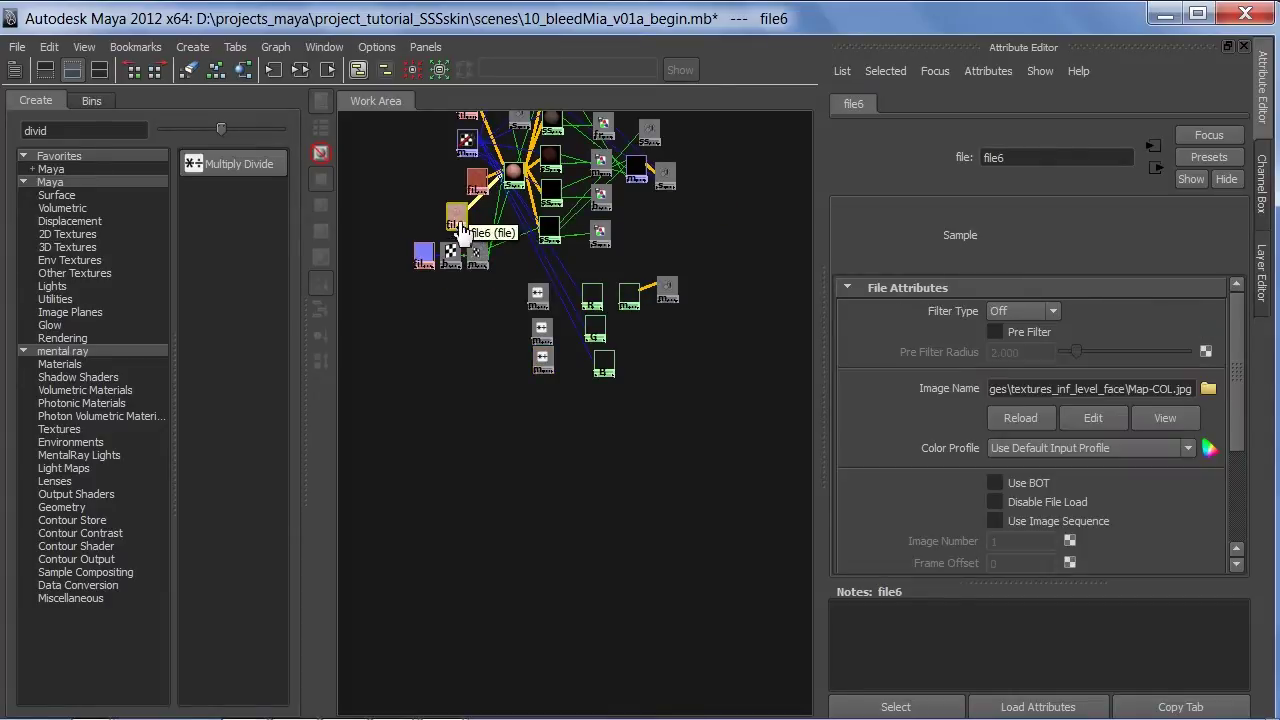
left_click(460, 226)
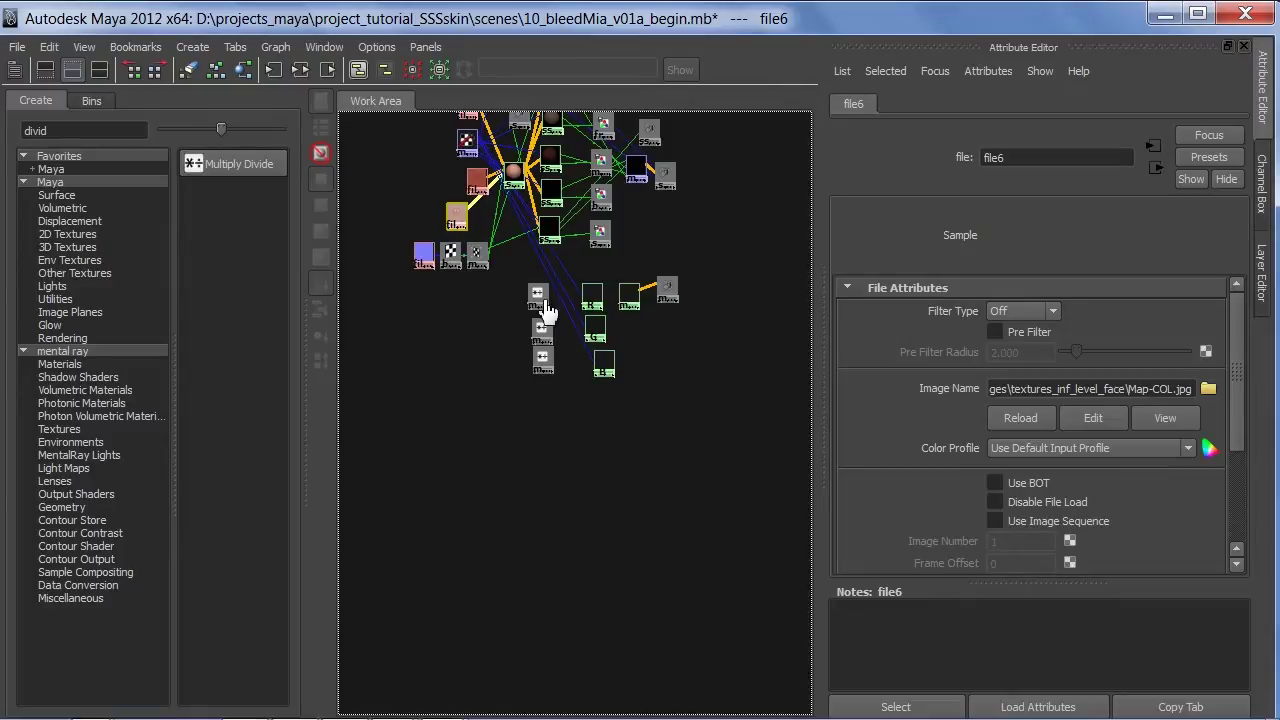
middle_click_drag(546, 313, 540, 300)
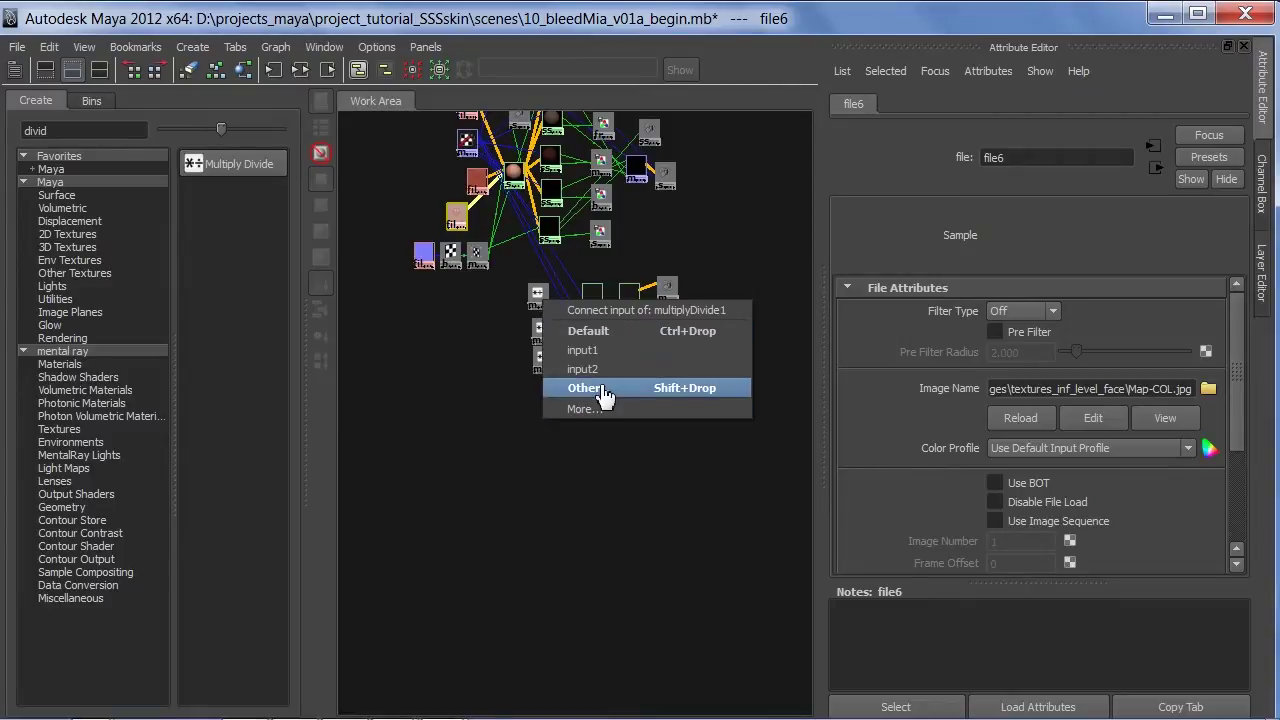
left_click(603, 391)
left_click(1268, 80)
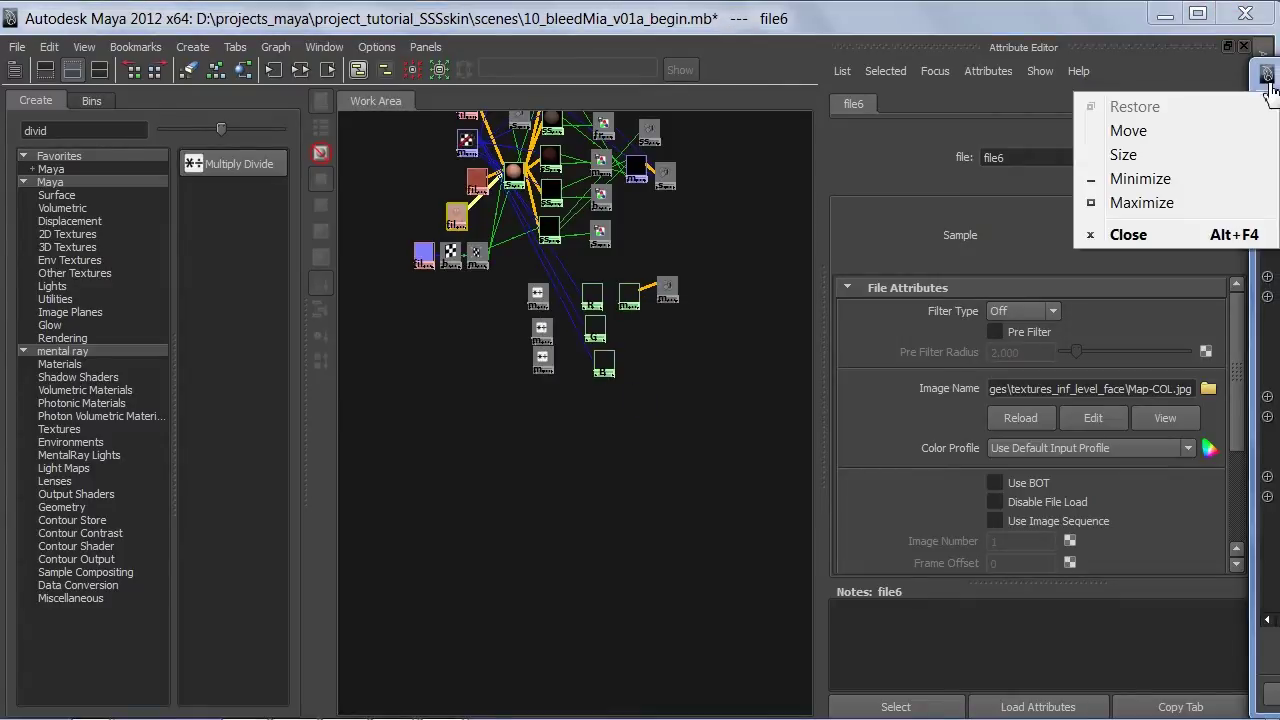
left_click(1267, 78)
left_click(1267, 78)
left_click(1267, 78)
left_click(1268, 78)
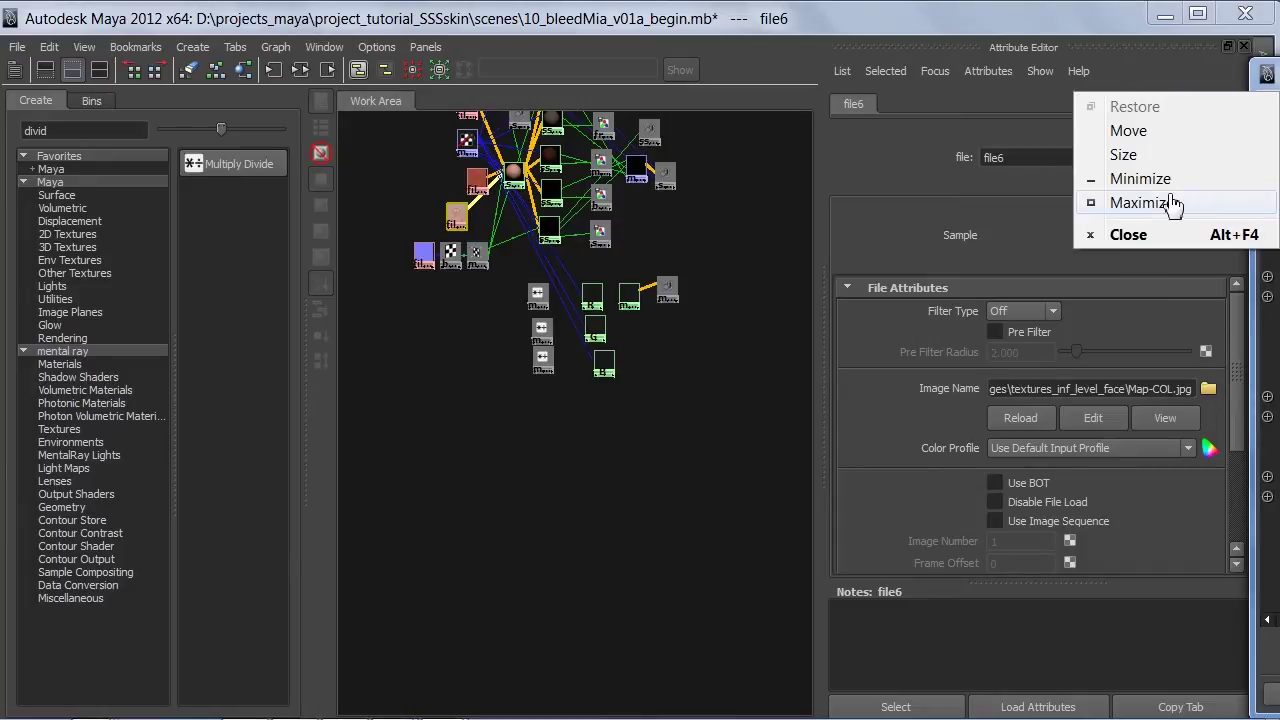
left_click(1128, 130)
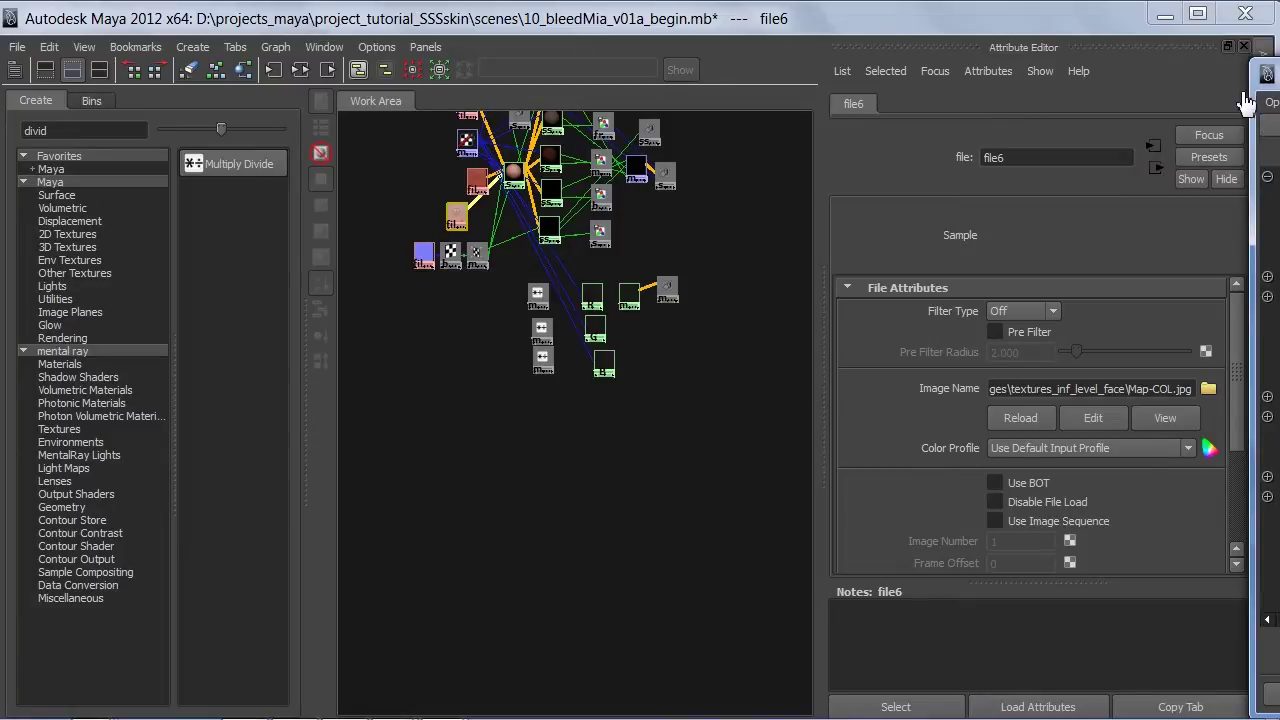
left_click_drag(1262, 95, 412, 26)
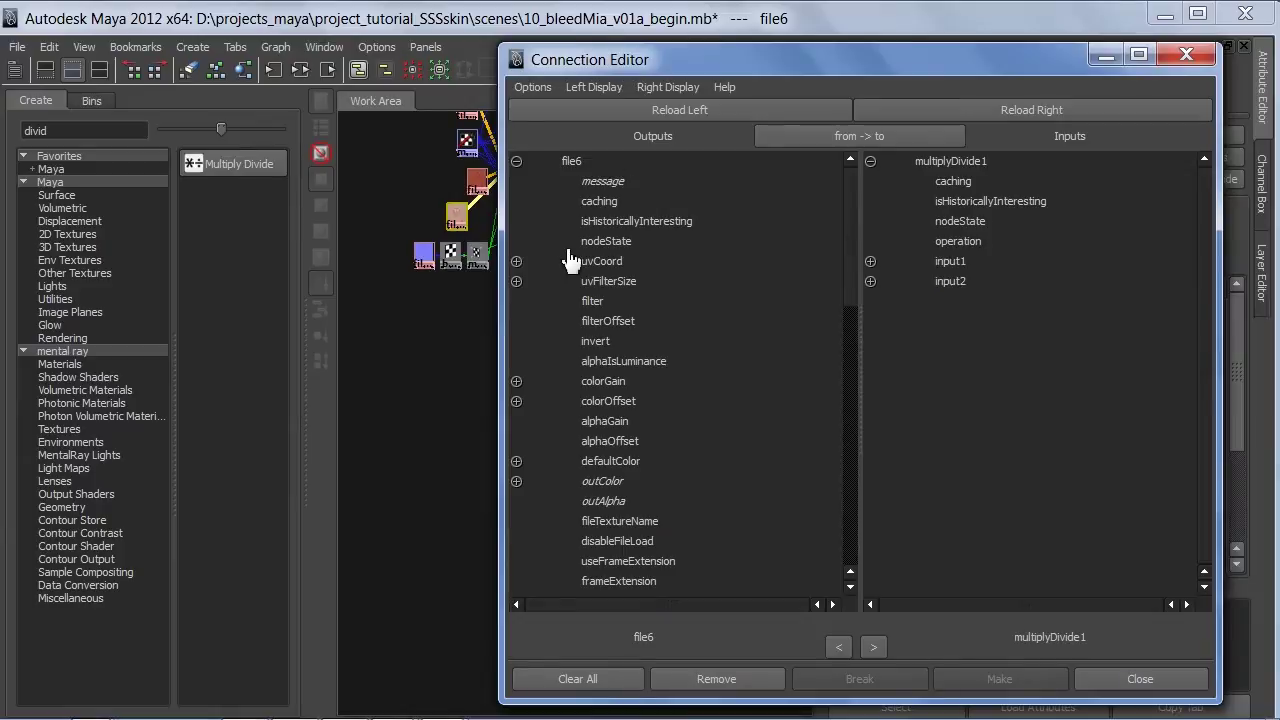
left_click_drag(508, 316, 777, 334)
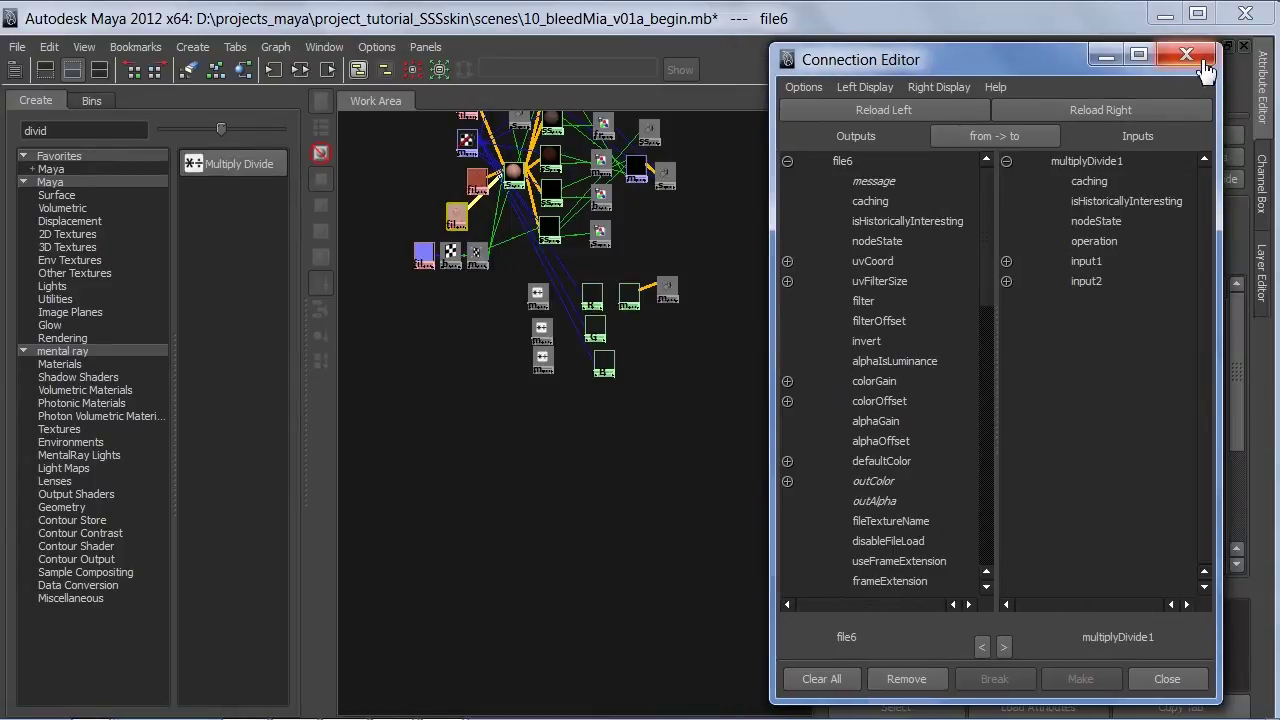
left_click(1207, 14)
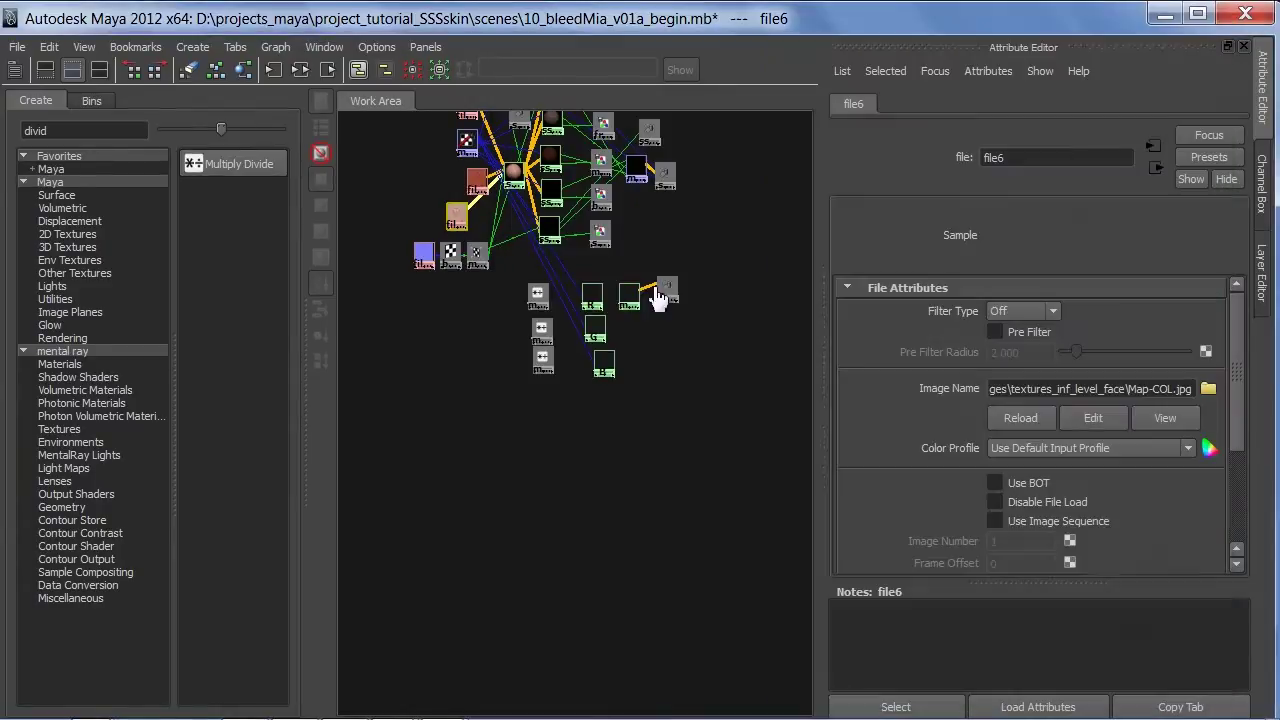
left_click(596, 302)
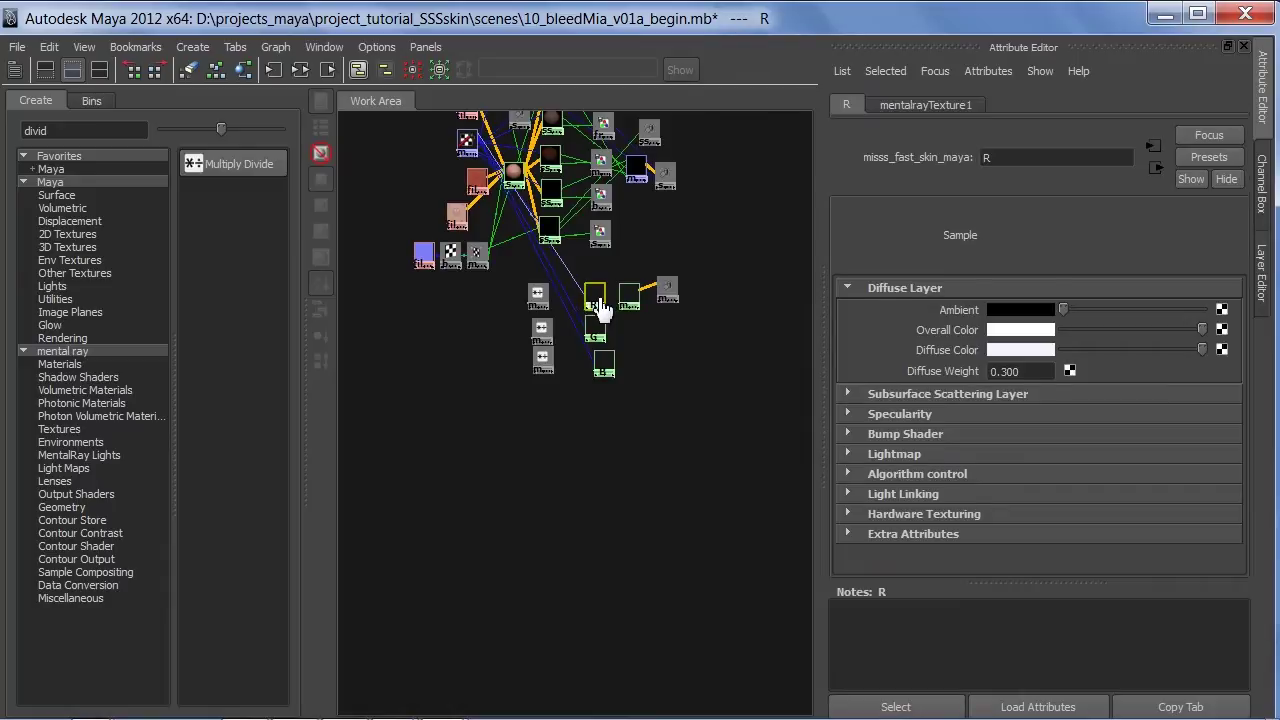
Turn the R layer's subdermal and back scatter colours black.
left_click(929, 397)
left_click_drag(1245, 343, 1243, 375)
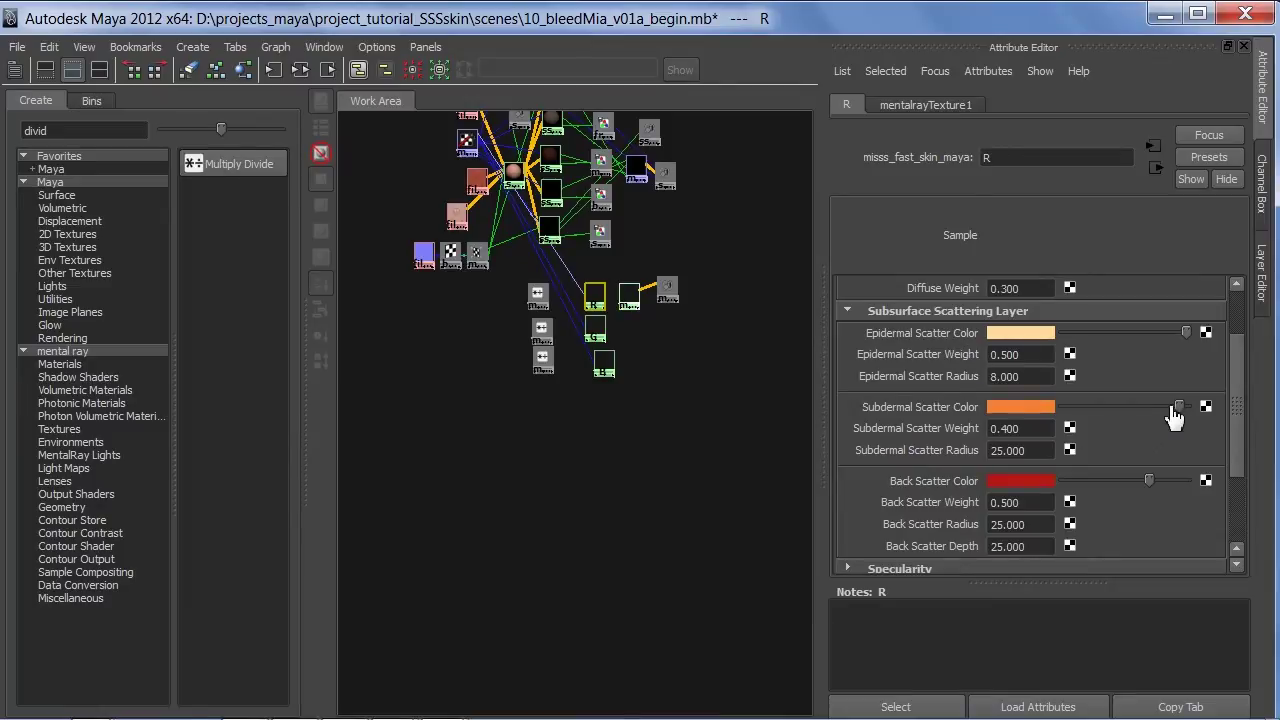
left_click_drag(1180, 408, 1010, 400)
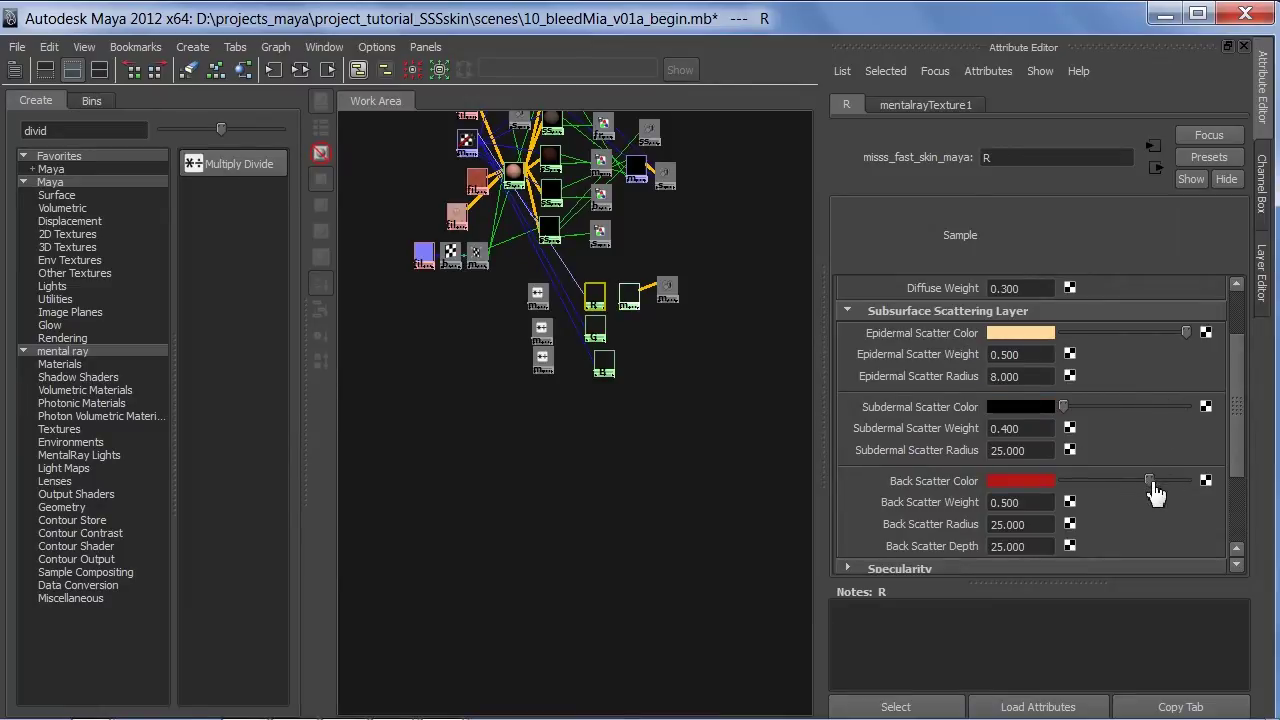
left_click_drag(1150, 481, 1010, 482)
scroll(1240, 450, "up", 2)
scroll(1218, 377, "up", 1)
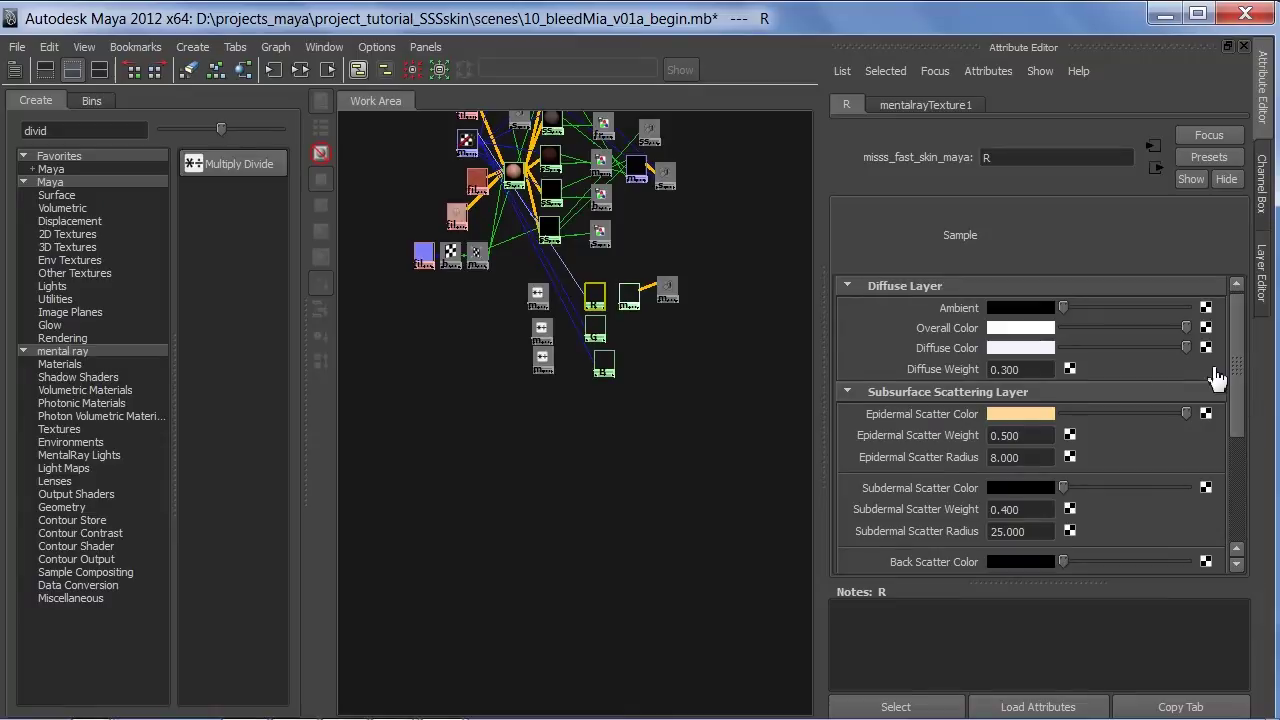
left_click_drag(1185, 360, 1057, 363)
left_click_drag(1234, 386, 1235, 506)
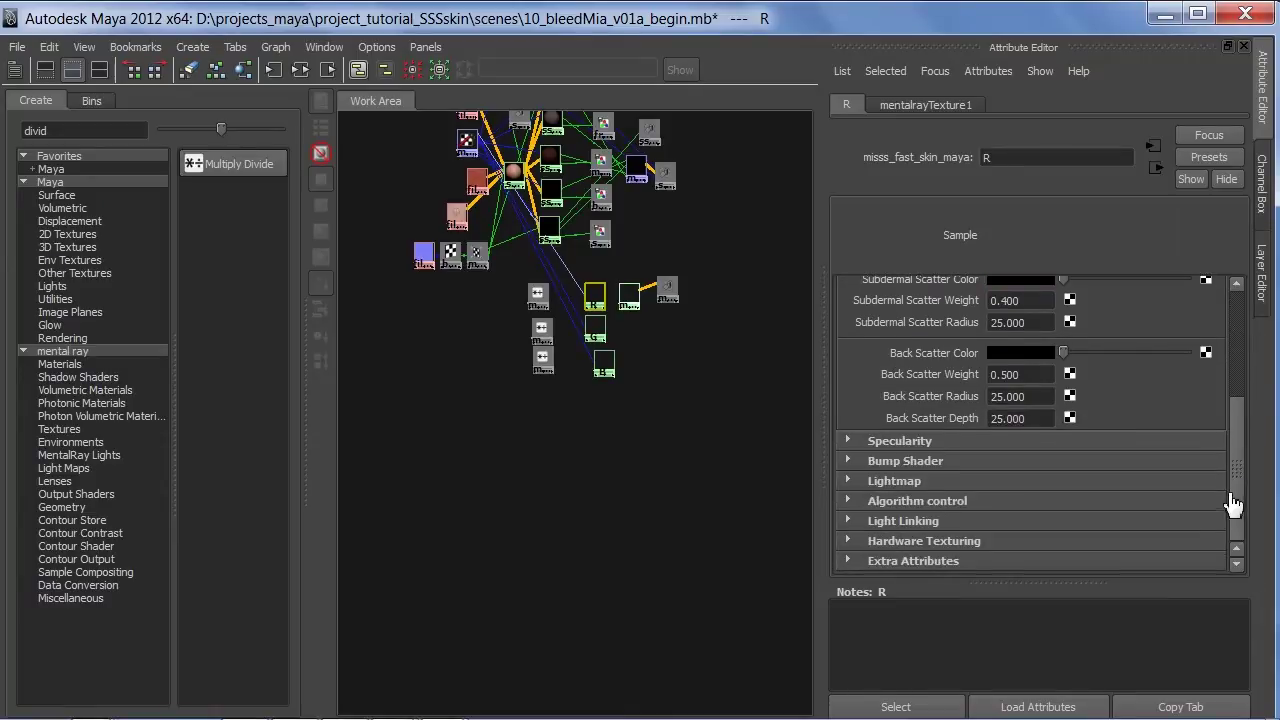
Make R's secondary specular colour black and connect multiplyDivide1 to its Subdermal Scatter Color.
left_click(980, 444)
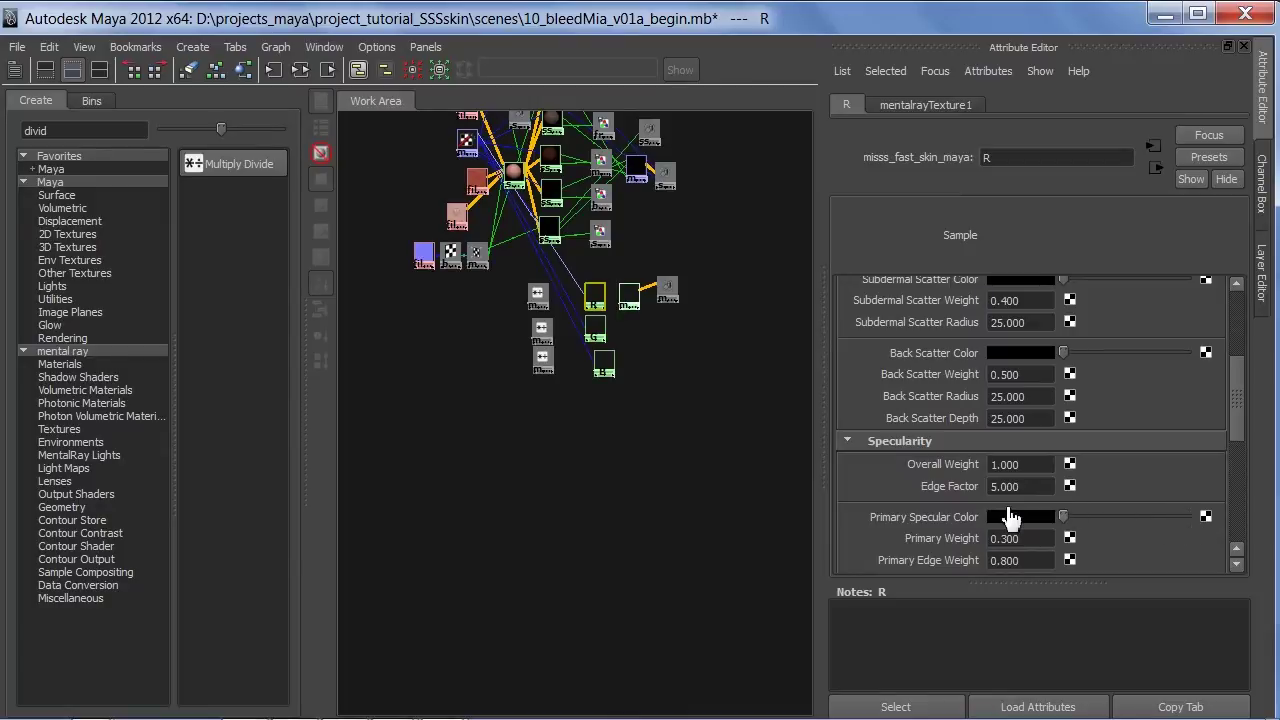
left_click_drag(1243, 432, 1230, 466)
left_click_drag(1188, 370, 1063, 372)
left_click_drag(1245, 497, 1240, 391)
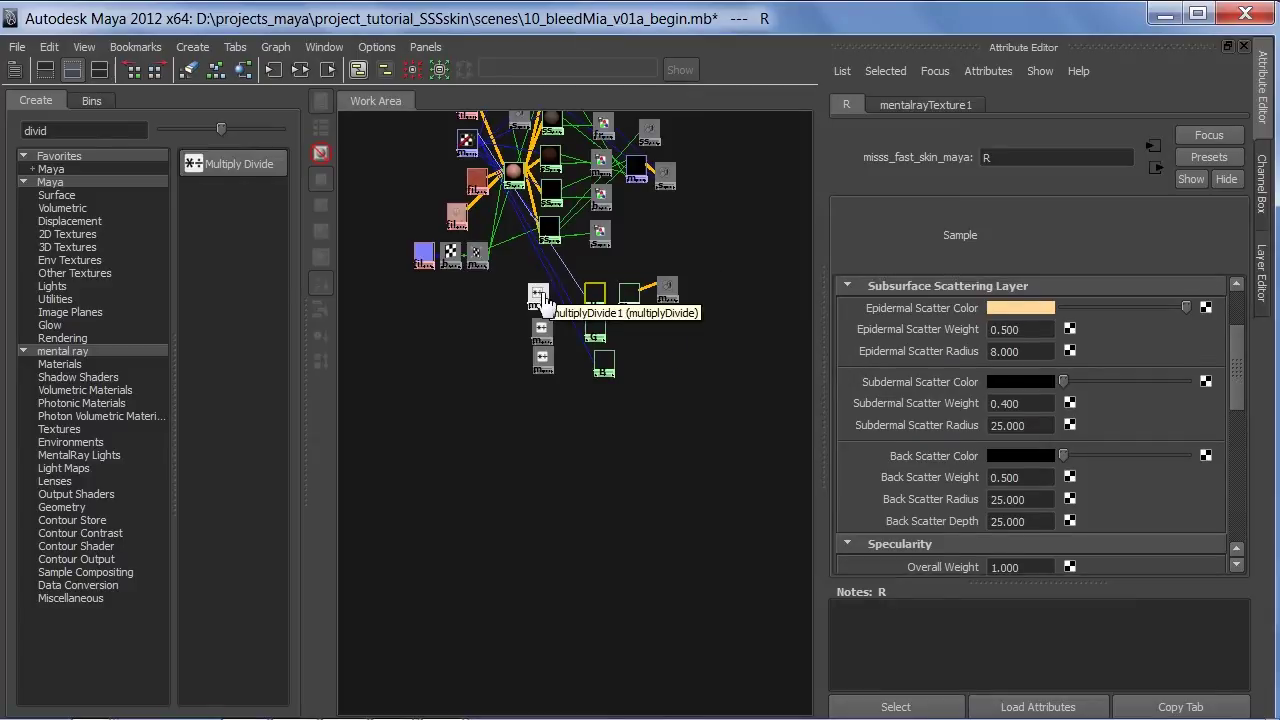
mouse_move(538, 297)
middle_mouse_down()
mouse_move(926, 400)
mouse_move(955, 386)
middle_mouse_up()
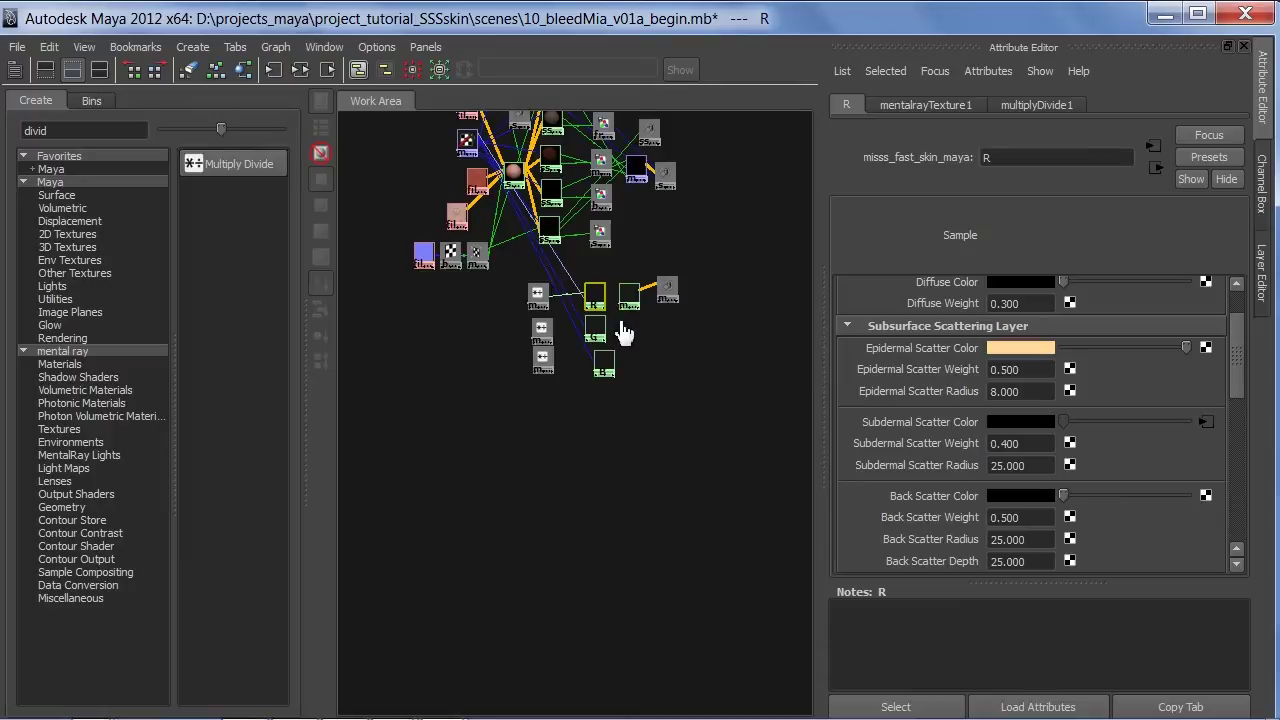
left_click(593, 333)
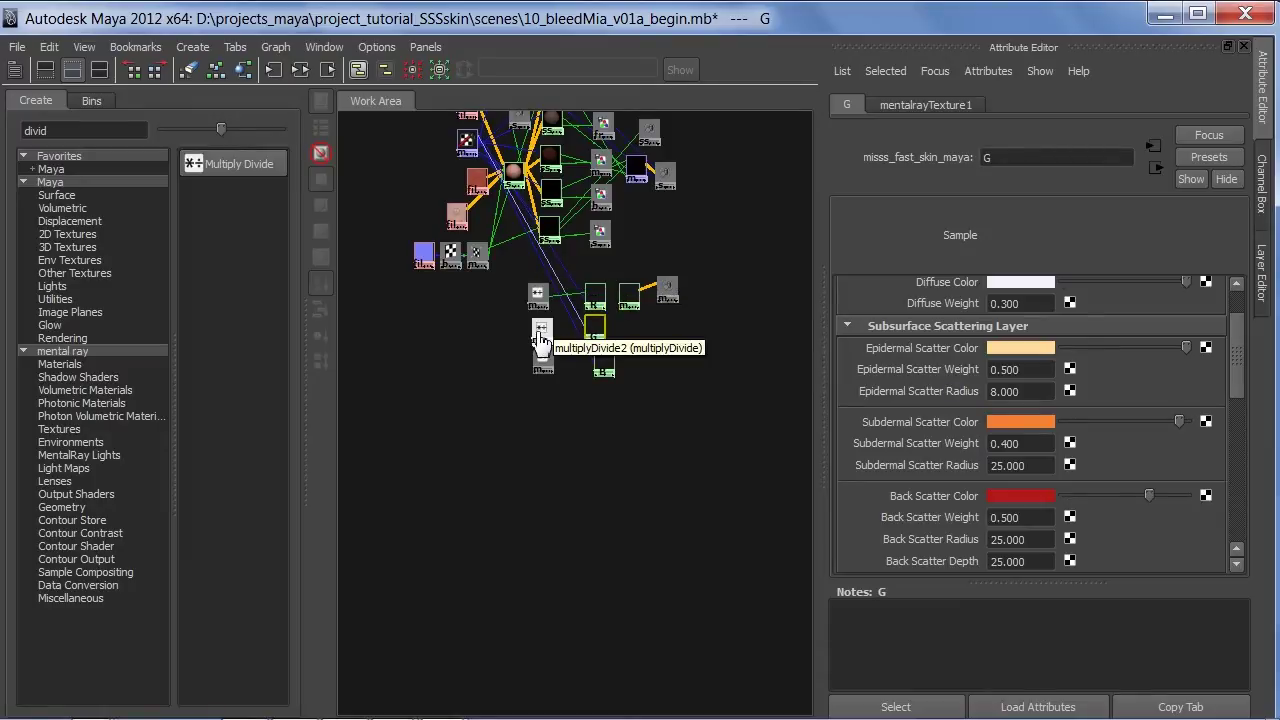
Connect multiplyDivide2 to G's Epidermal Scatter Color, breaking the mistaken Subdermal Scatter connection.
middle_click_drag(540, 340, 985, 428)
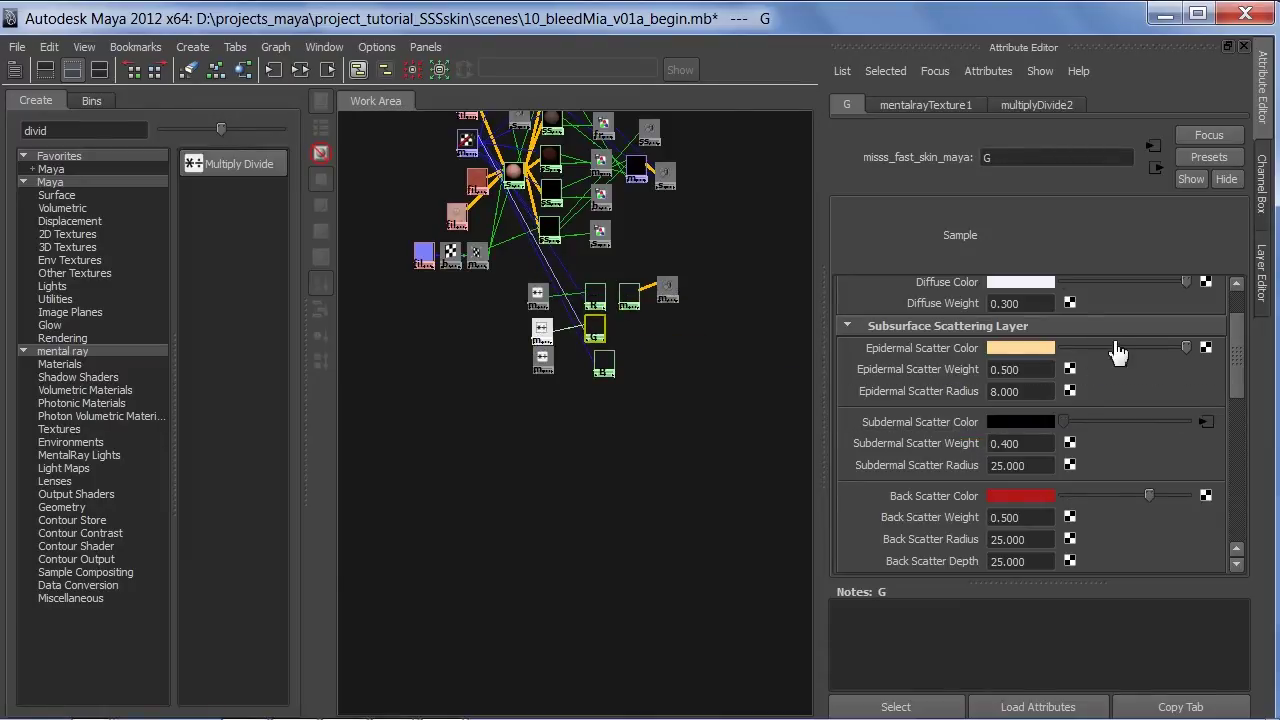
left_click_drag(1188, 350, 1020, 356)
right_click(950, 428)
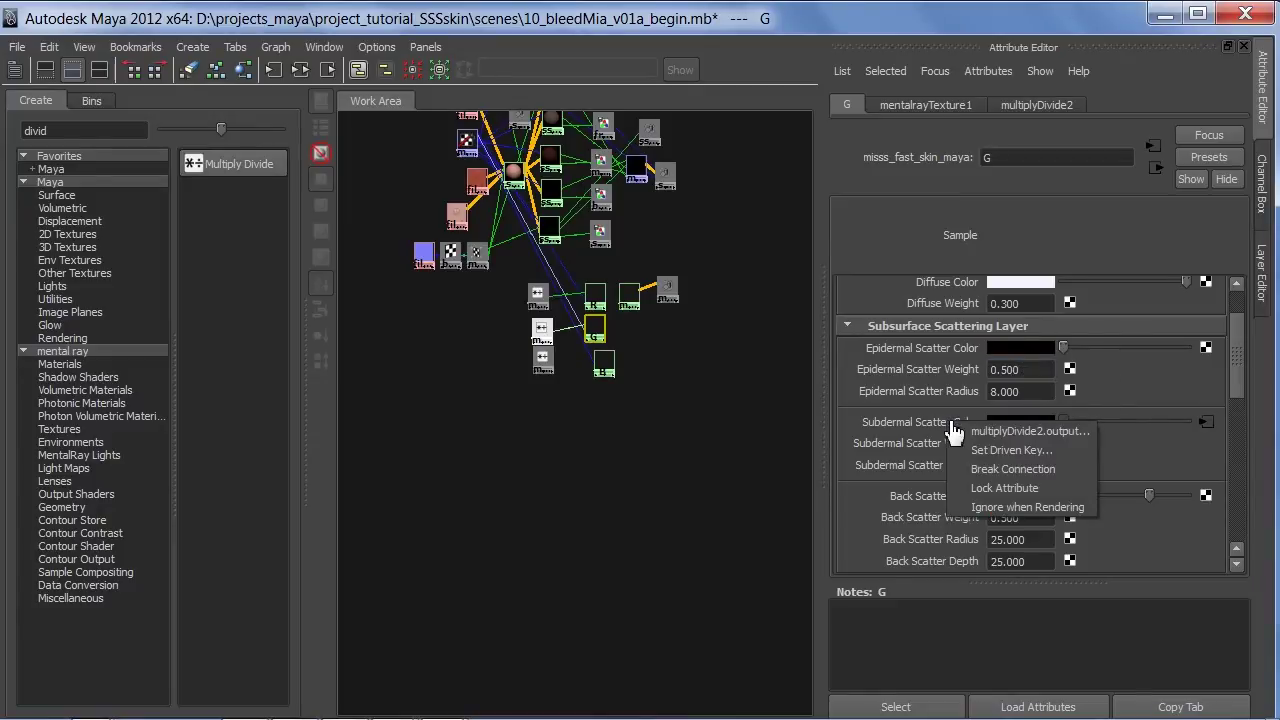
left_click(1013, 470)
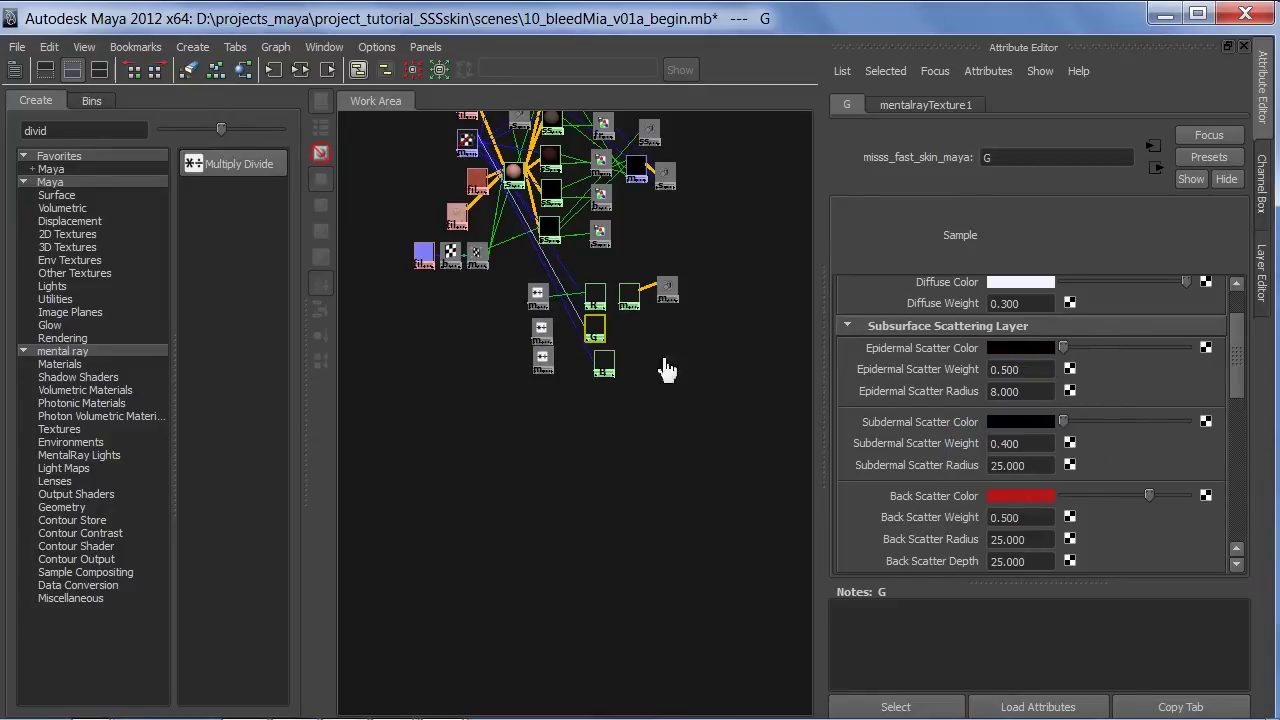
middle_click_drag(906, 350, 896, 354)
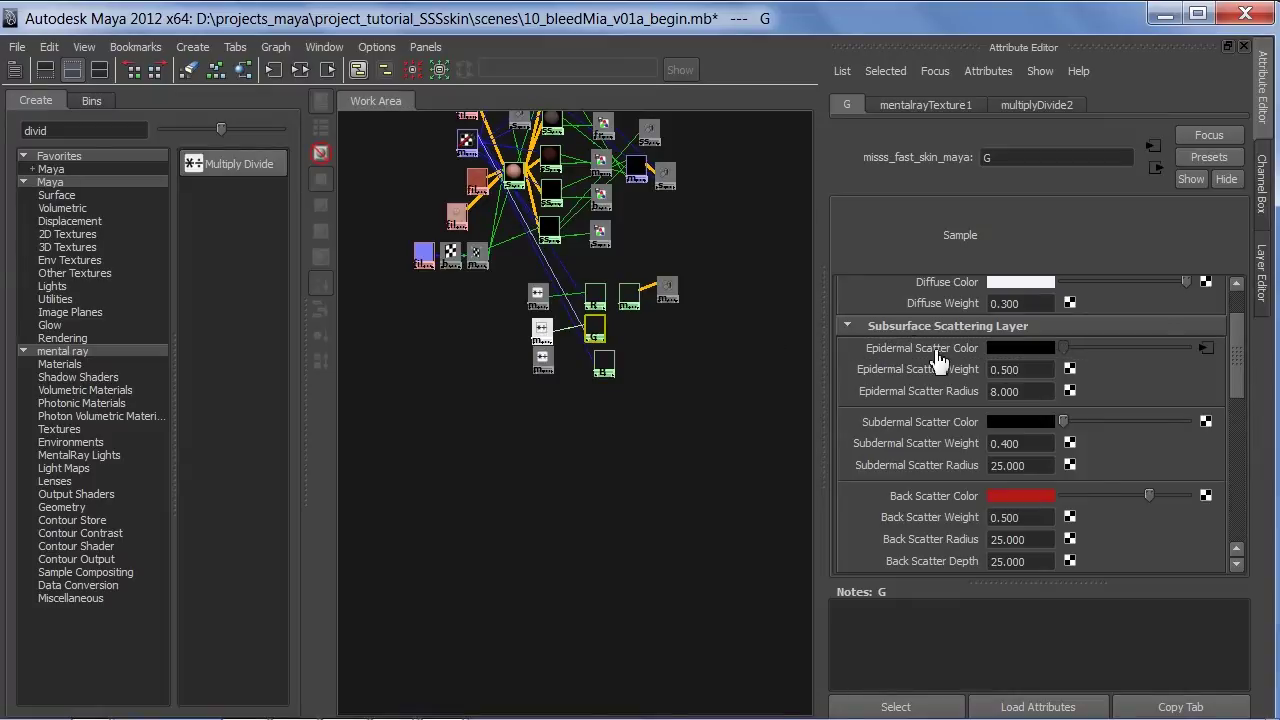
Turn G's back scatter and specular colours black, then B's secondary specular colour black.
left_click_drag(1150, 496, 1062, 496)
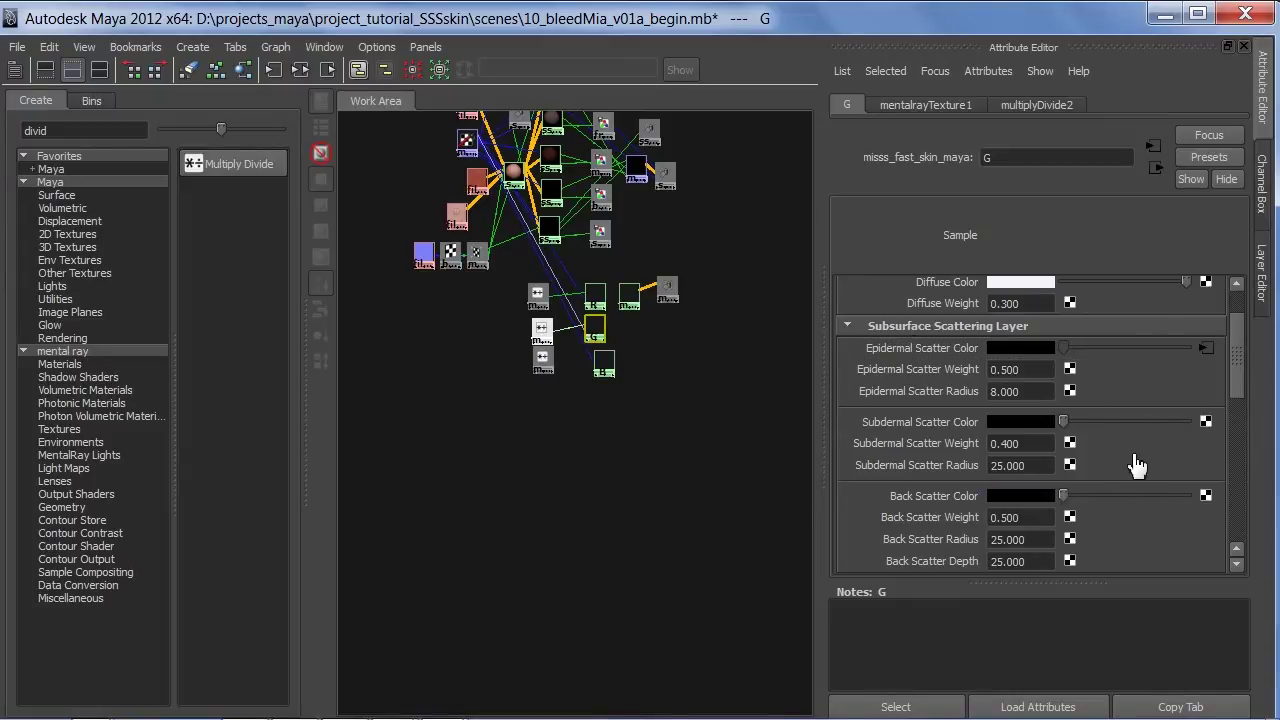
mouse_move(1237, 350)
left_mouse_down()
mouse_move(1236, 333)
mouse_move(1030, 350)
left_mouse_up()
left_click_drag(1246, 370, 1234, 457)
left_click_drag(1187, 404, 1005, 413)
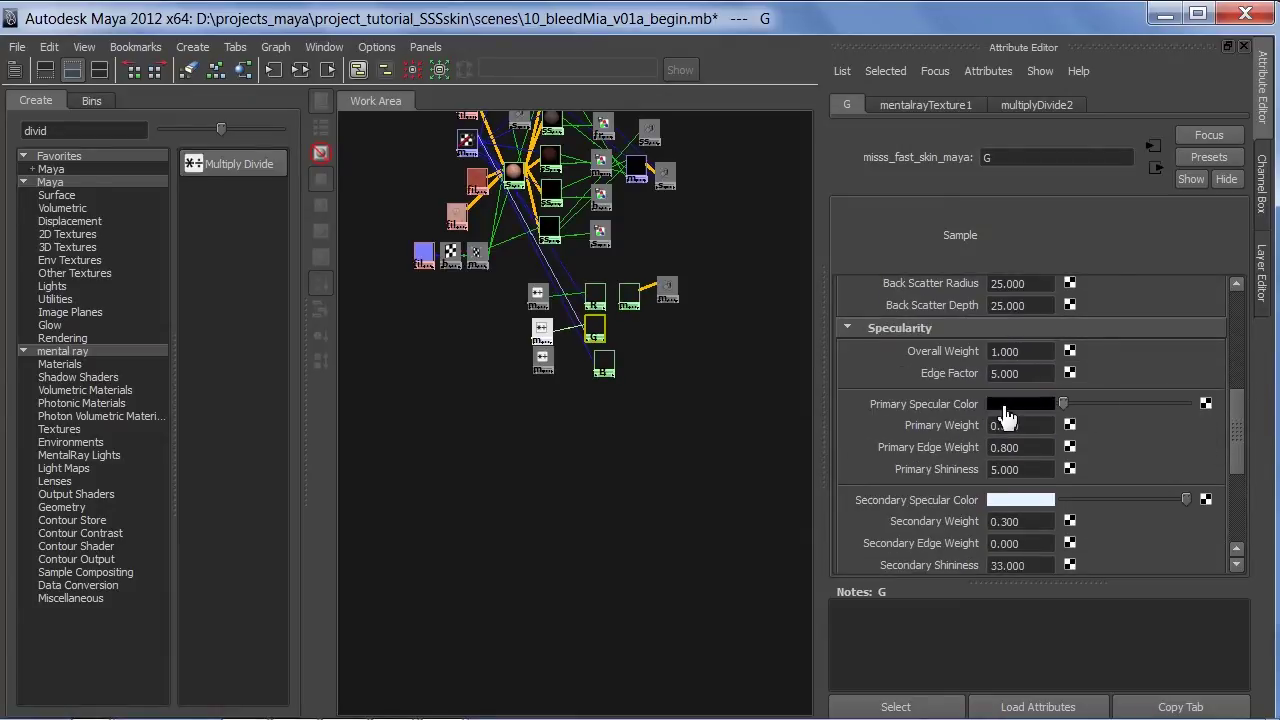
left_click_drag(1186, 499, 1052, 505)
left_click(605, 362)
left_click_drag(1186, 499, 1050, 512)
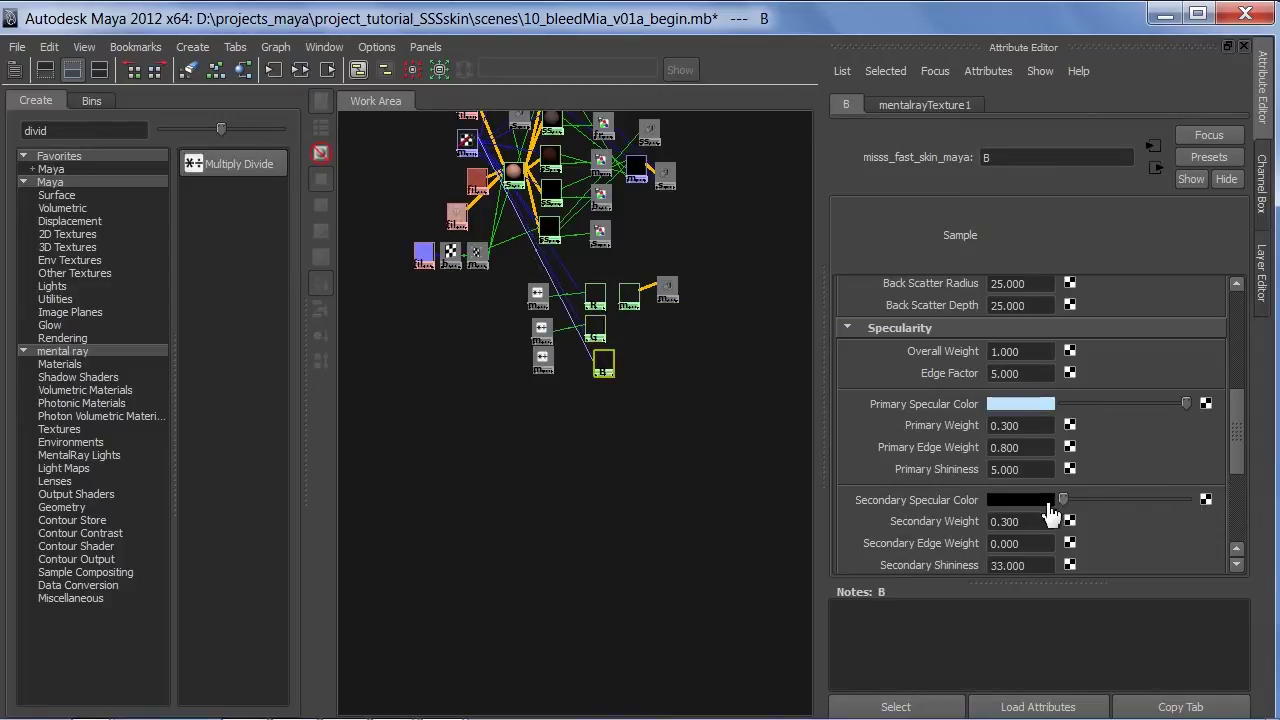
Turn the B layer's specular, back and subdermal scatter colours black.
left_click_drag(1186, 404, 1062, 410)
left_click_drag(1236, 437, 1238, 385)
left_click_drag(1149, 436, 1063, 438)
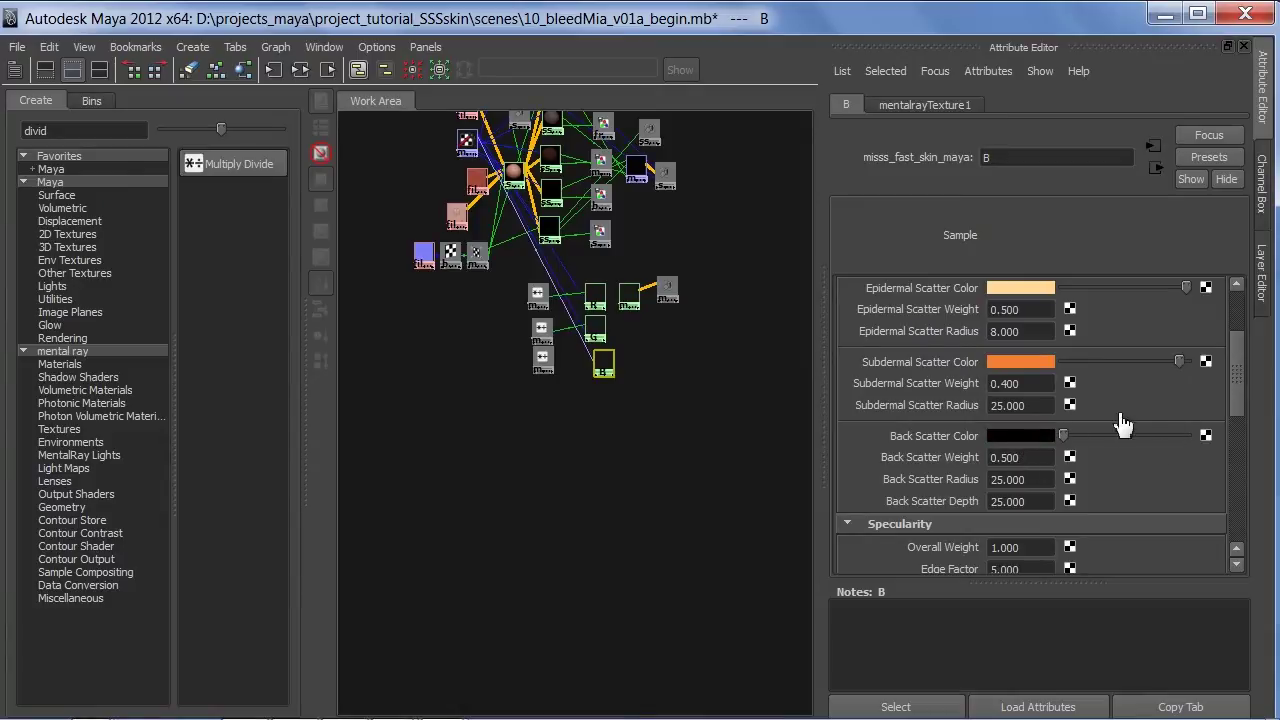
left_click_drag(1180, 362, 1060, 370)
Feed multiplyDivide3 into B's Epidermal Scatter Color, blacken its diffuse colour, and select multiplyDivide3.
mouse_move(541, 360)
middle_mouse_down()
mouse_move(826, 330)
mouse_move(890, 298)
middle_mouse_up()
mouse_move(1245, 400)
left_mouse_down()
mouse_move(1255, 345)
mouse_move(1055, 358)
left_mouse_up()
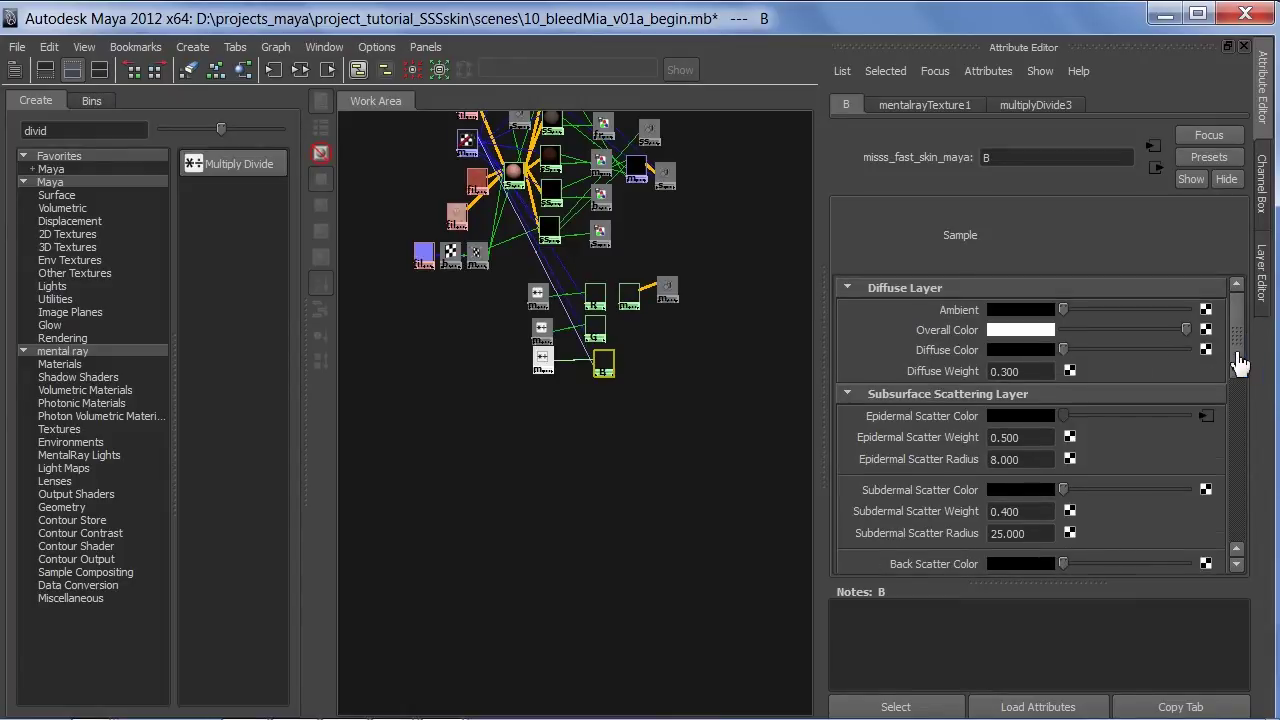
left_click_drag(1238, 358, 1220, 548)
scroll(1150, 414, "up", 10)
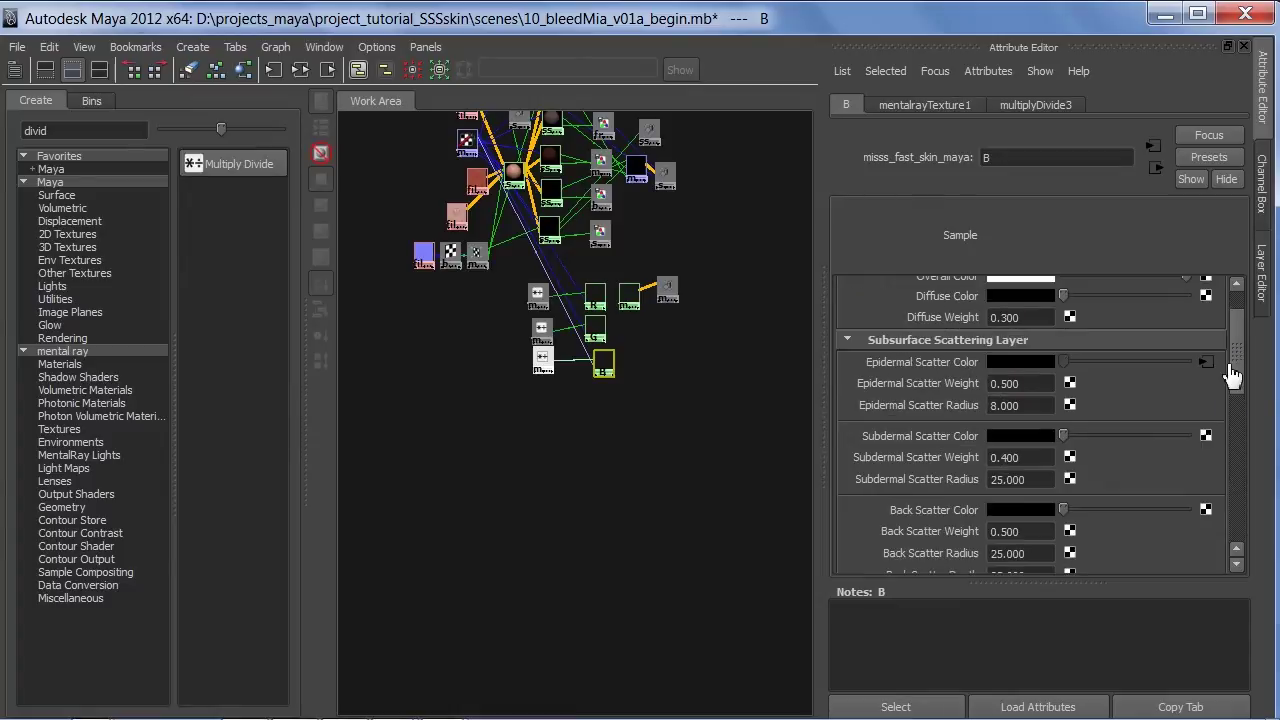
left_click(542, 375)
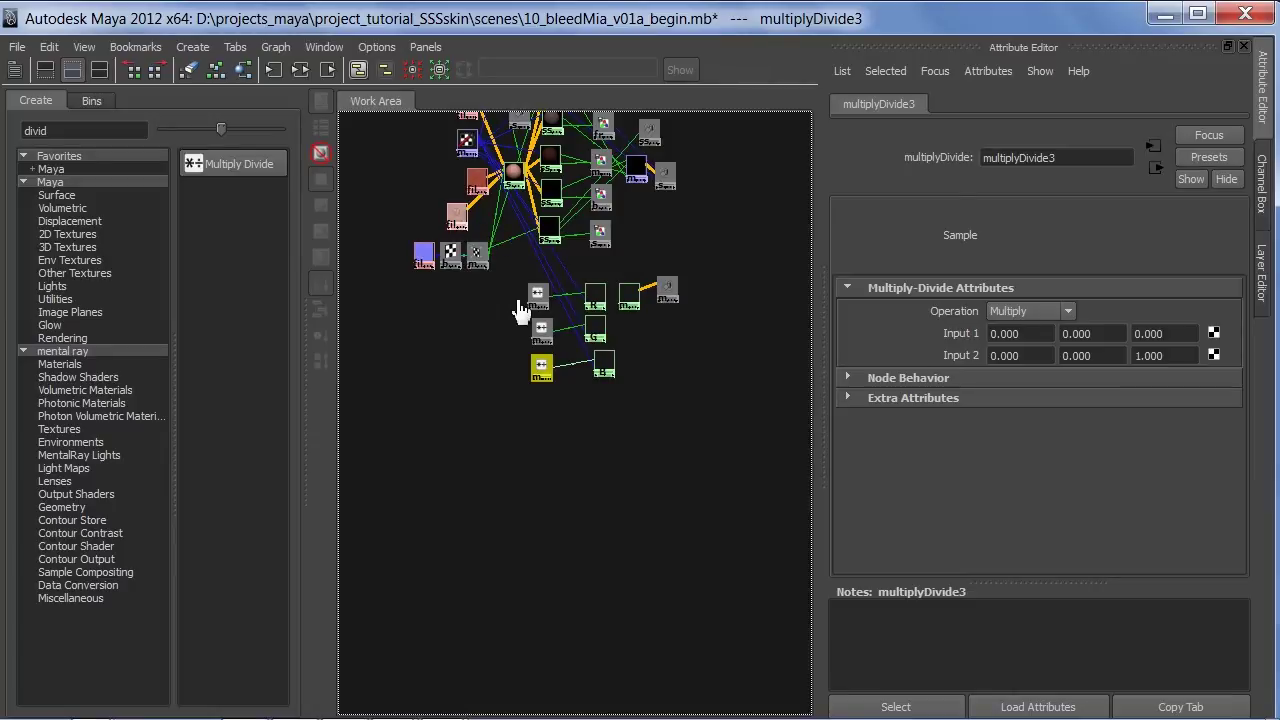
Connect file6's outColor to input1 of multiplyDivide3 and multiplyDivide2.
middle_click_drag(722, 323, 957, 340)
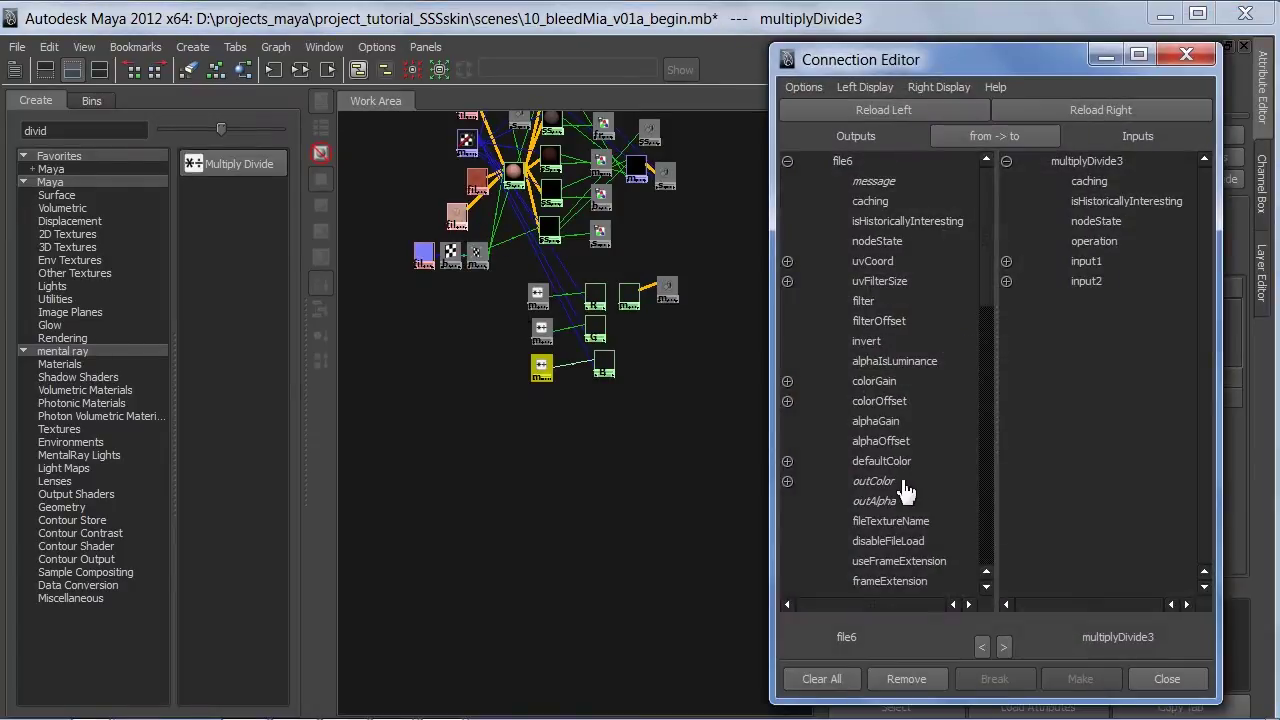
left_click(900, 484)
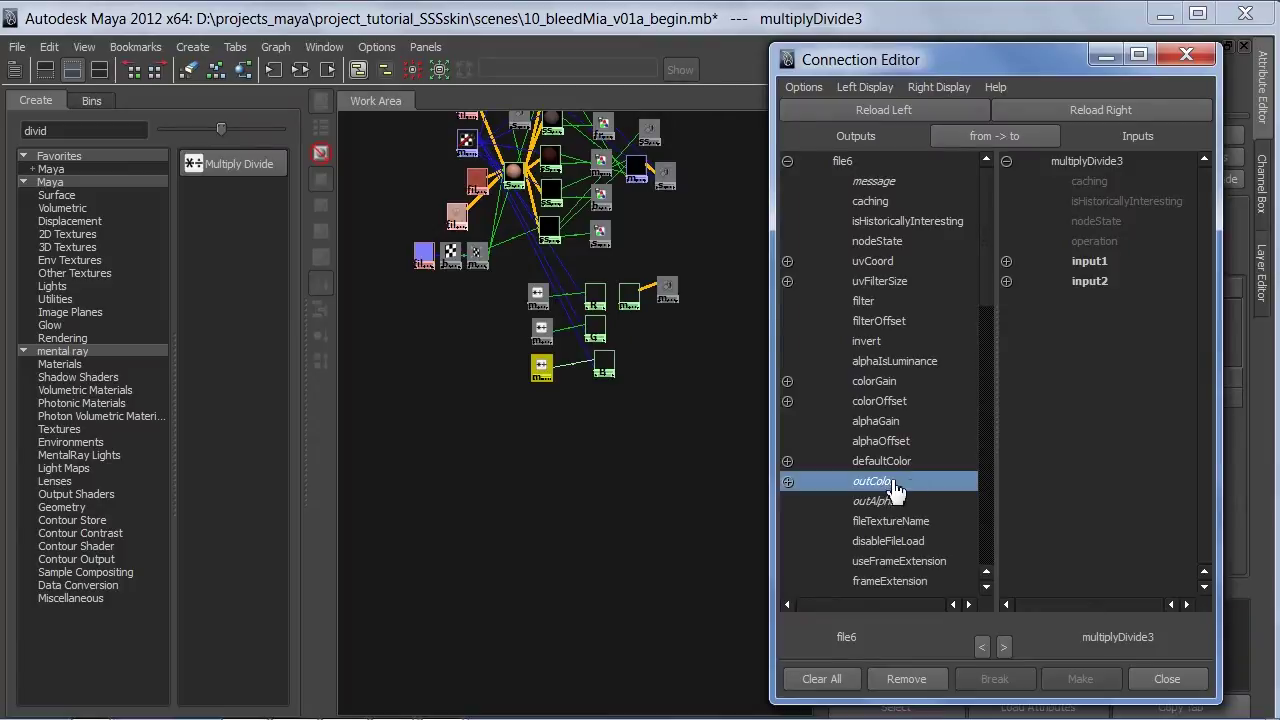
left_click(1115, 272)
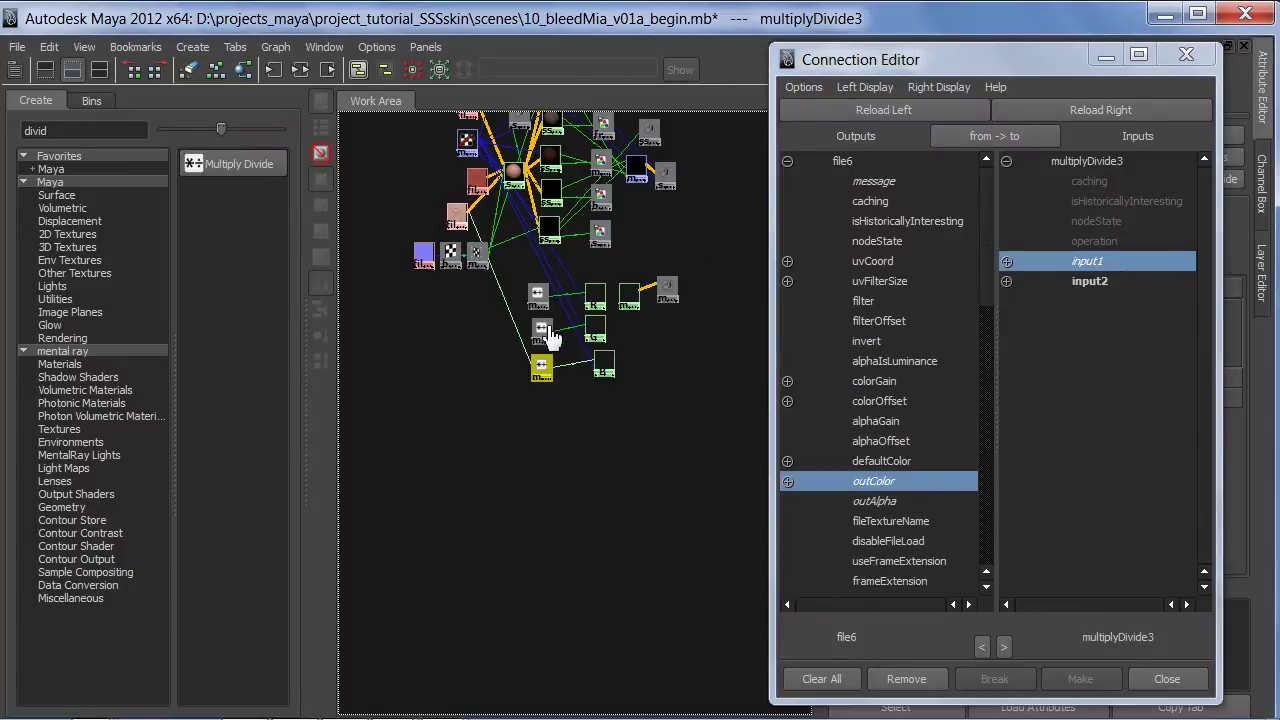
middle_click_drag(552, 338, 550, 342)
left_click(596, 414)
left_click(856, 482)
left_click(1090, 263)
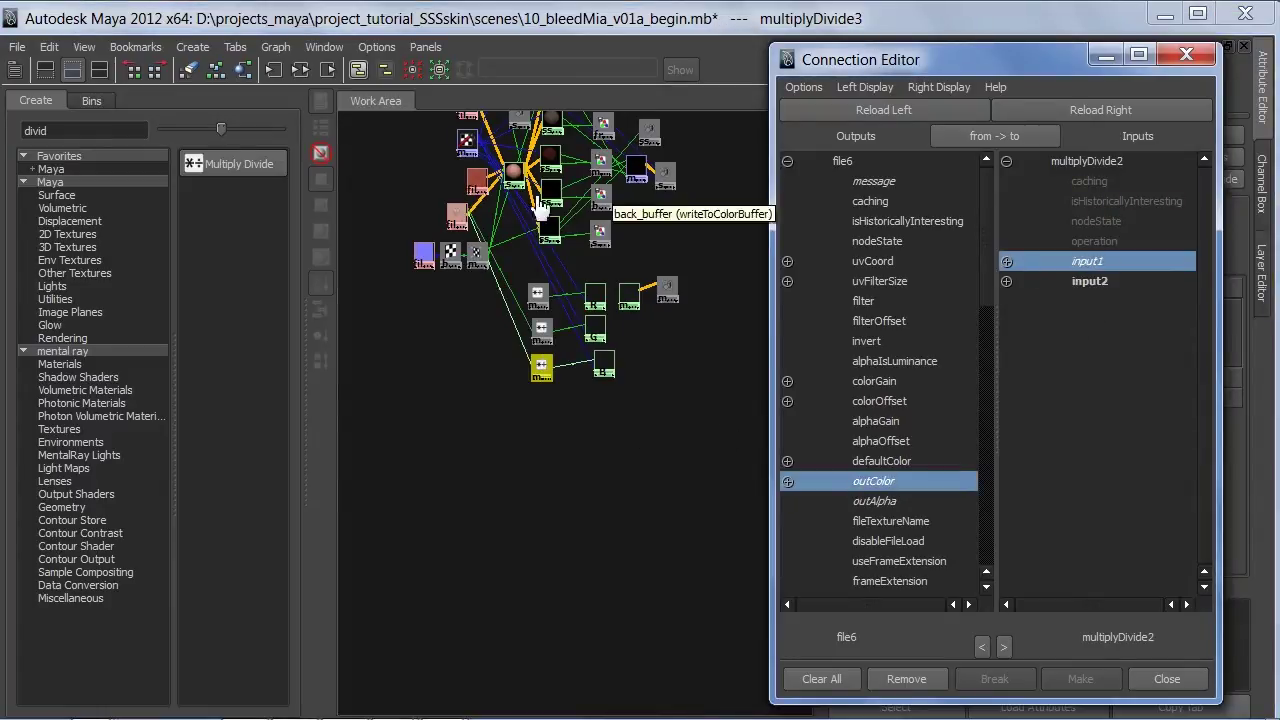
Connect file6's outColor to multiplyDivide1's input1 and bring up the R layer's settings.
middle_click_drag(538, 302, 560, 300)
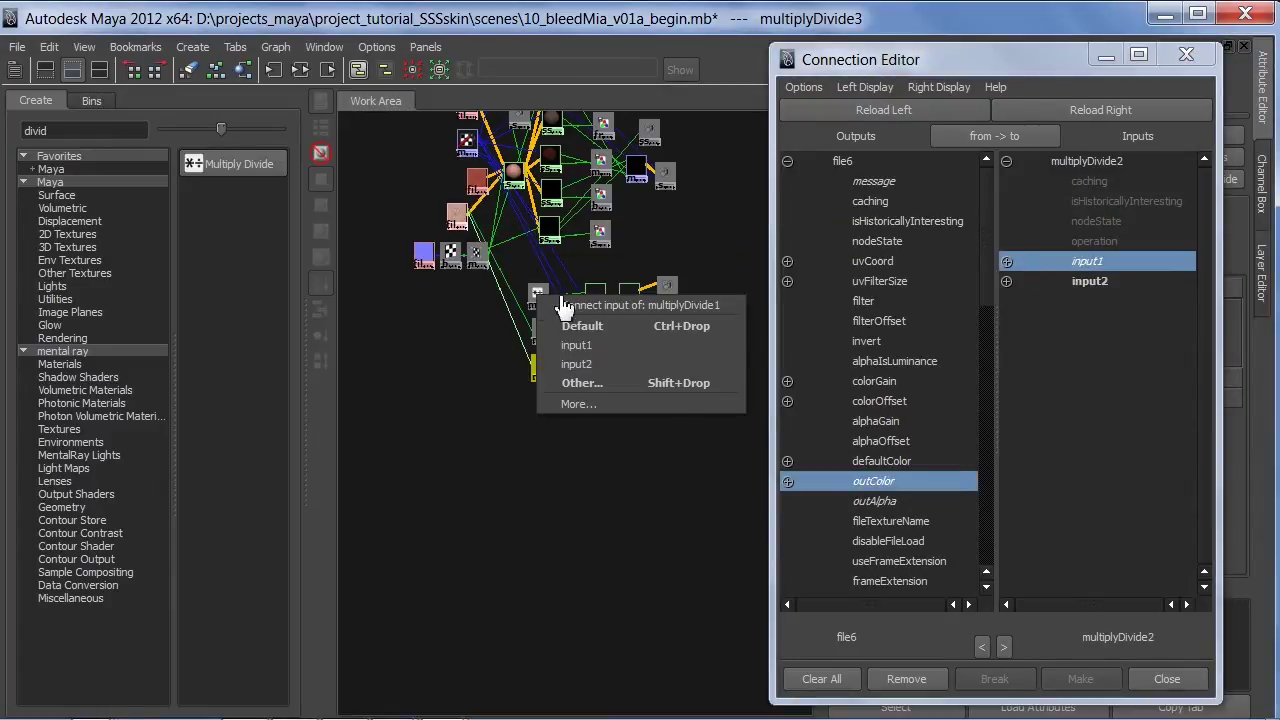
left_click(600, 381)
left_click(872, 481)
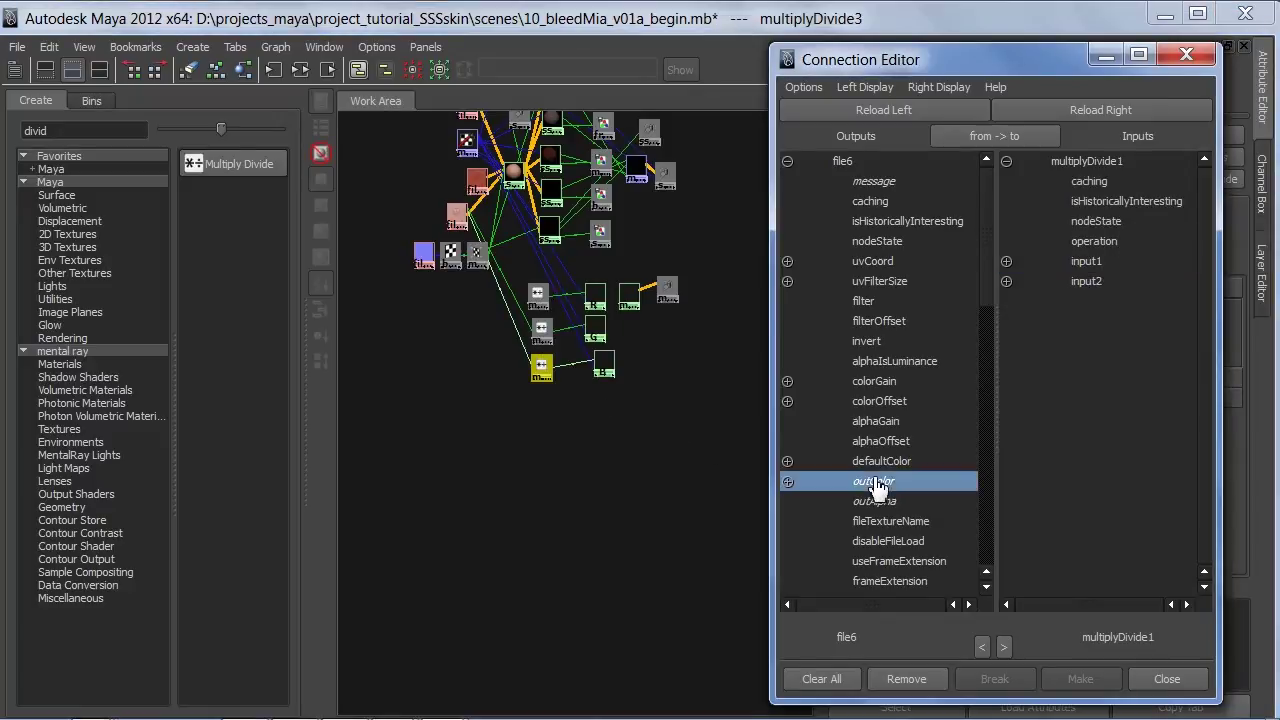
left_click(1089, 261)
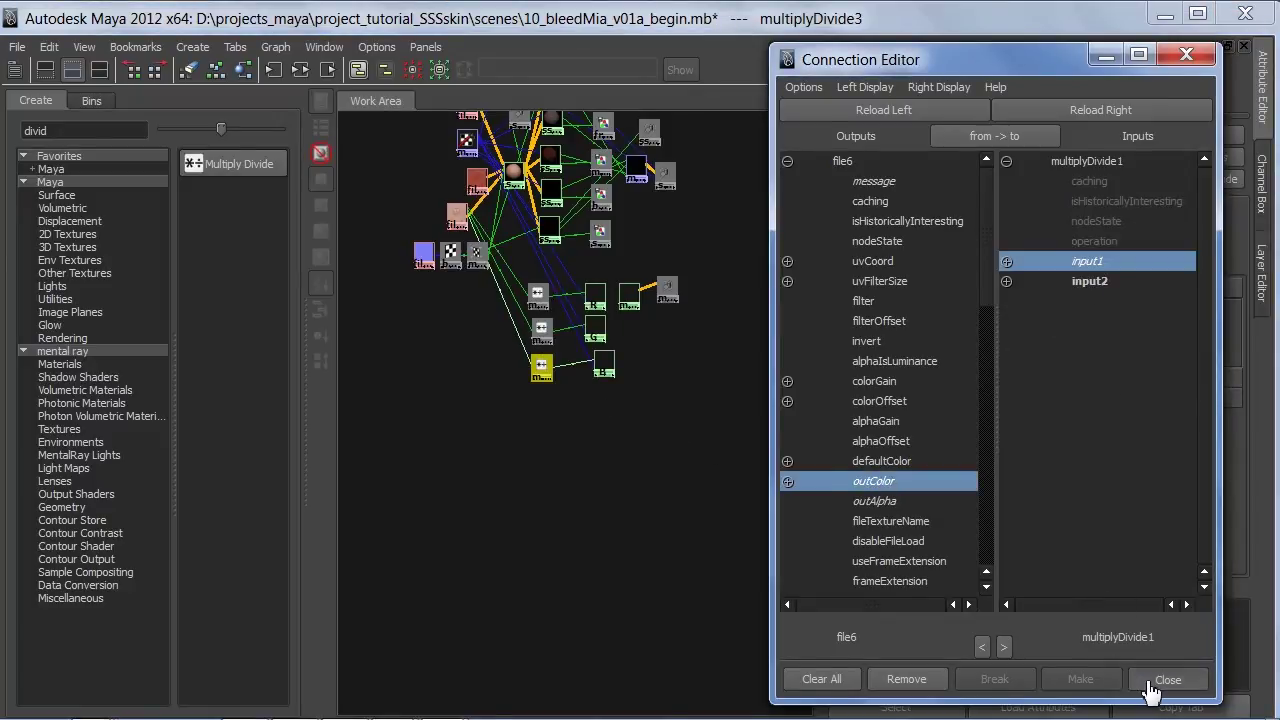
left_click(1166, 679)
left_click(600, 300)
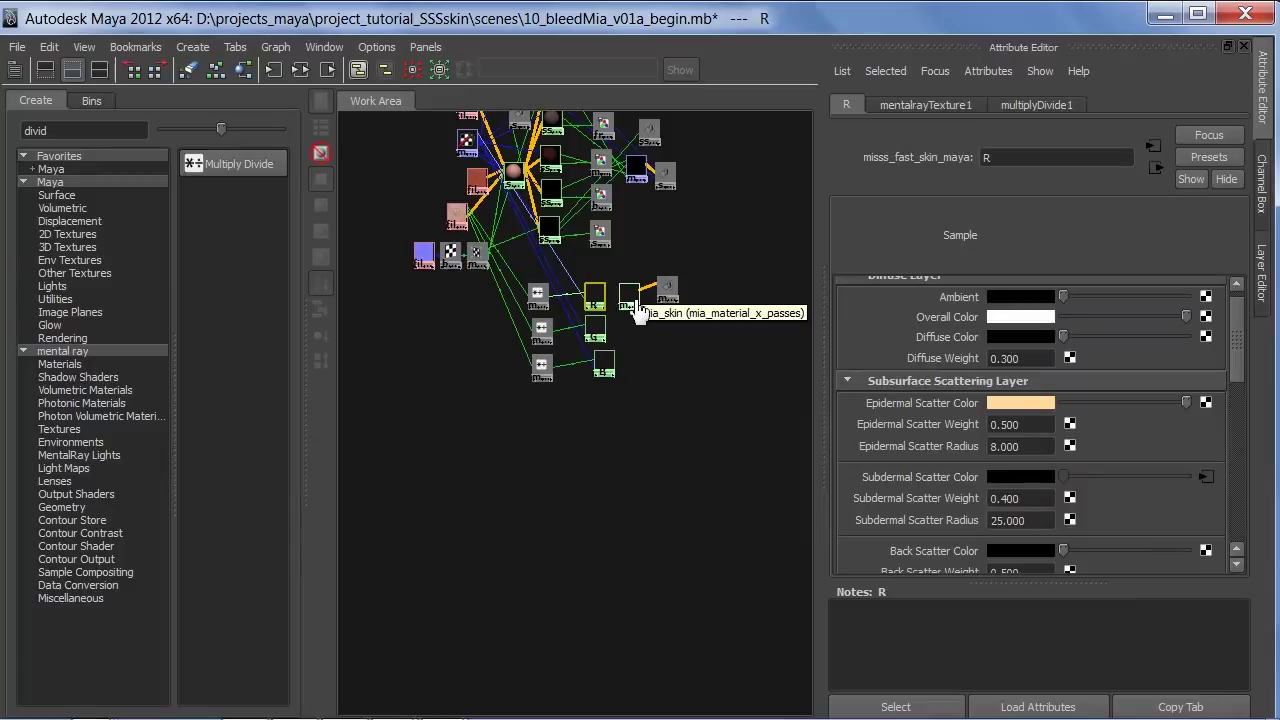
Add a mib_color_mix node from the Hypershade and place it beside the skin layers.
left_click_drag(613, 372, 596, 376)
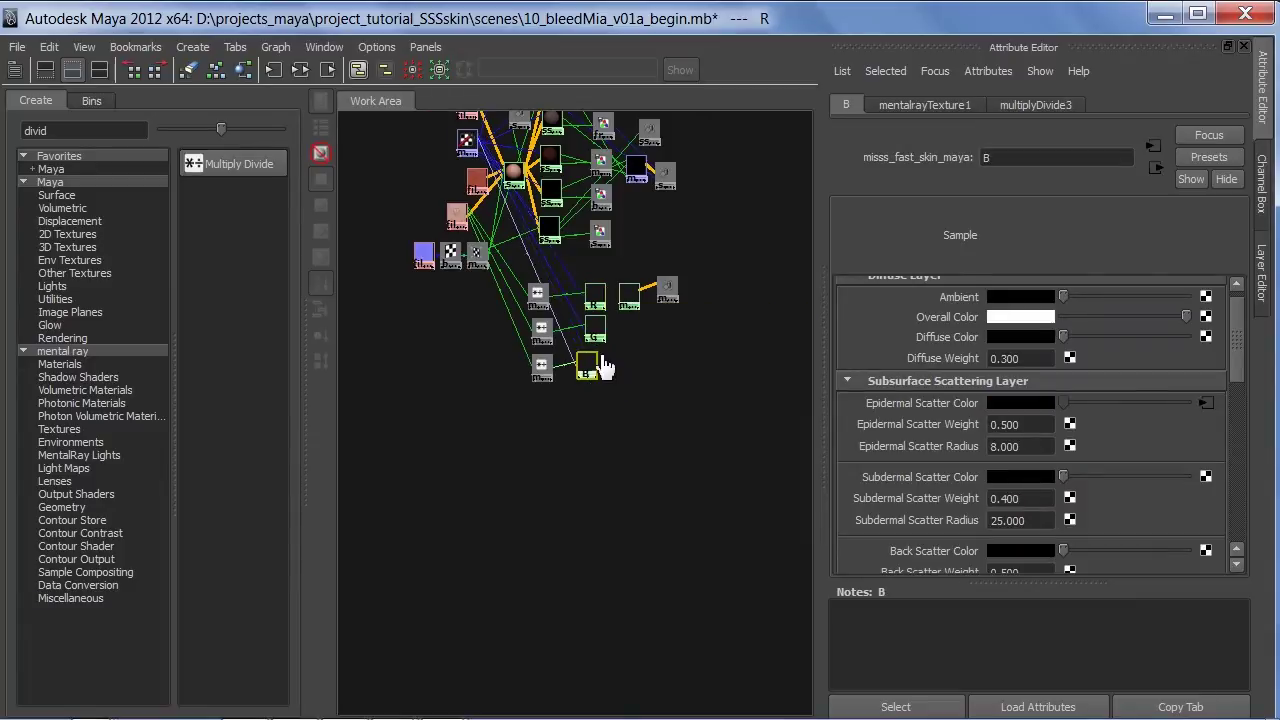
left_click(597, 328)
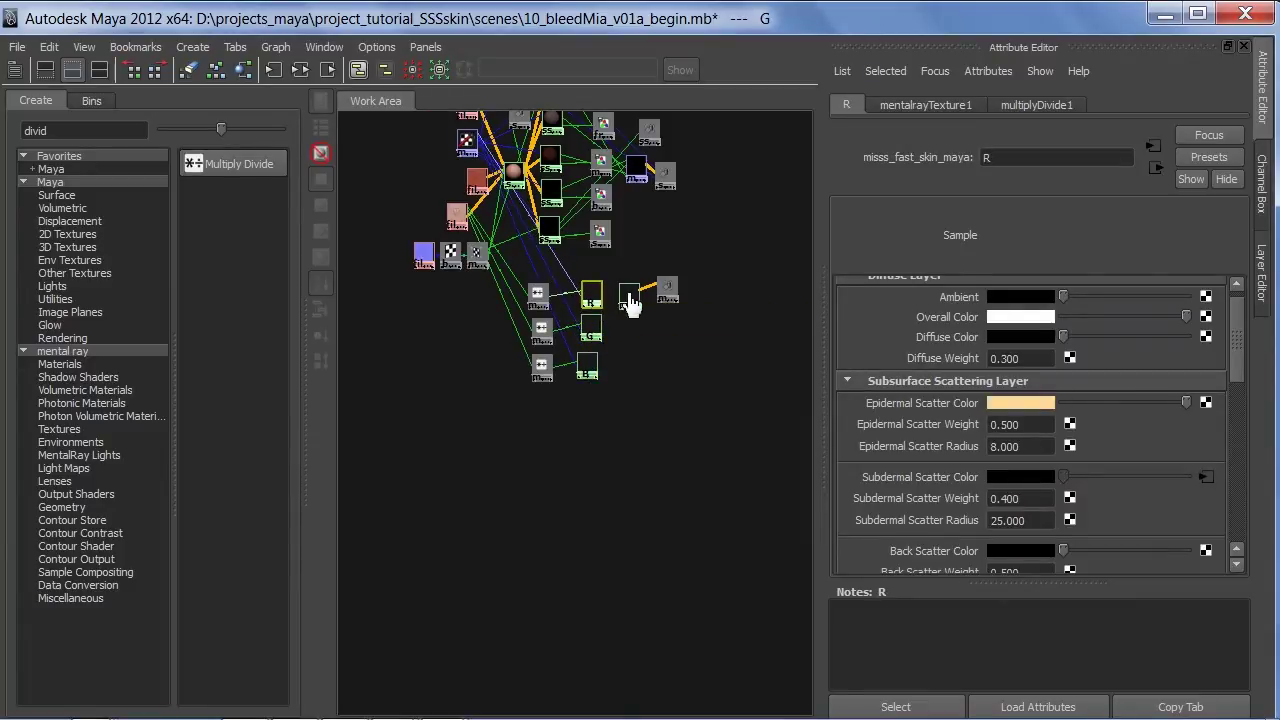
left_click(628, 300)
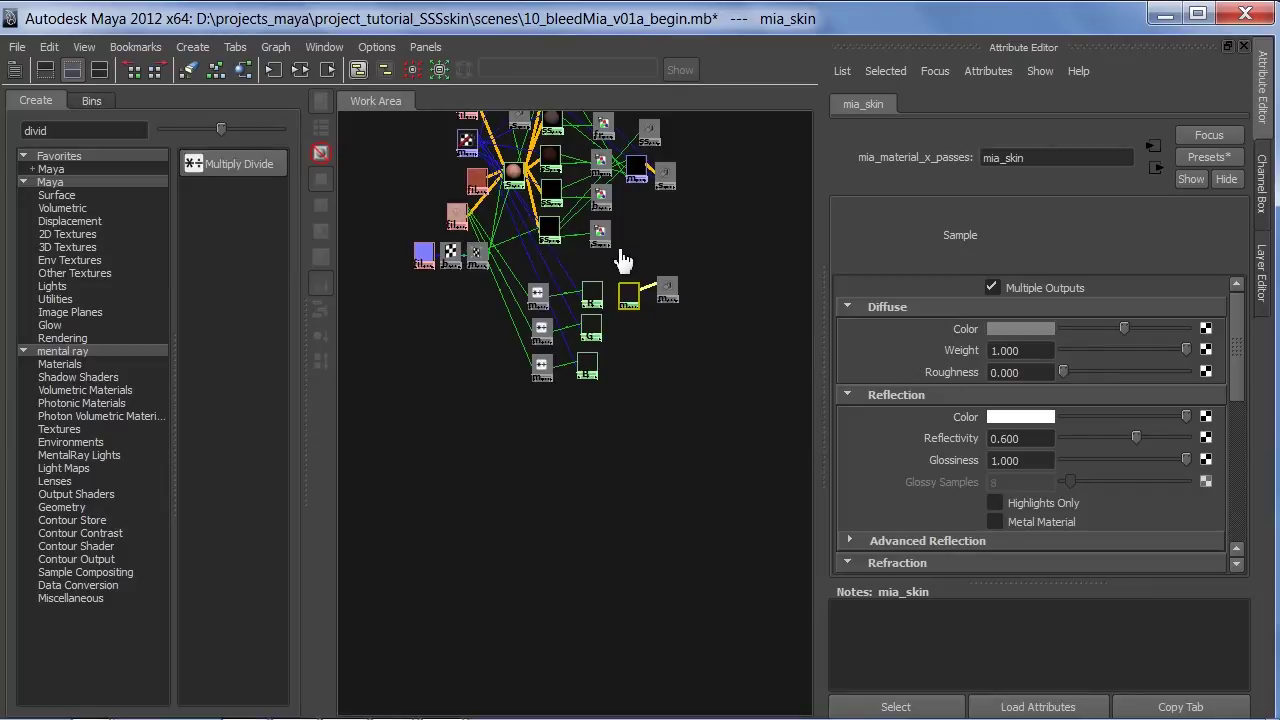
left_click_drag(615, 278, 711, 326)
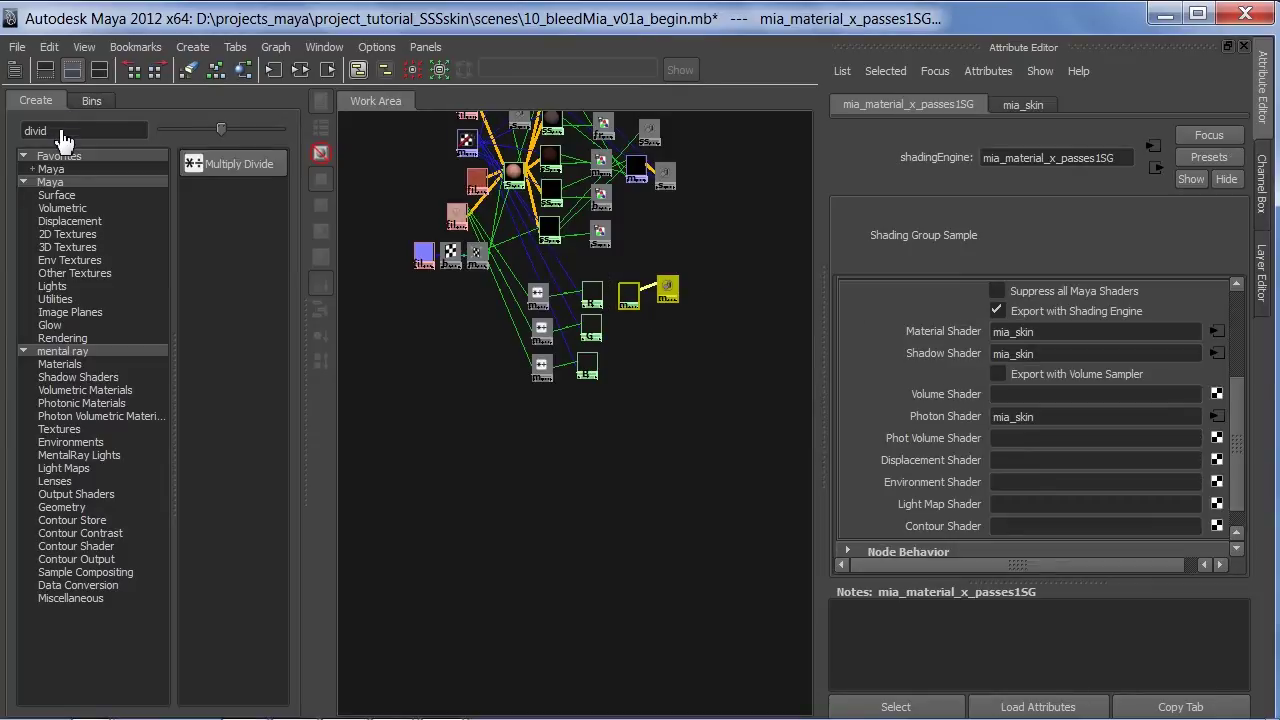
double_click(59, 131)
type("mix")
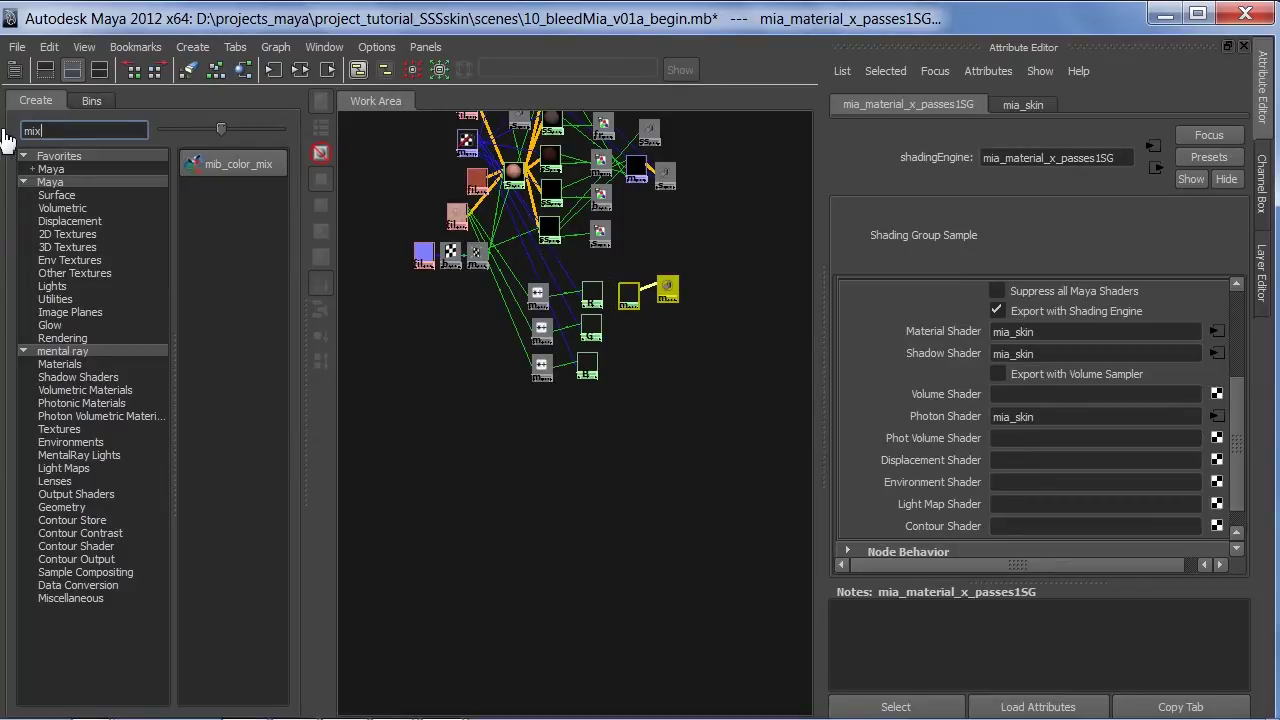
left_click(258, 165)
left_click_drag(348, 298, 641, 336)
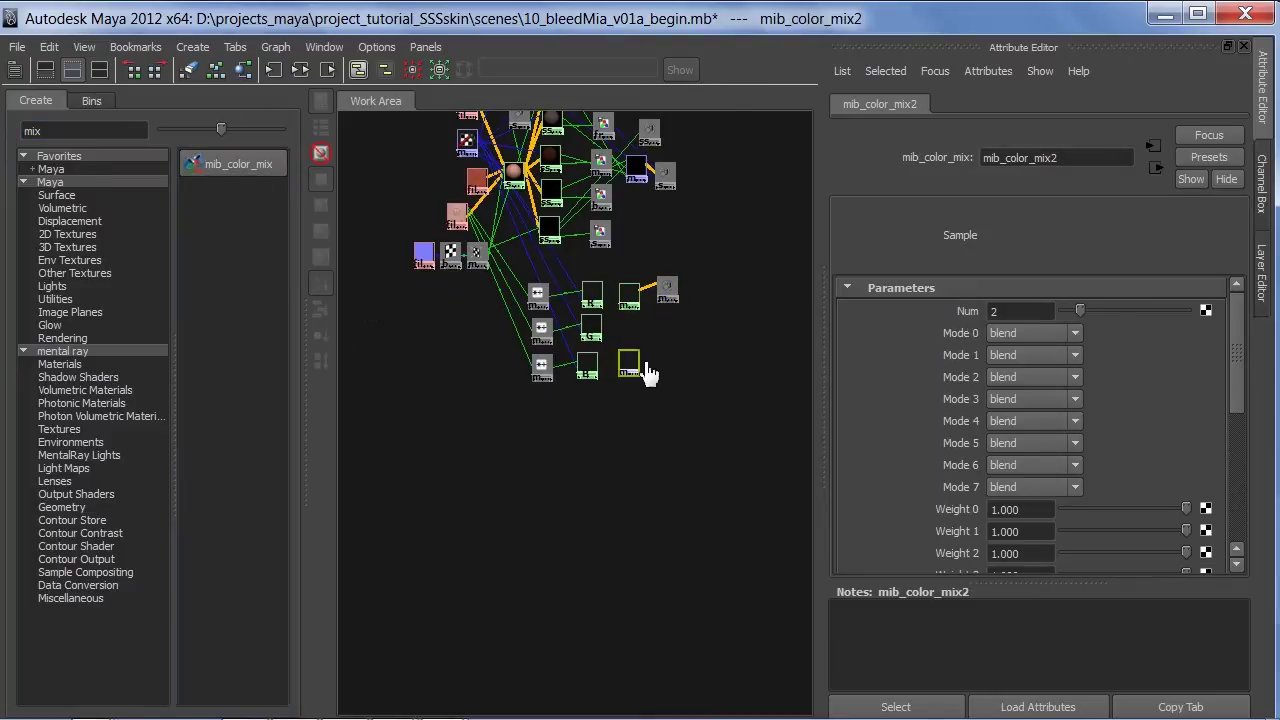
Set the mix to 3 colours and feed R, G and B into Color 0, 1 and 2.
double_click(990, 313)
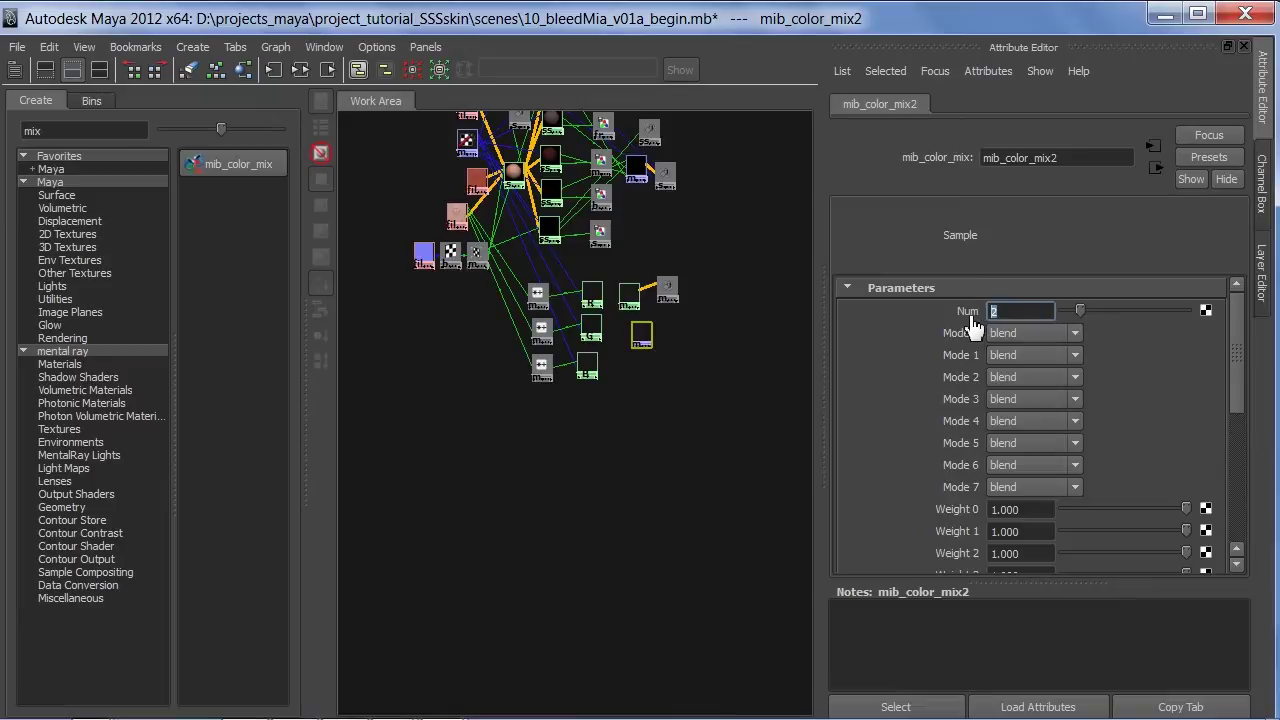
type("3")
key("Tab")
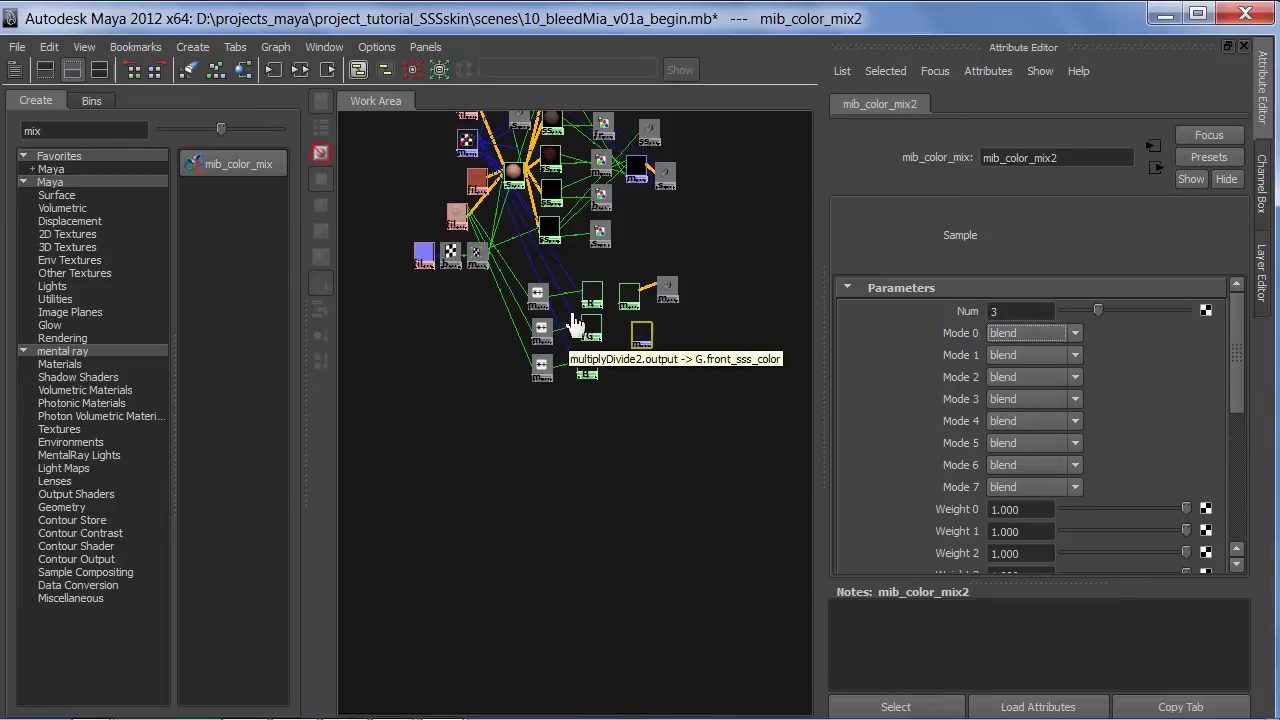
left_click_drag(1240, 392, 1262, 504)
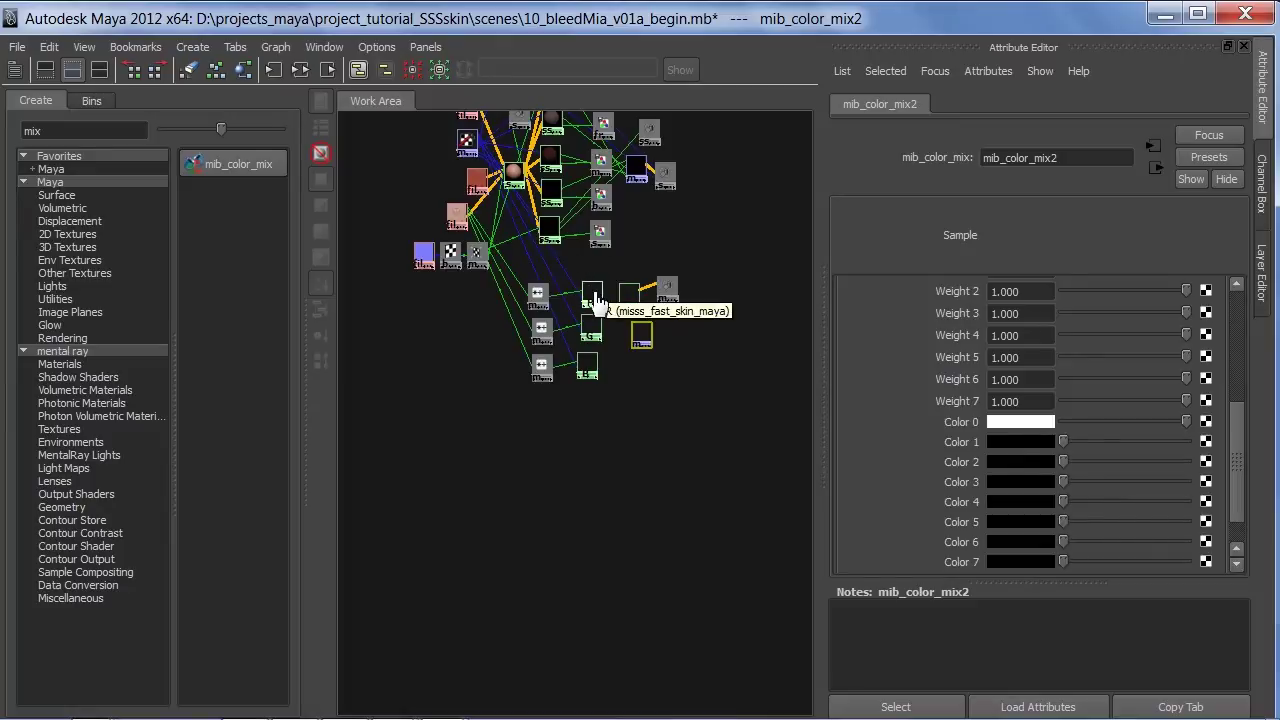
left_click(963, 424)
middle_click_drag(963, 424, 965, 424)
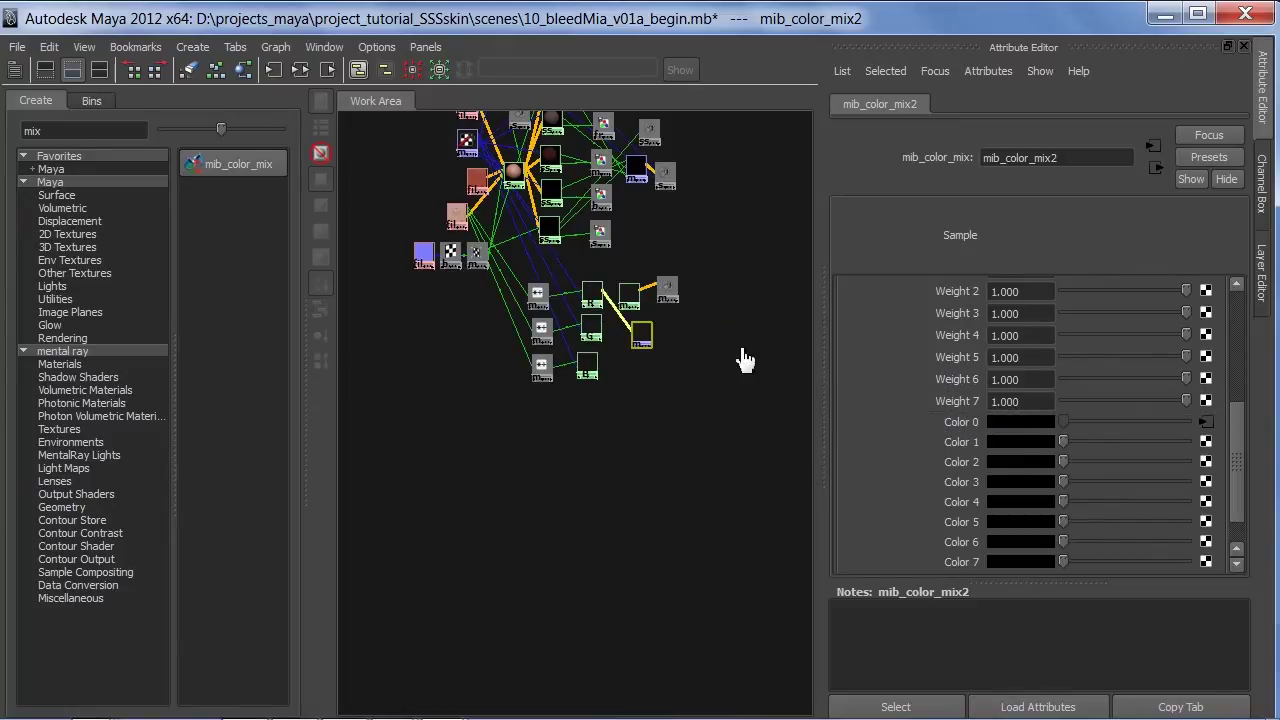
middle_click_drag(675, 370, 963, 449)
middle_click_drag(586, 383, 970, 465)
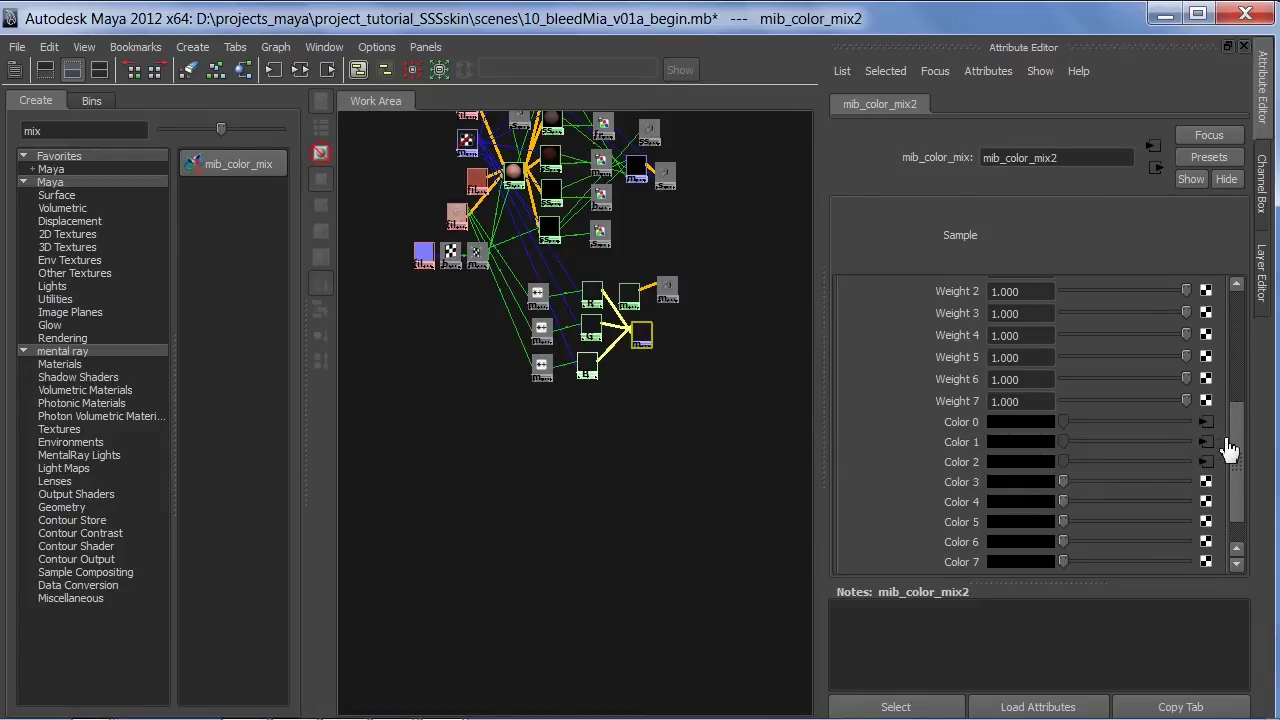
left_click_drag(1237, 443, 1216, 297)
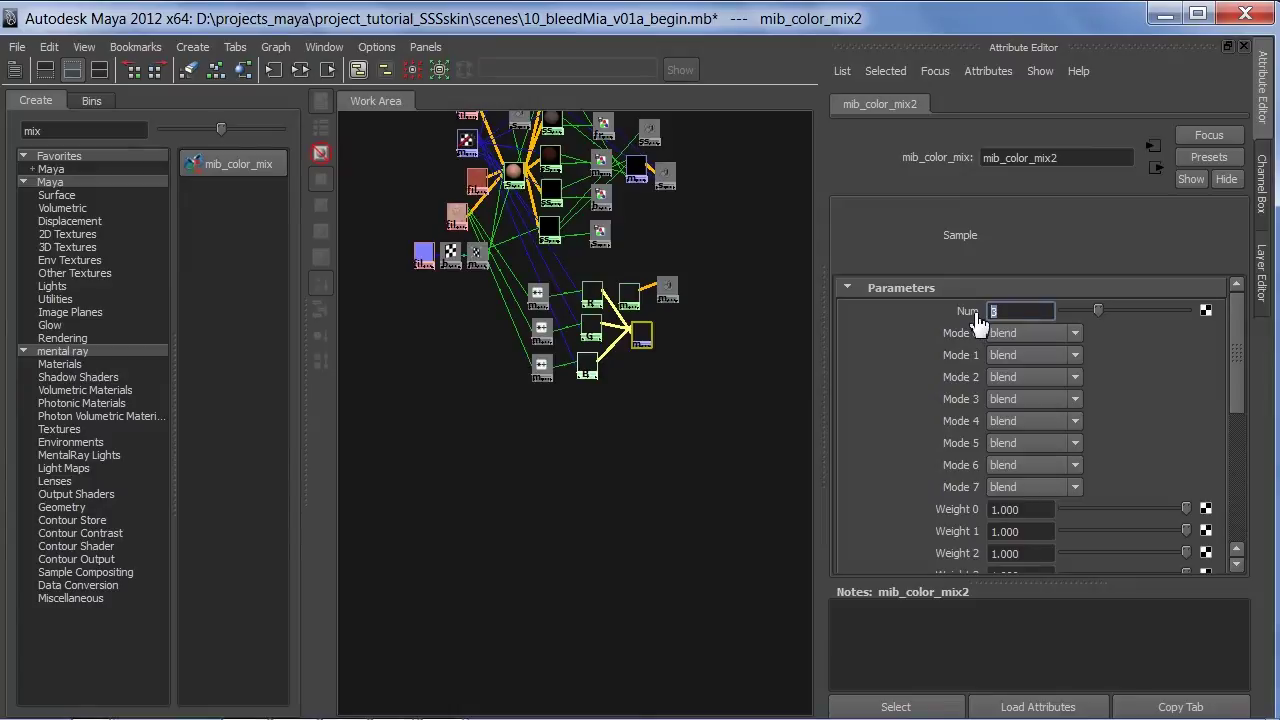
Set Mode 0, Mode 1 and Mode 2 of the colour mix to add.
left_click(1003, 336)
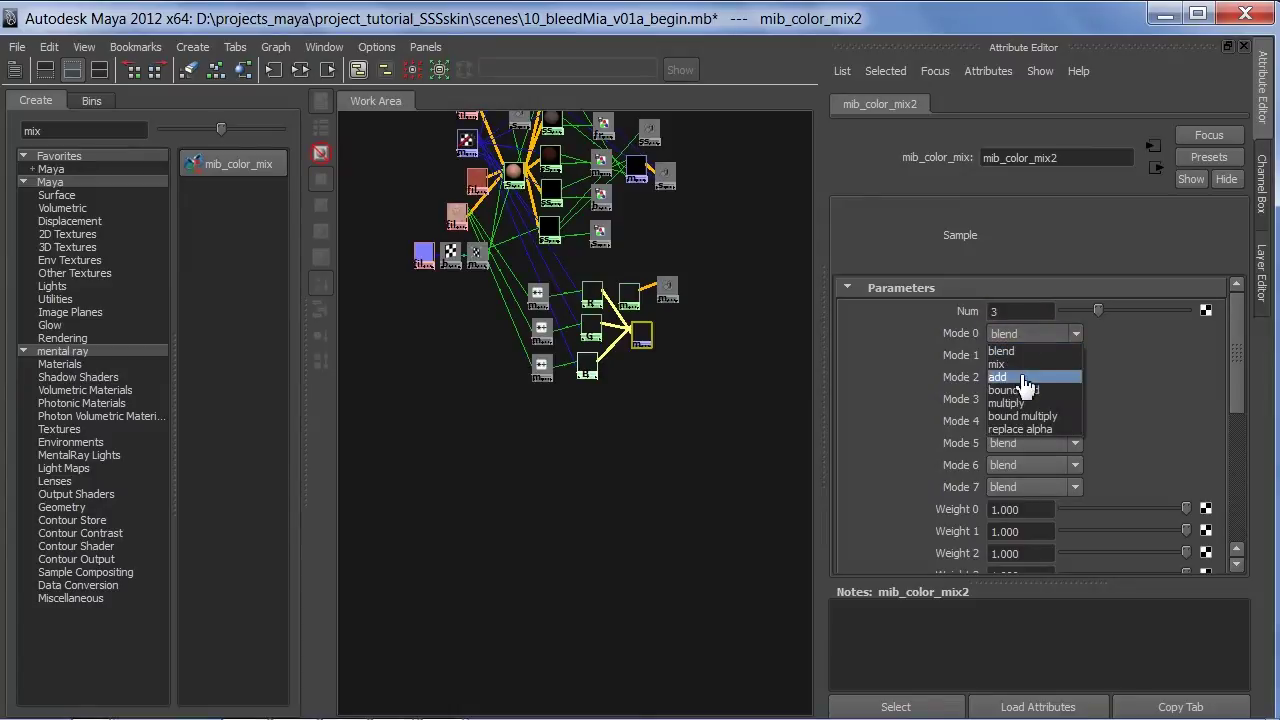
left_click(1023, 379)
left_click(1026, 358)
left_click(1018, 399)
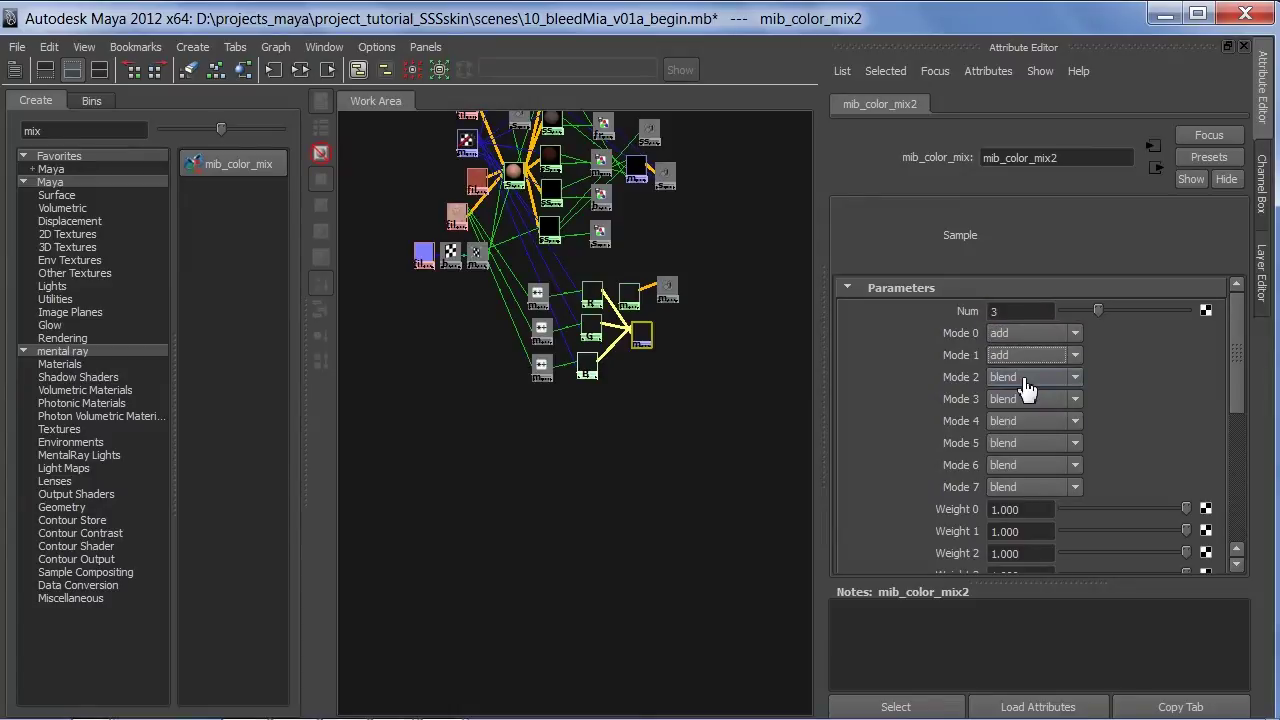
left_click(1026, 388)
left_click(1022, 423)
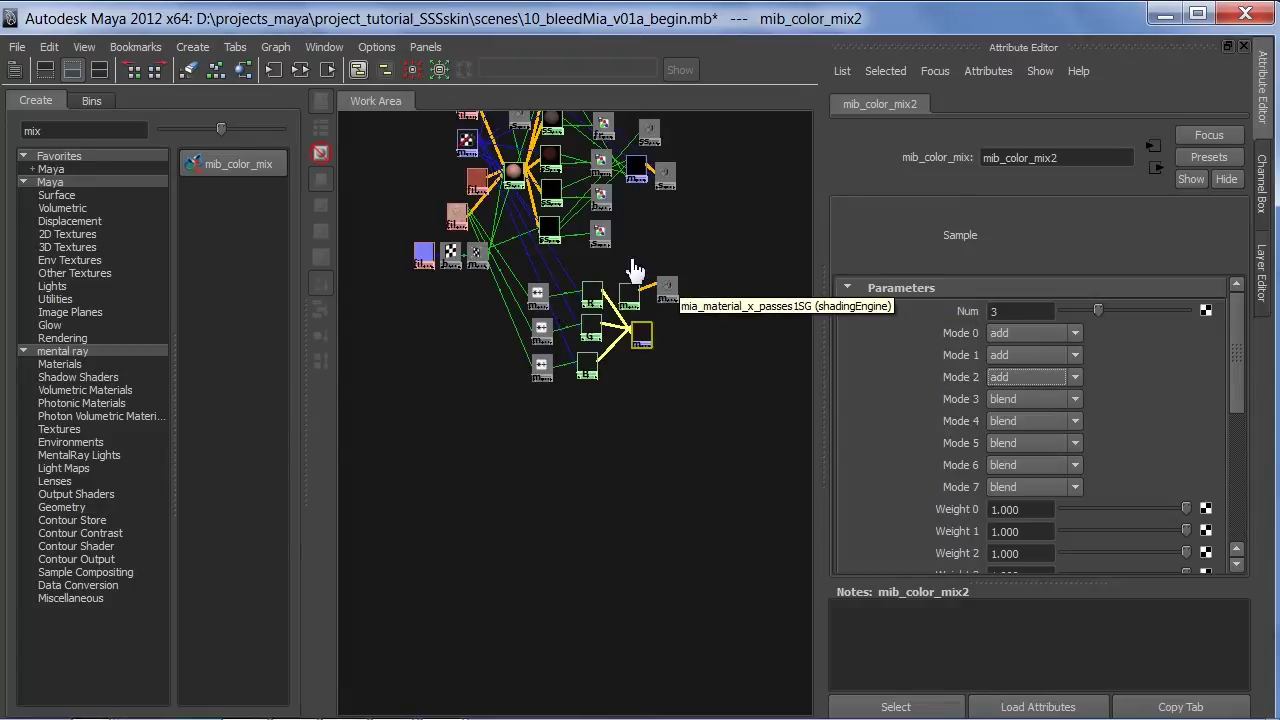
Plug mib_color_mix2 into the mia_skin material's Additional Color under Advanced.
left_click_drag(667, 290, 730, 296)
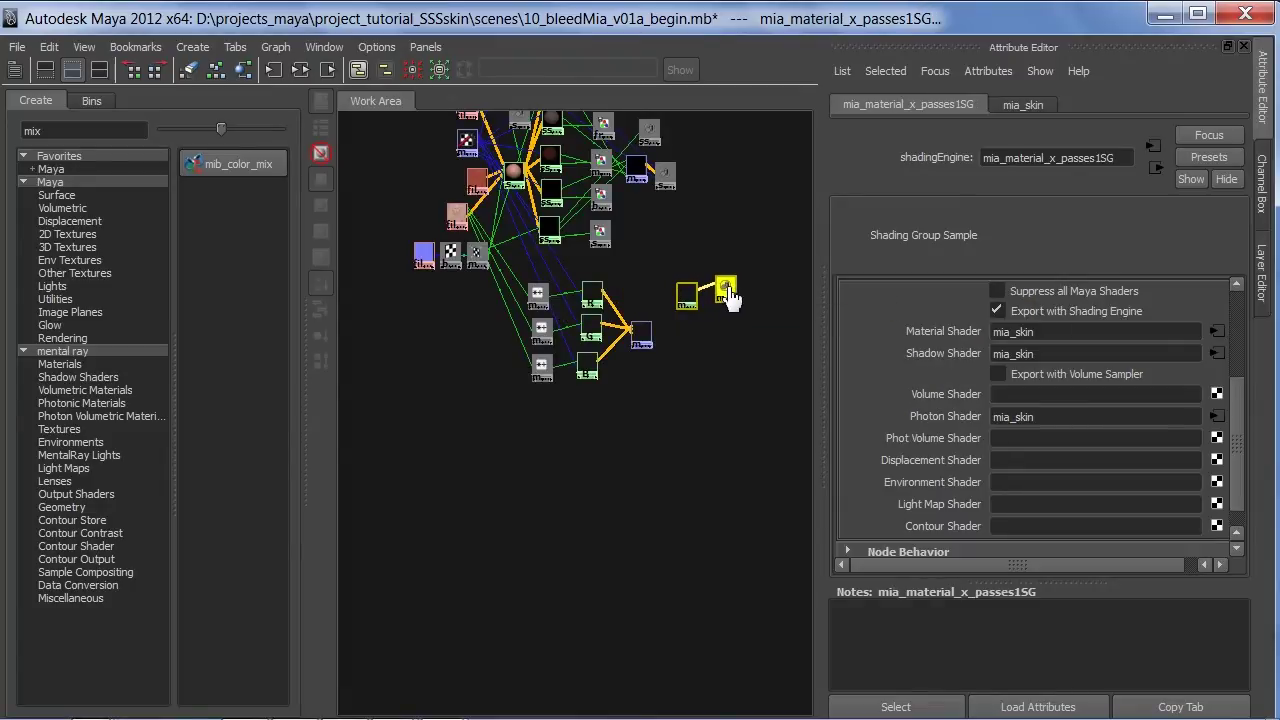
left_click_drag(640, 338, 651, 330)
left_click(697, 313)
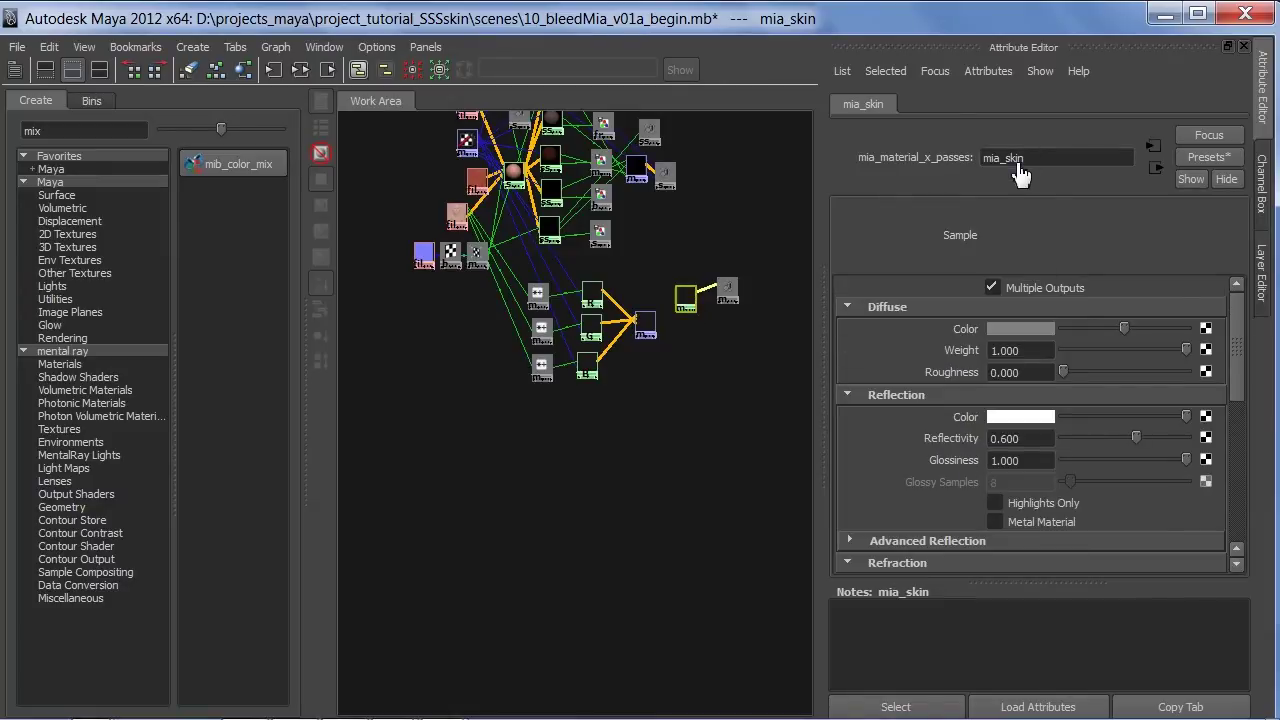
left_click_drag(1240, 352, 1236, 526)
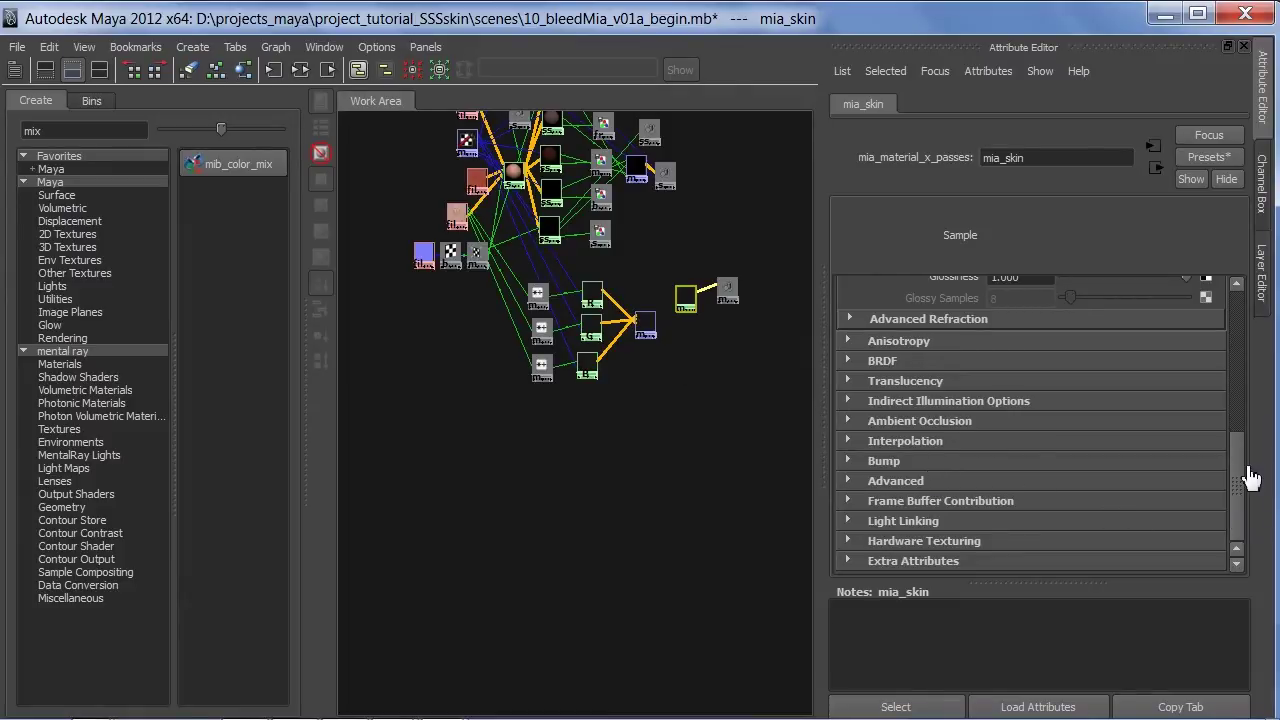
mouse_move(1245, 475)
left_mouse_down()
mouse_move(1260, 343)
mouse_move(1251, 443)
mouse_move(1185, 458)
left_mouse_up()
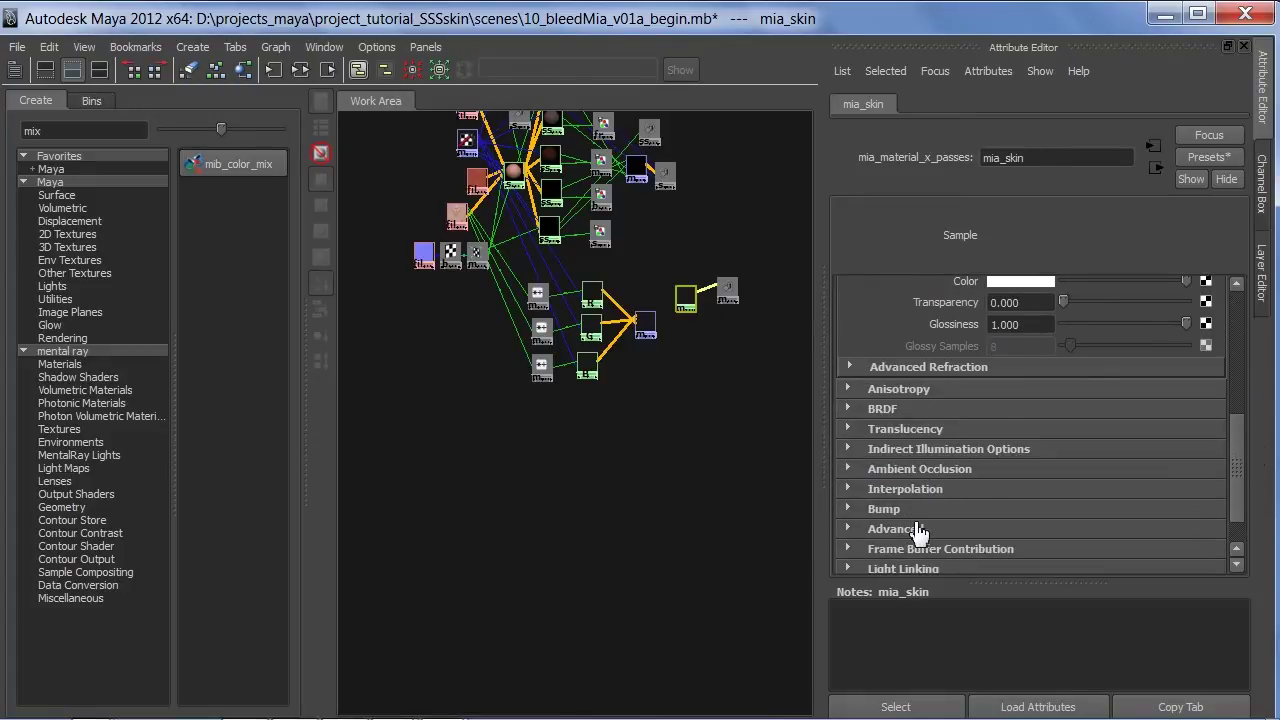
left_click(922, 412)
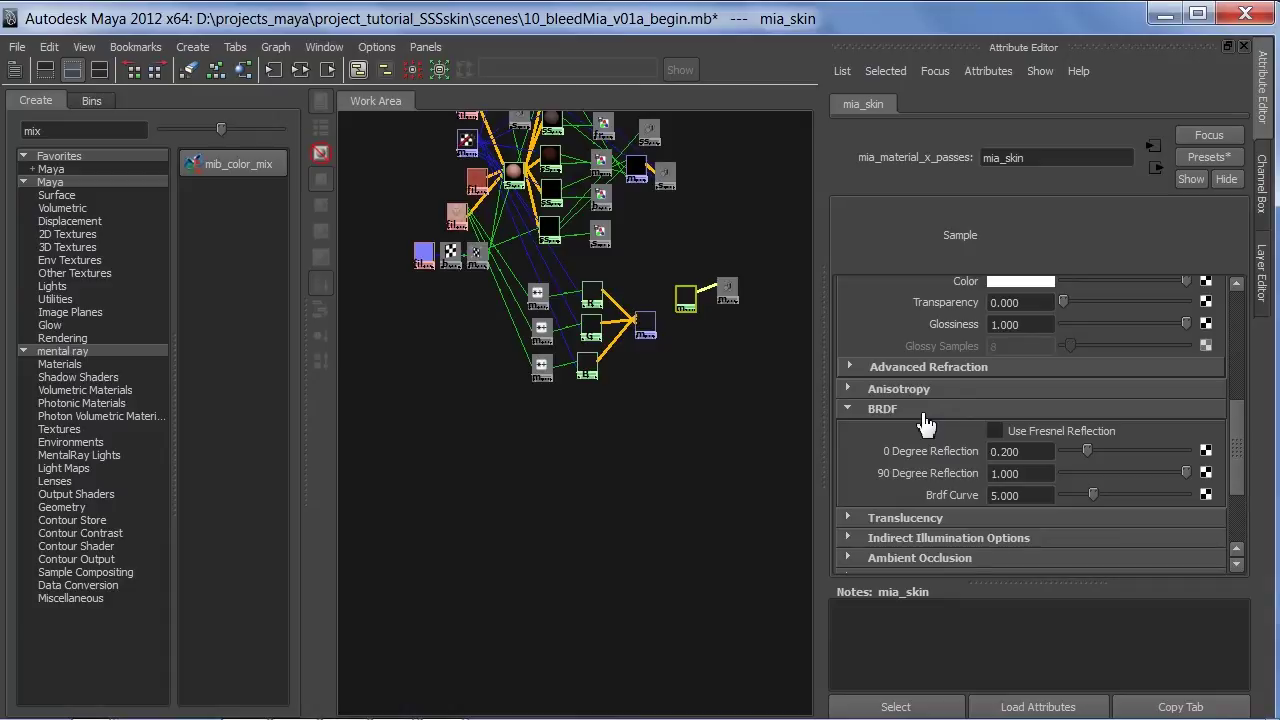
left_click_drag(1242, 449, 1245, 457)
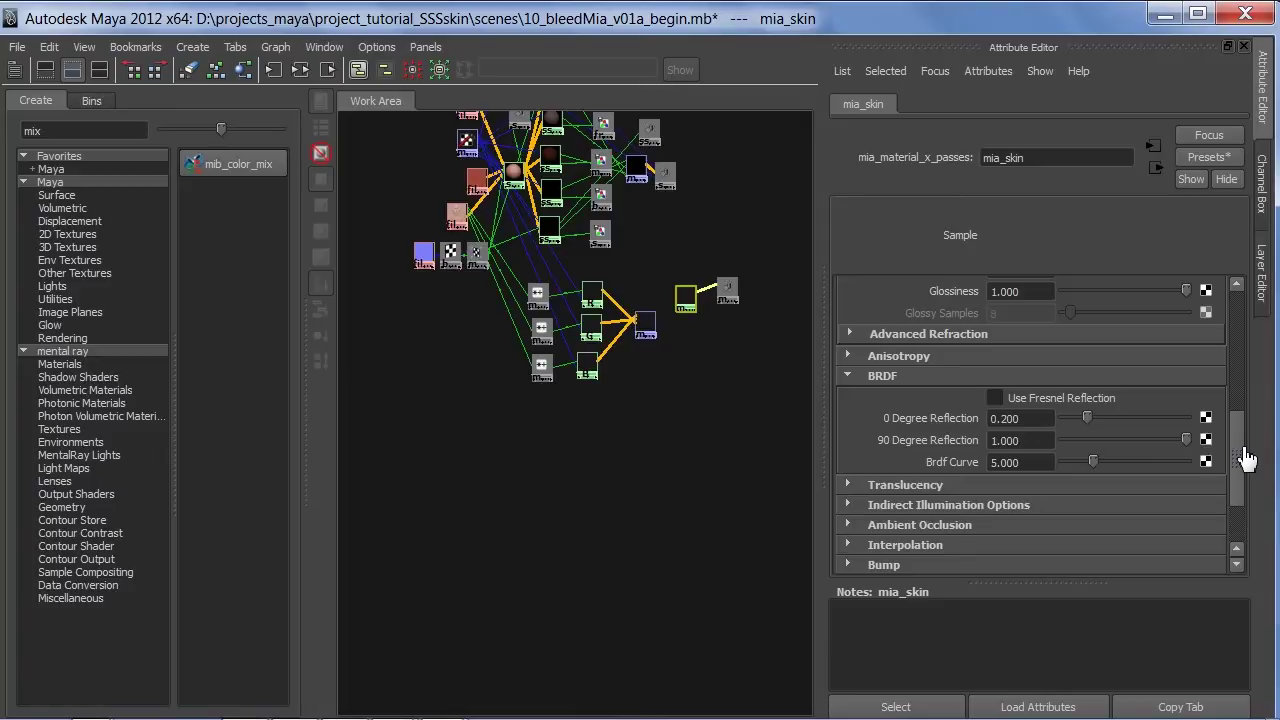
left_click_drag(1246, 458, 1248, 334)
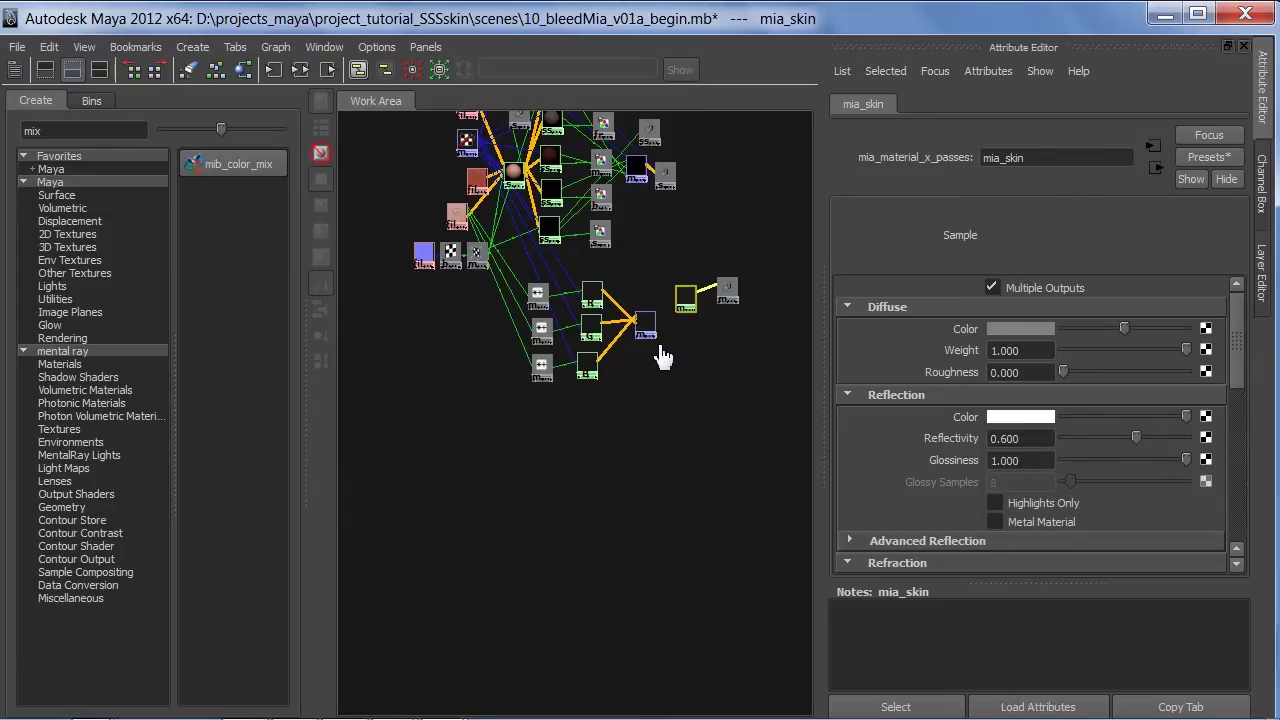
mouse_move(1235, 350)
left_mouse_down()
mouse_move(1228, 505)
mouse_move(1237, 500)
left_mouse_up()
left_click(935, 482)
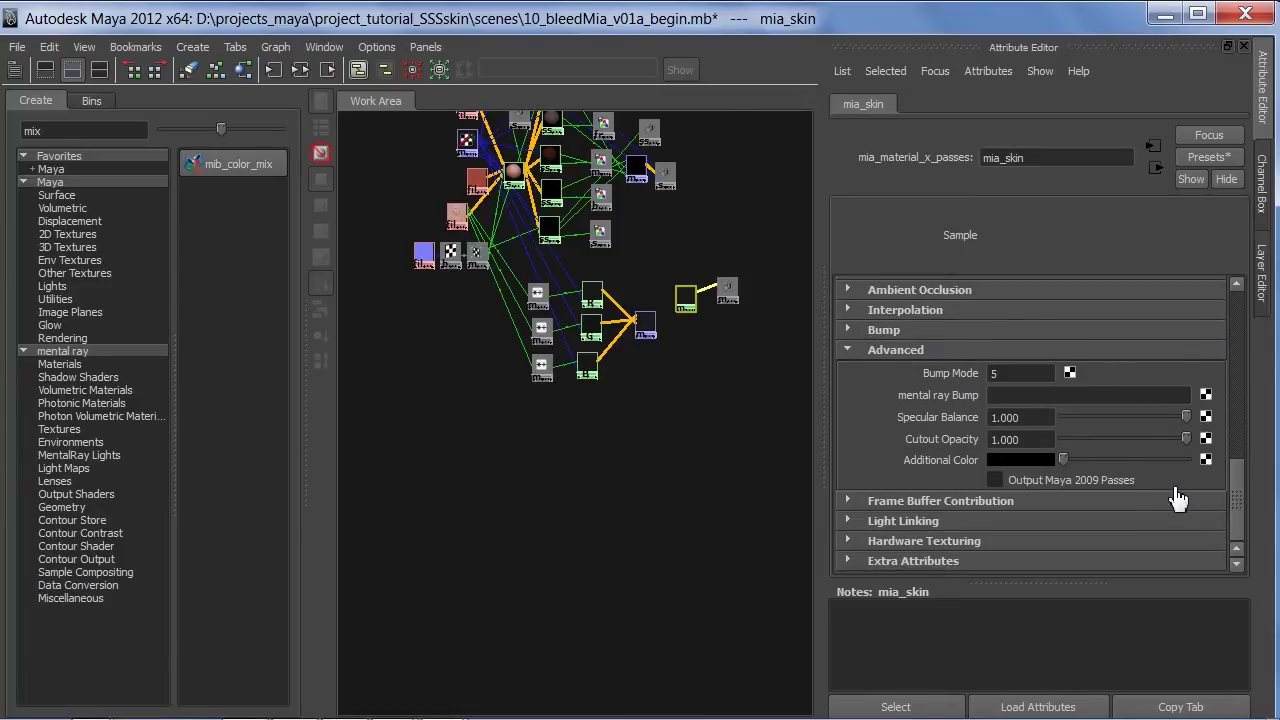
middle_click_drag(647, 330, 922, 462)
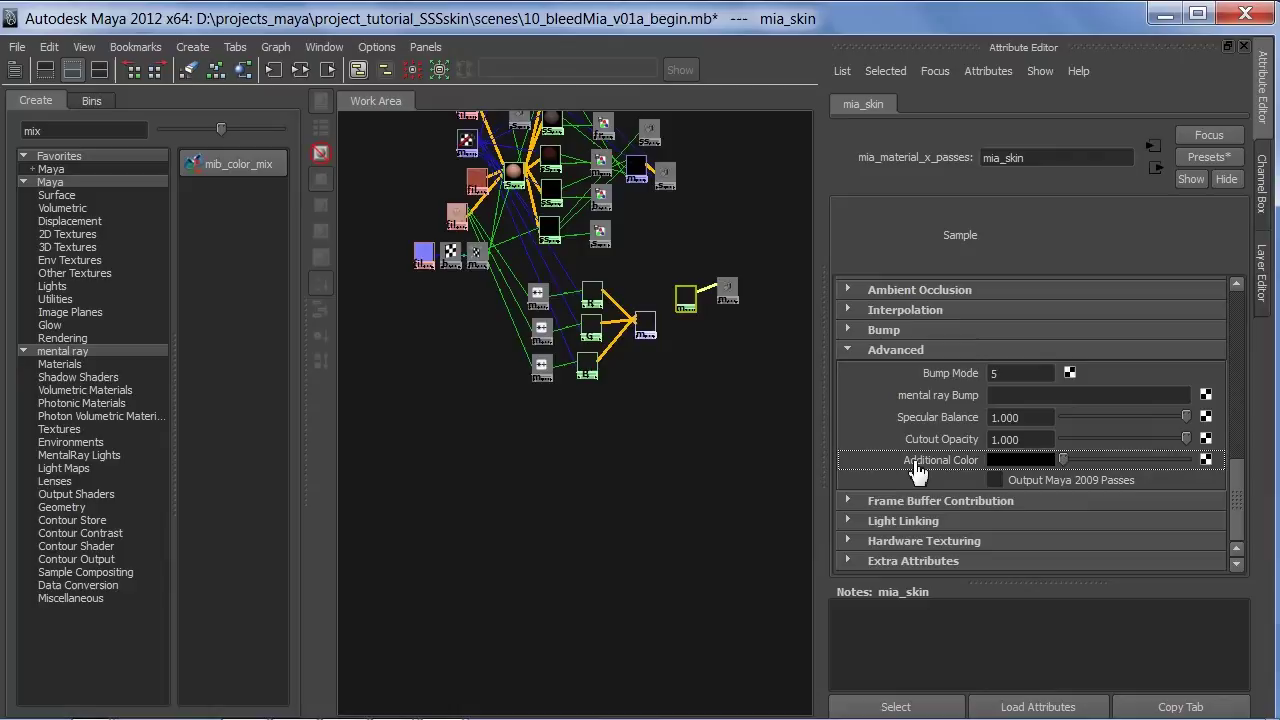
left_click_drag(1236, 508, 1233, 300)
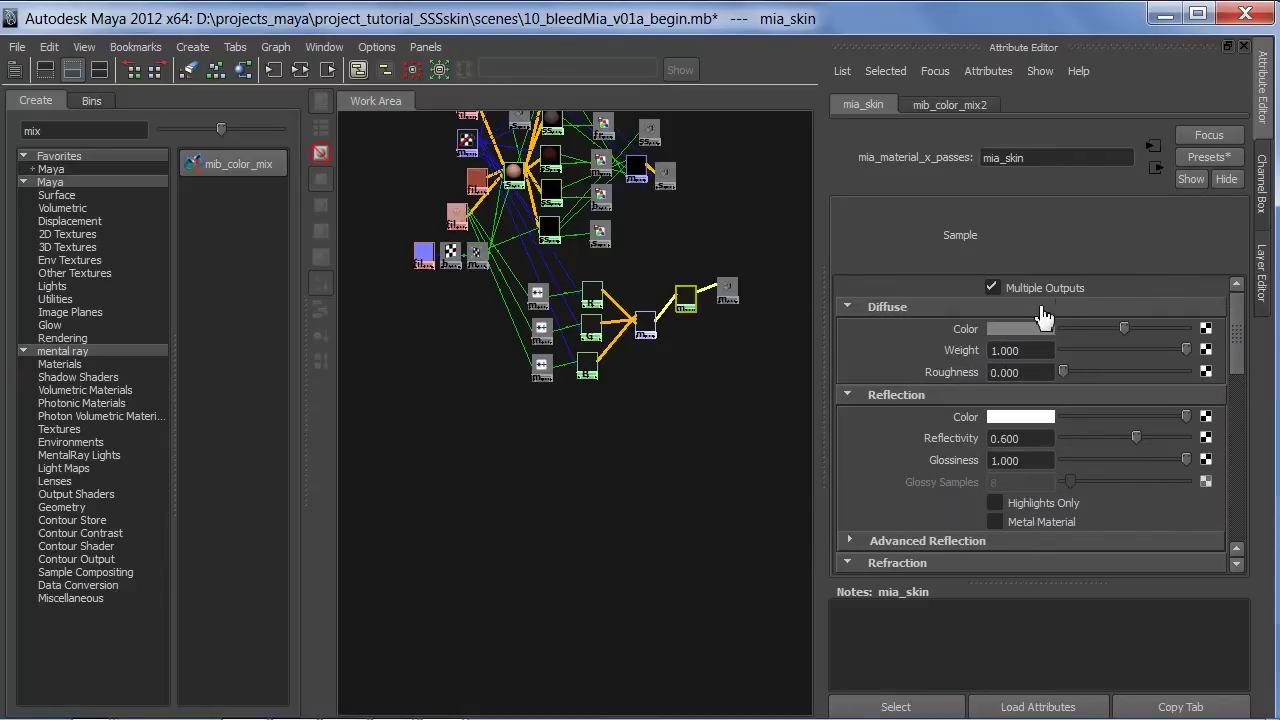
Black out mia_skin's diffuse Color and give it Weight 0.3, checking the R layer for reference.
left_click_drag(1120, 342, 1013, 342)
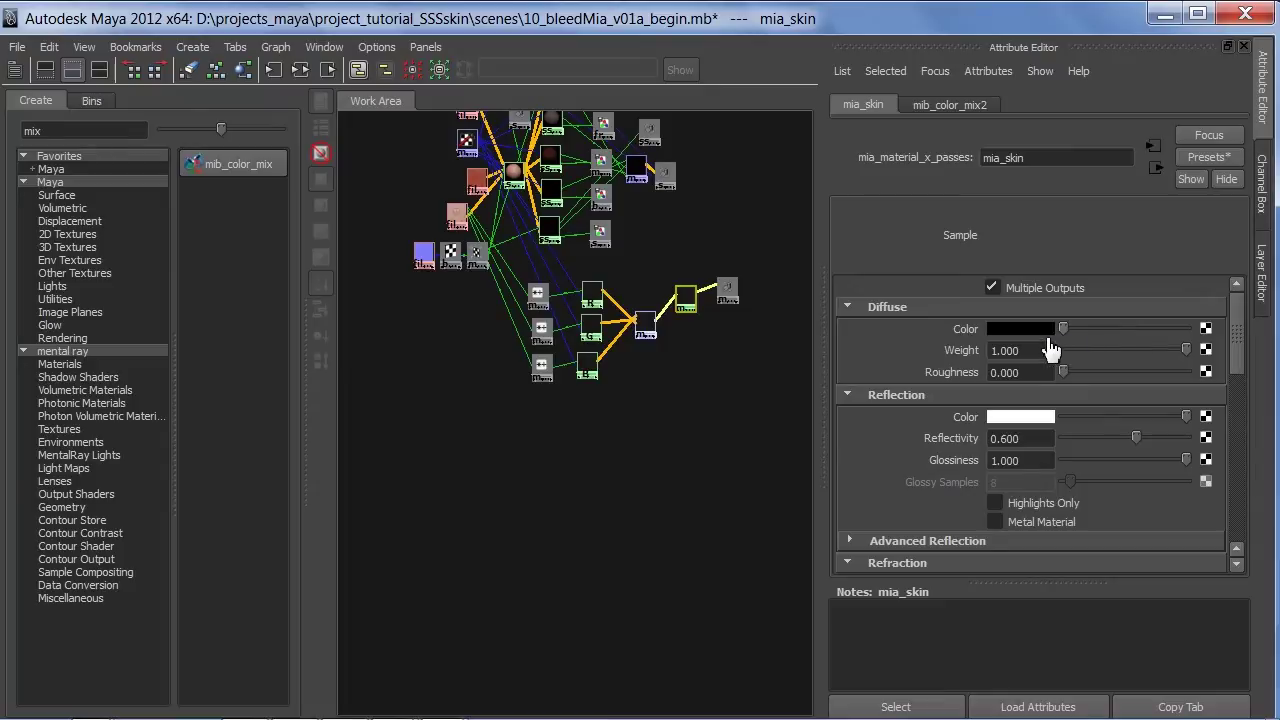
left_click(1018, 350)
type("0.300")
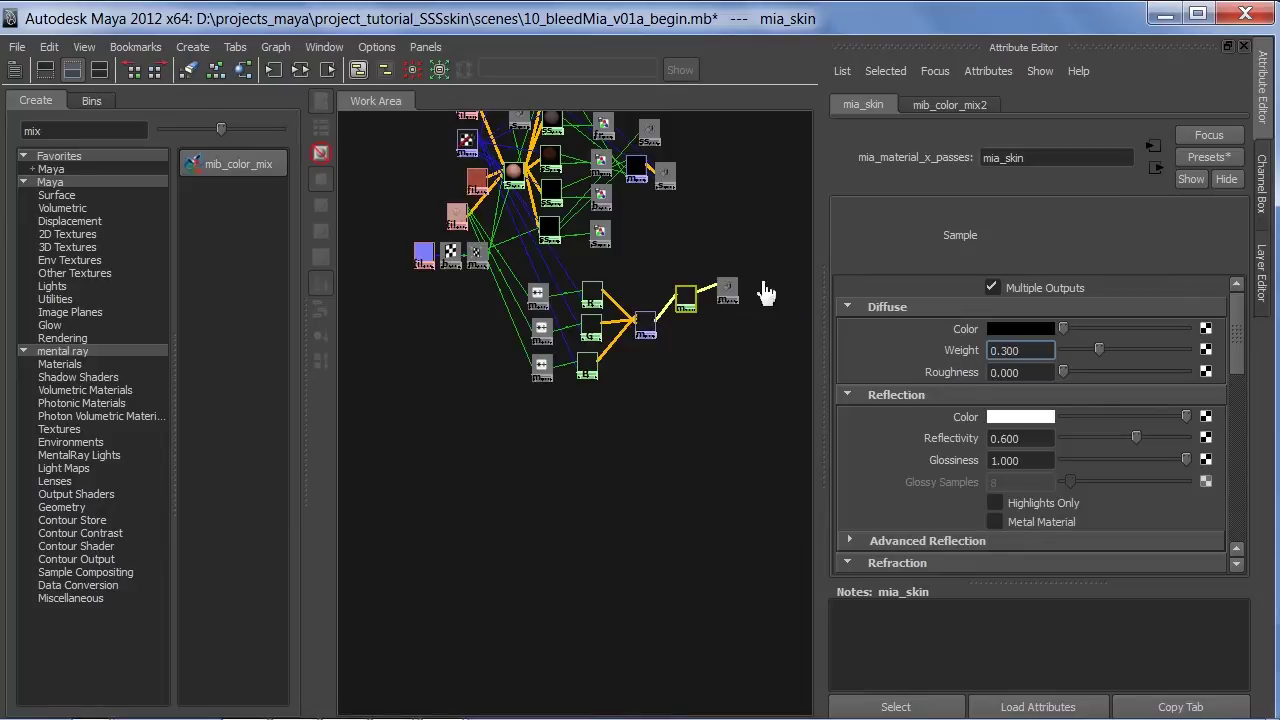
left_click(598, 307)
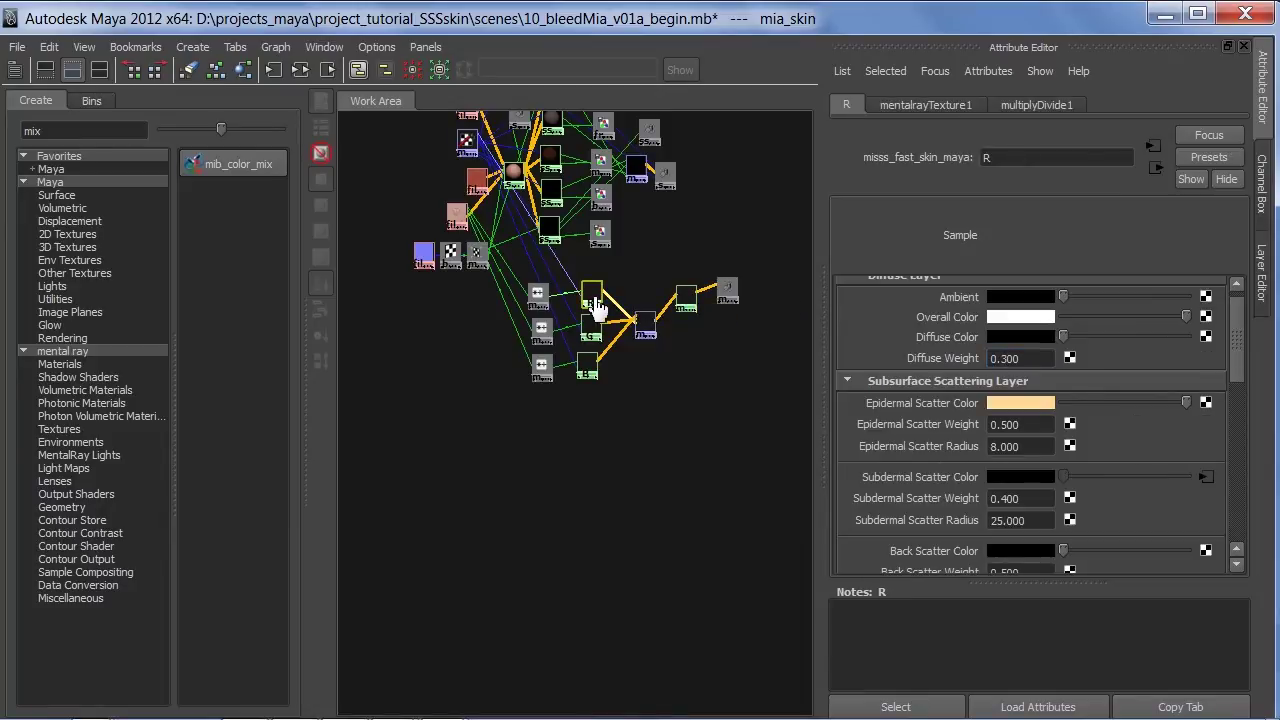
left_click_drag(1243, 348, 1243, 340)
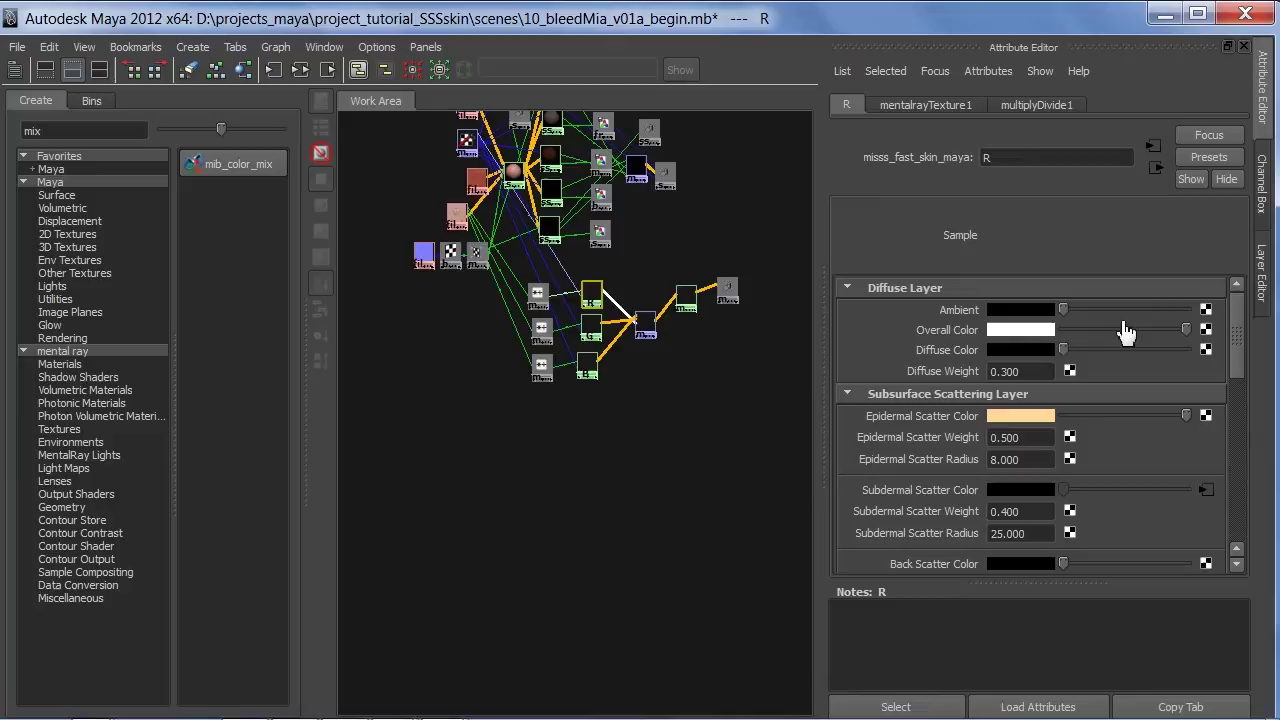
left_click(1007, 378)
left_click(685, 303)
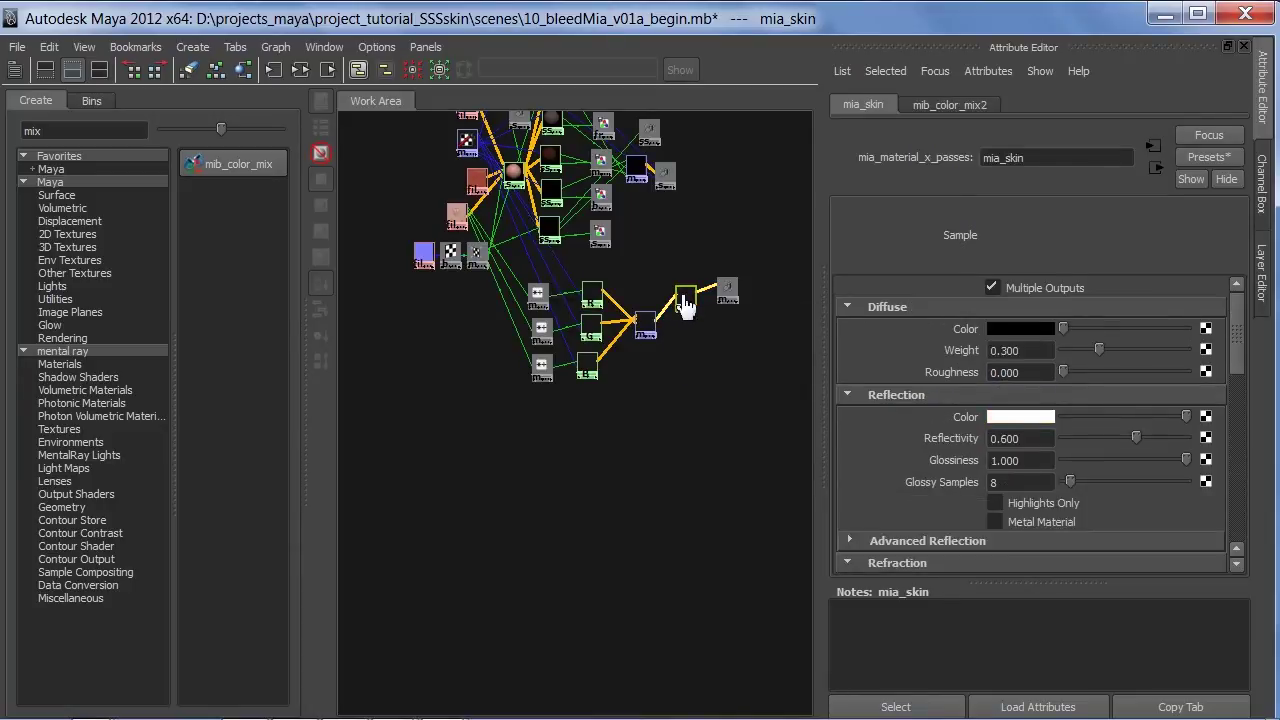
left_click_drag(1003, 378, 1043, 390)
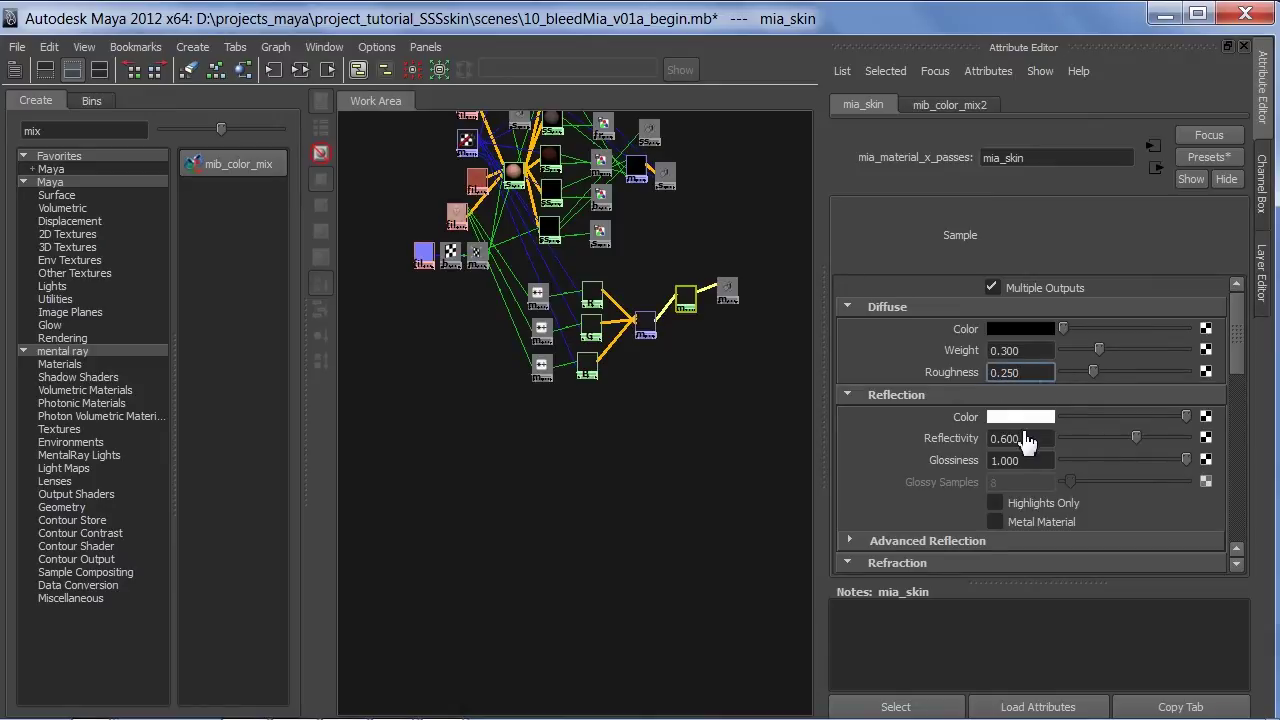
mouse_move(1027, 460)
type("0.250")
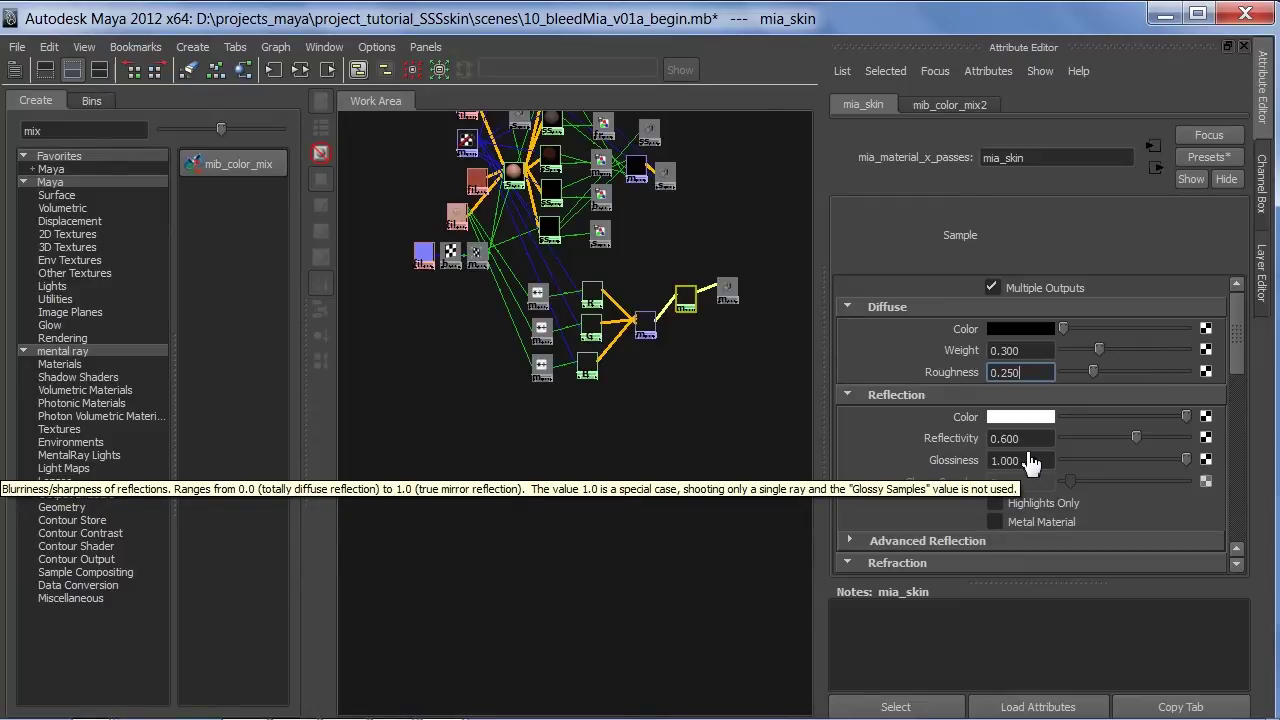
Set mia_skin's Reflection Glossiness to 0.1 and select the mia_material_x_passes1SG shading group.
left_click_drag(1030, 460, 985, 472)
type("1")
key("Return")
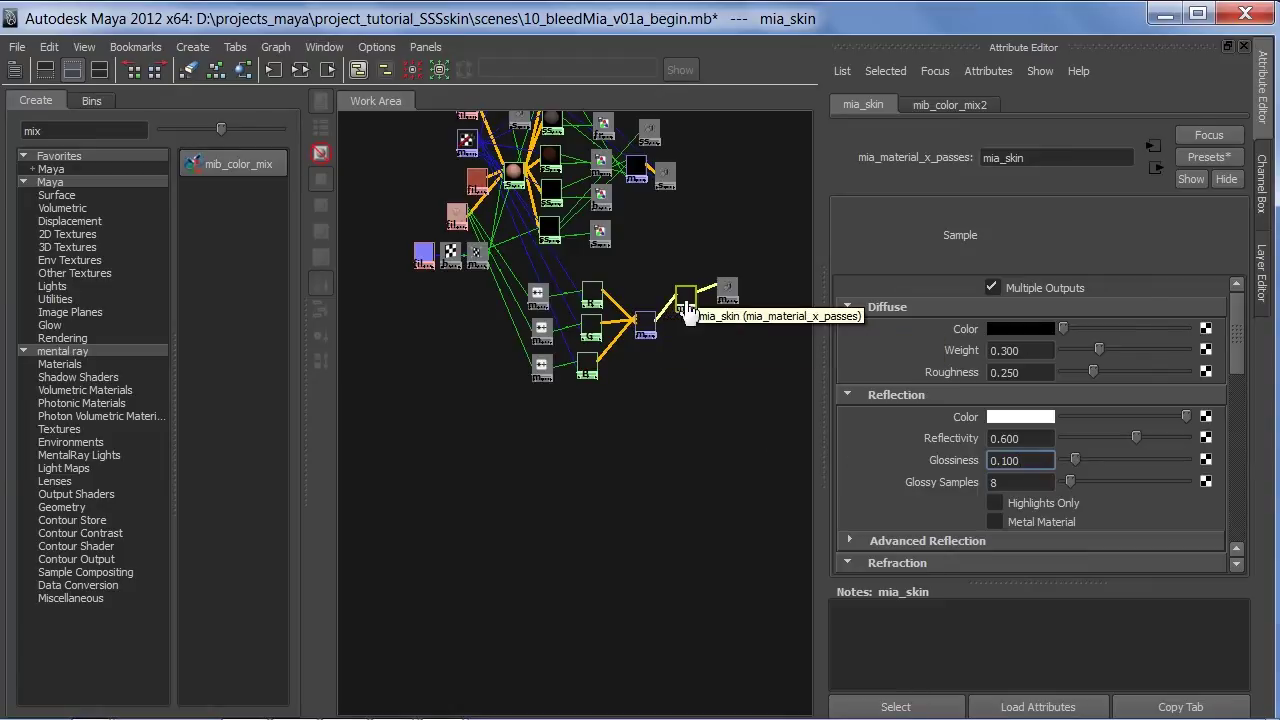
left_click(728, 320)
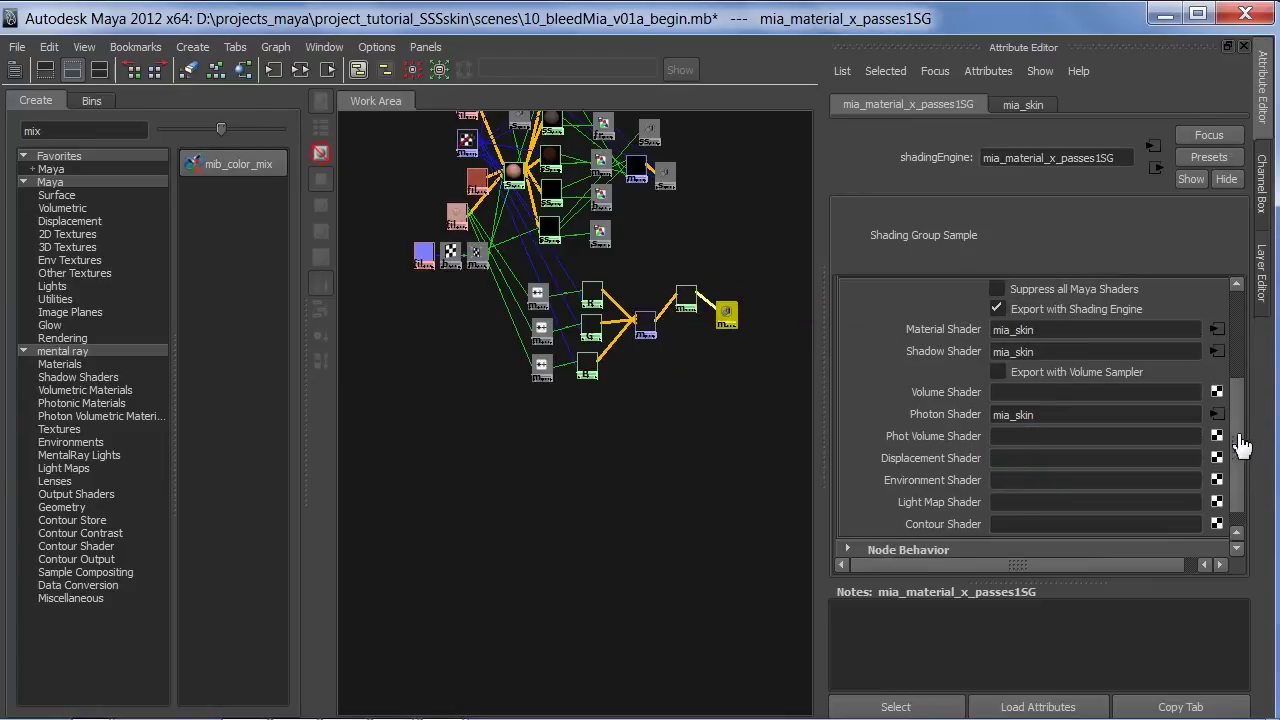
Plug misss_fast_lmap_maya1 into mia_material_x_passes1SG's Light Map Shader.
scroll(1240, 440, "down", 1)
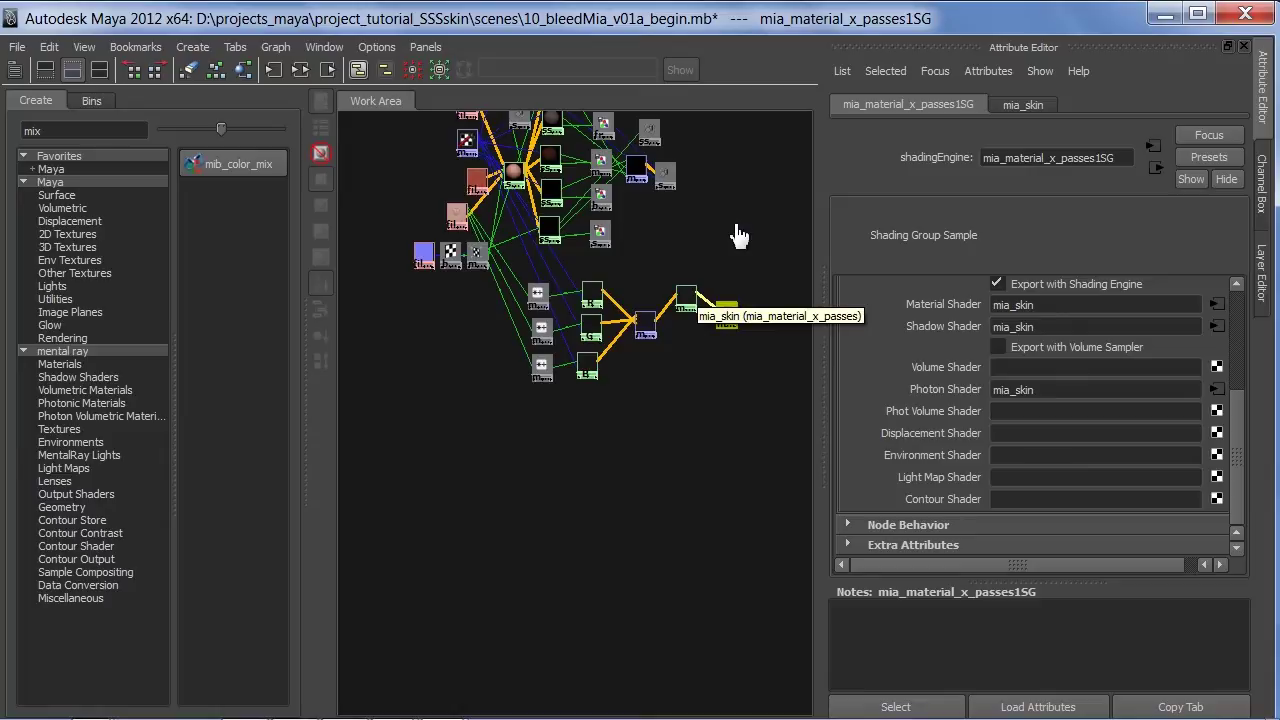
middle_click_drag(737, 235, 680, 319, "alt")
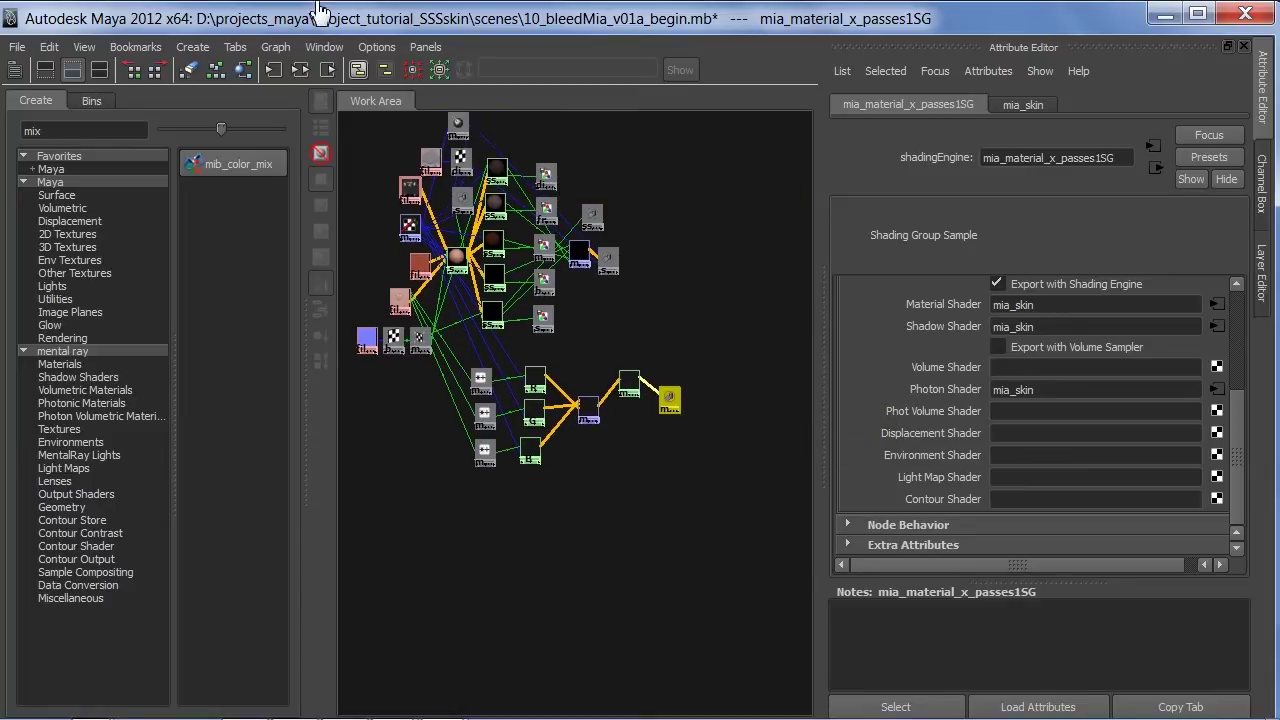
middle_click_drag(458, 127, 875, 482)
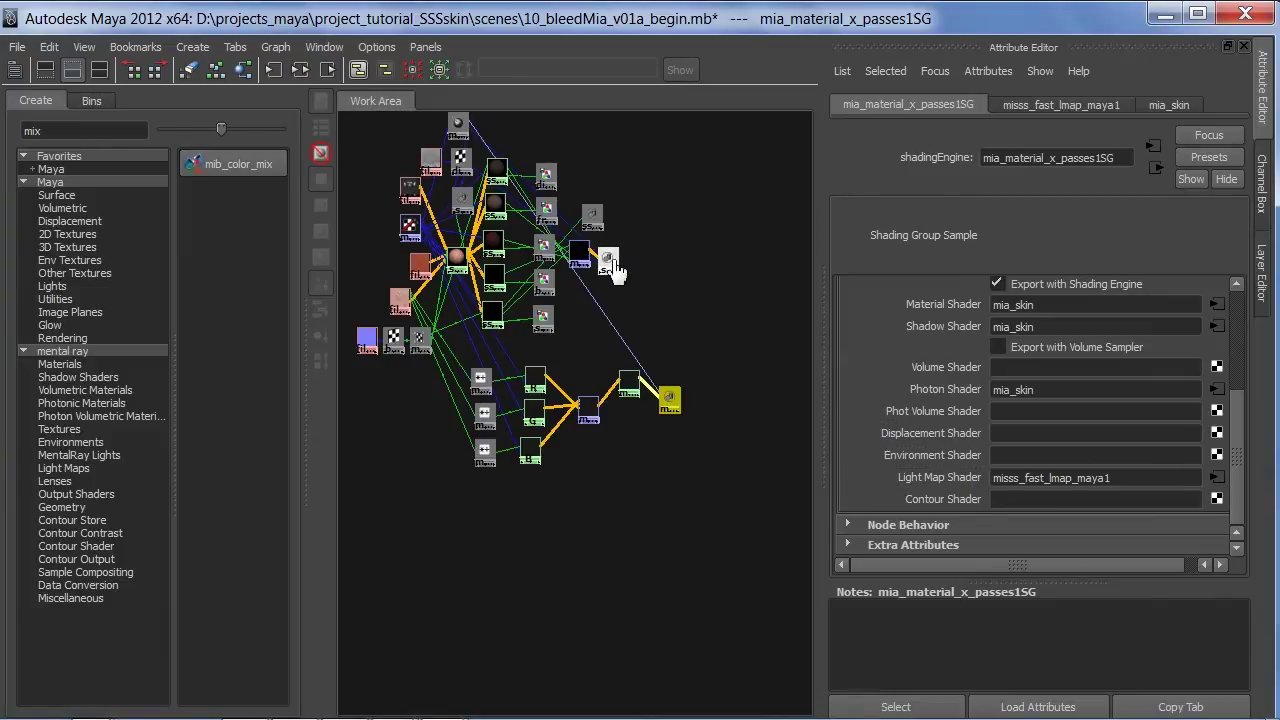
Tidy the node layout and review mia_skin, mib_color_mix2 and the R layer settings.
left_click_drag(612, 262, 641, 254)
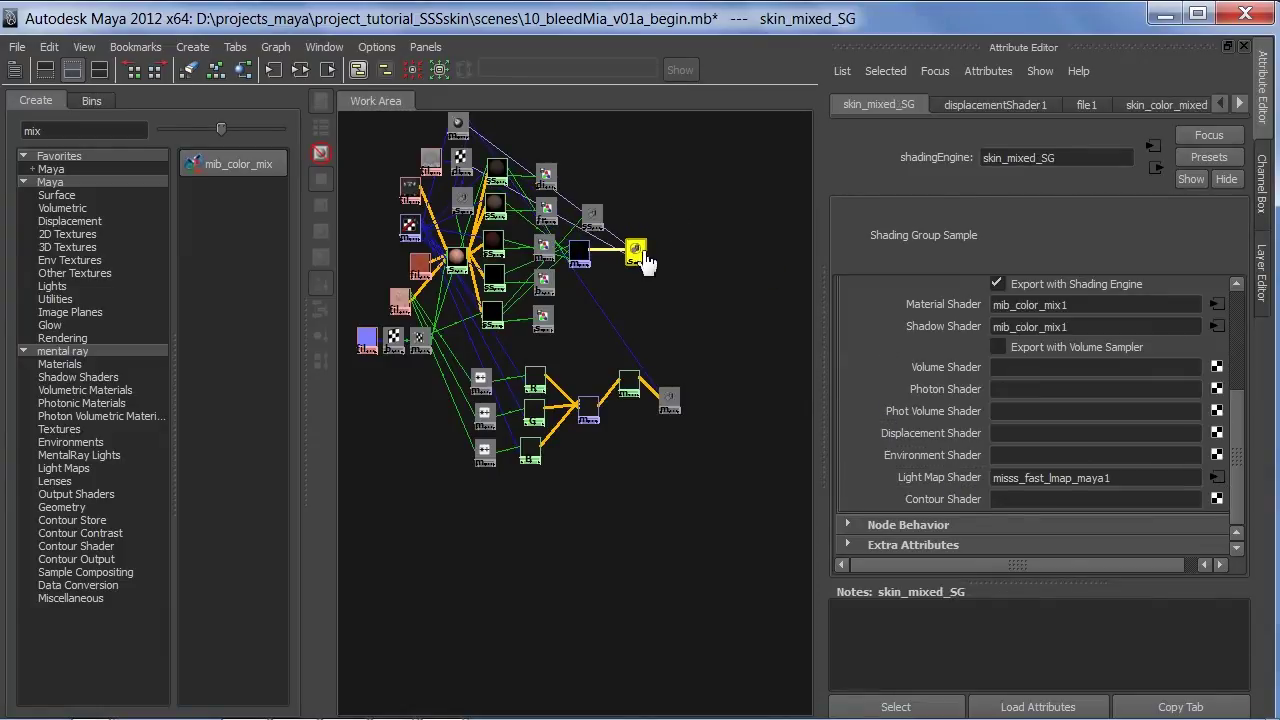
left_click(670, 401)
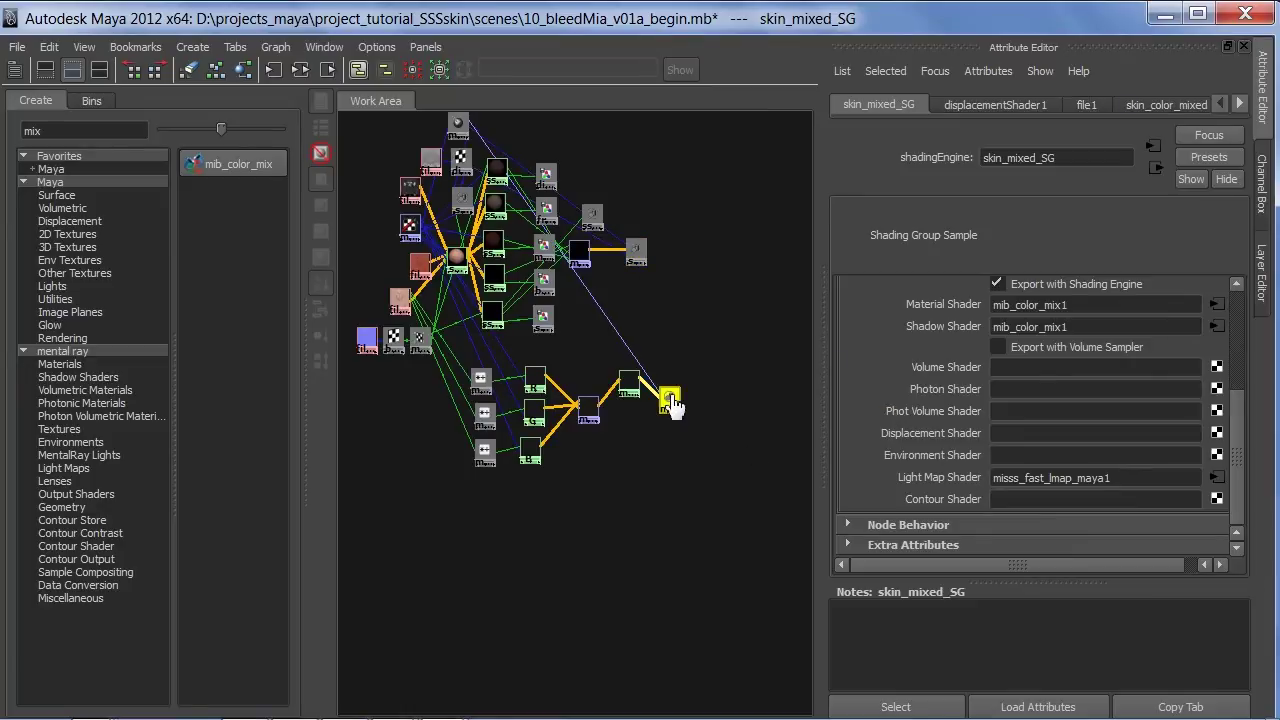
left_click_drag(636, 395, 630, 415)
left_click(630, 415)
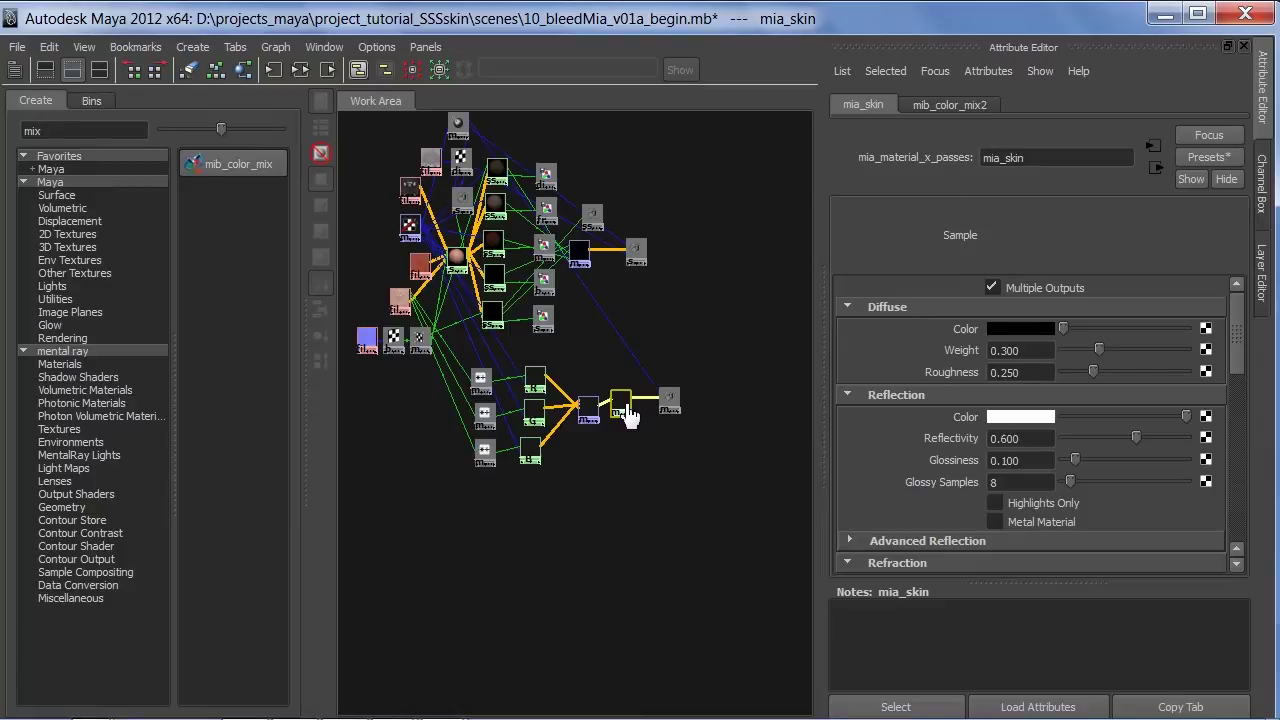
left_click(588, 410)
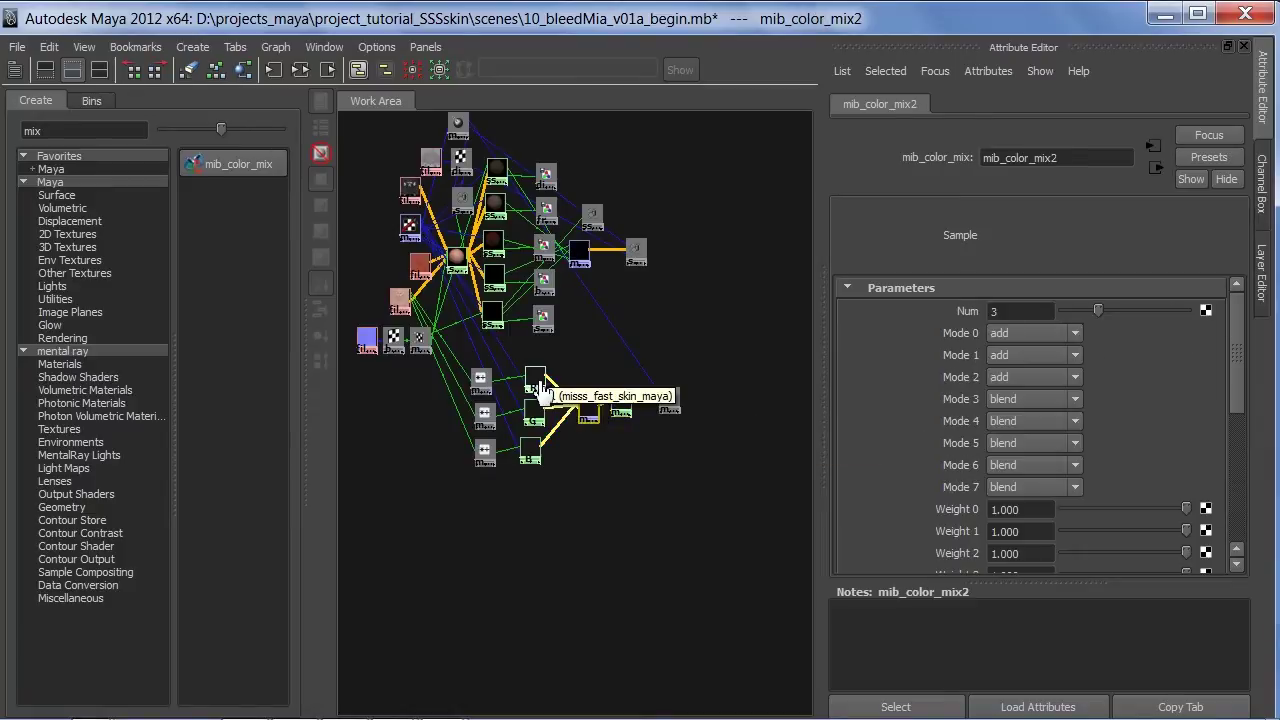
left_click(540, 383)
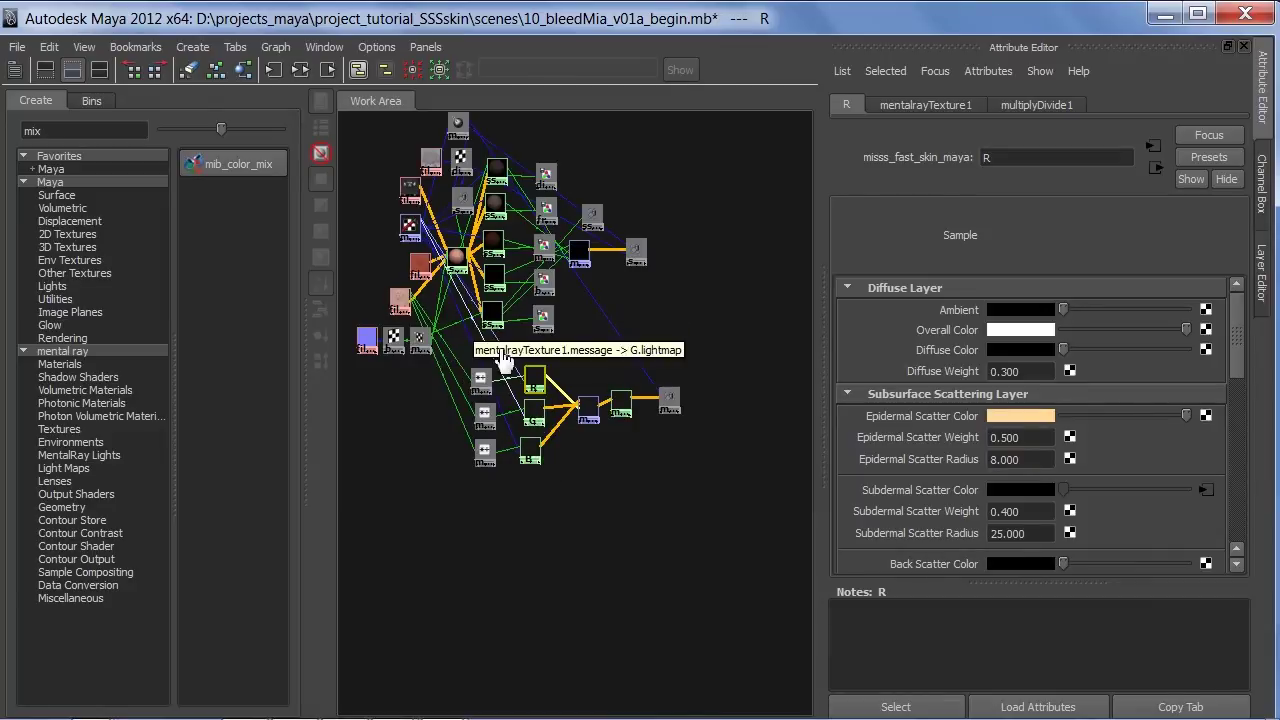
Set the R layer's Scale Conversion to 40 under Algorithm control.
left_click_drag(1241, 368, 1241, 554)
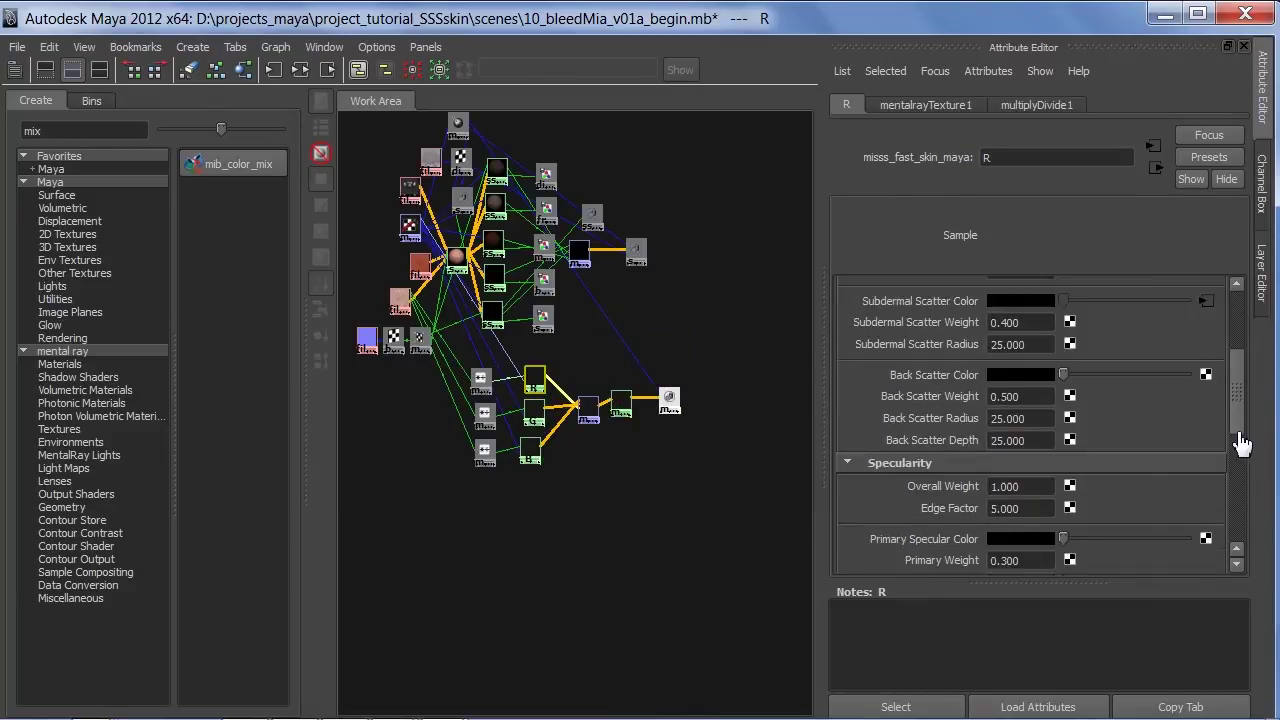
left_click(922, 501)
left_click_drag(1246, 500, 1243, 530)
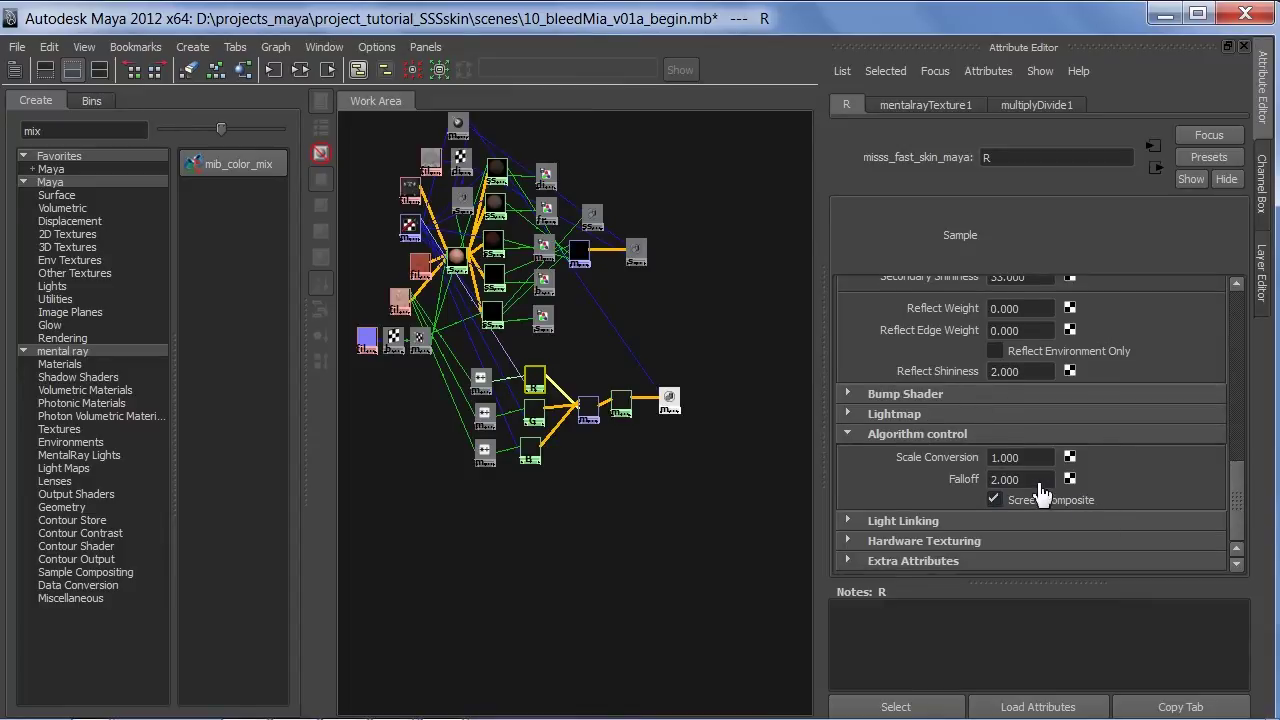
left_click(371, 243)
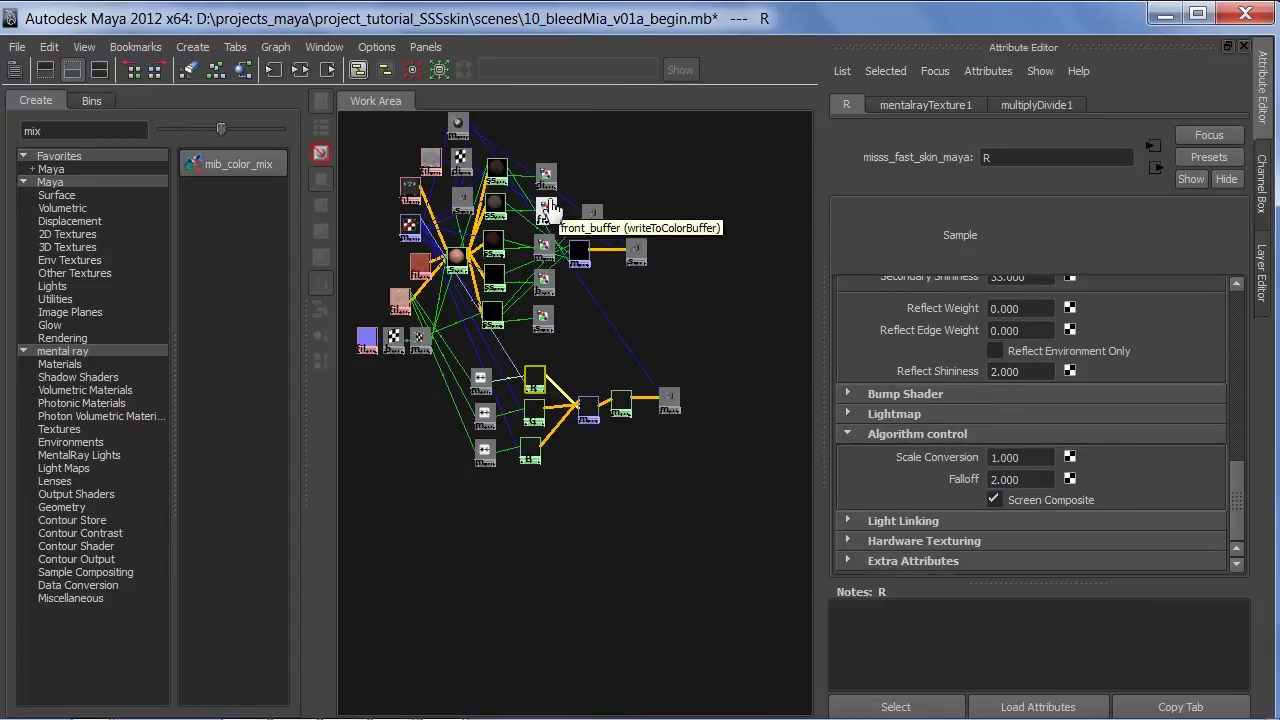
left_click(1041, 457)
type("40.000")
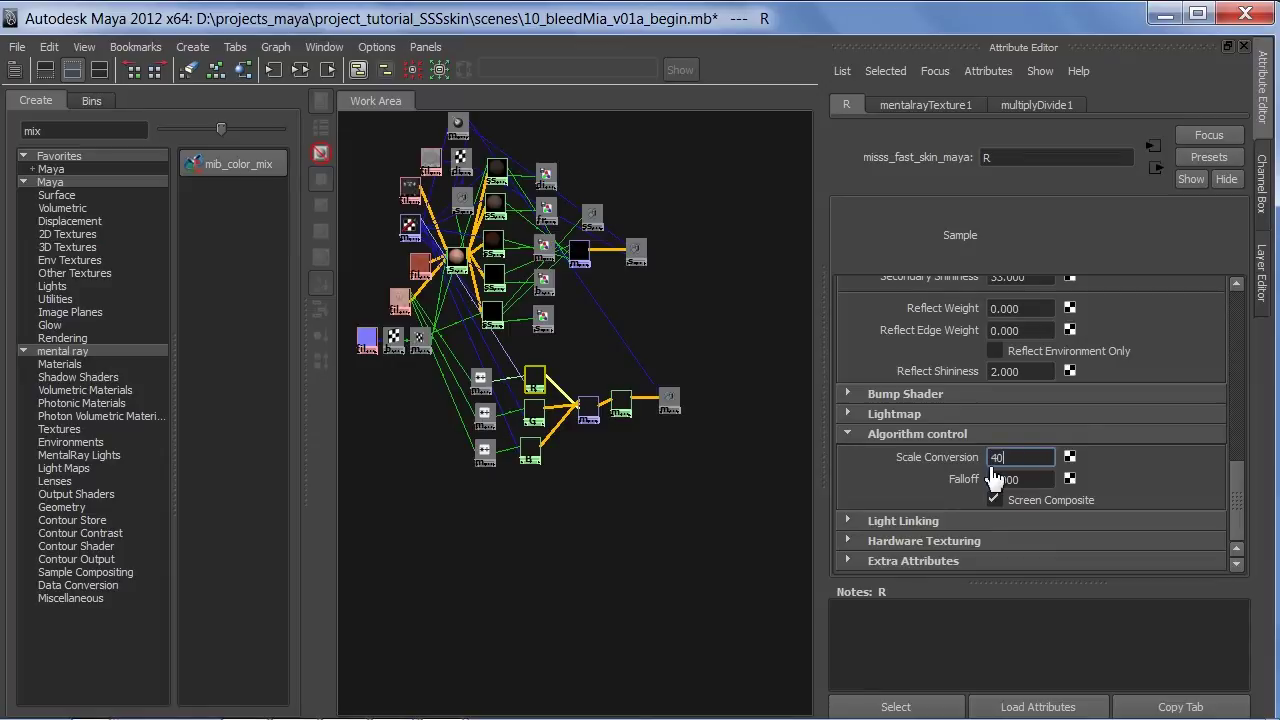
left_click(515, 428)
Set Scale Conversion to 40 and disable Screen Composite on the G and B layers.
left_click(533, 423)
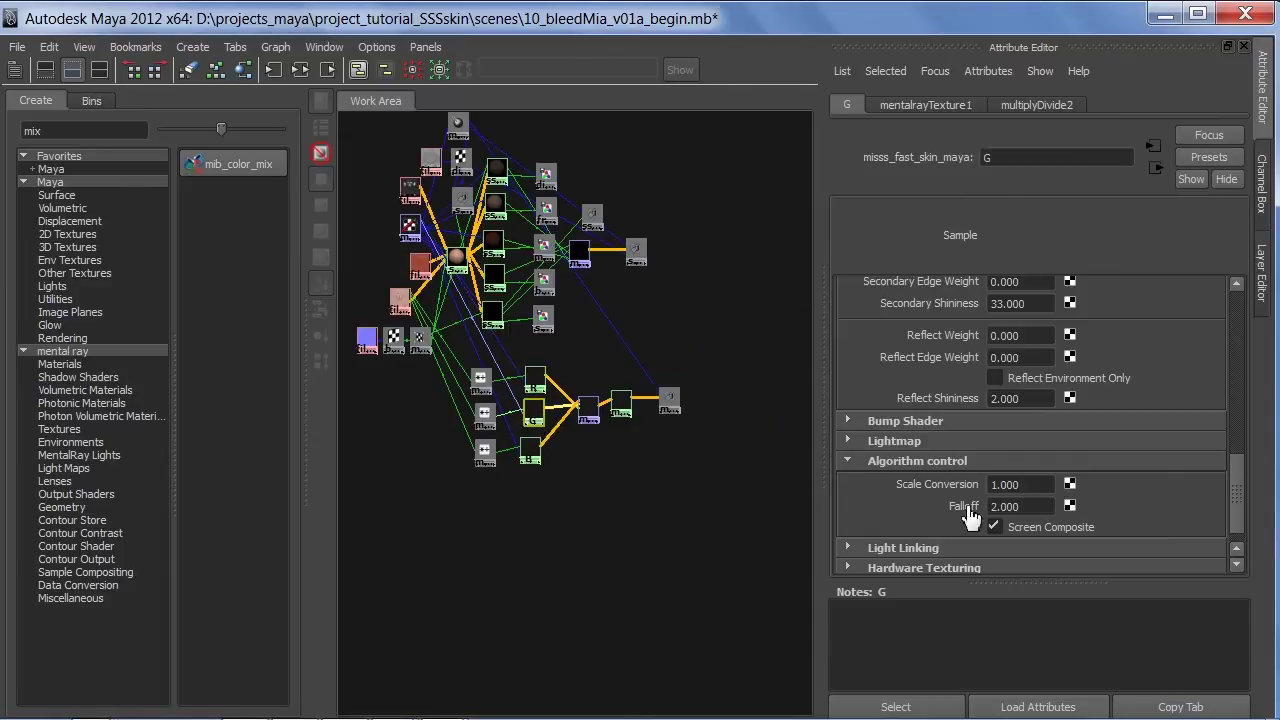
left_click_drag(1025, 485, 980, 488)
type("40.000")
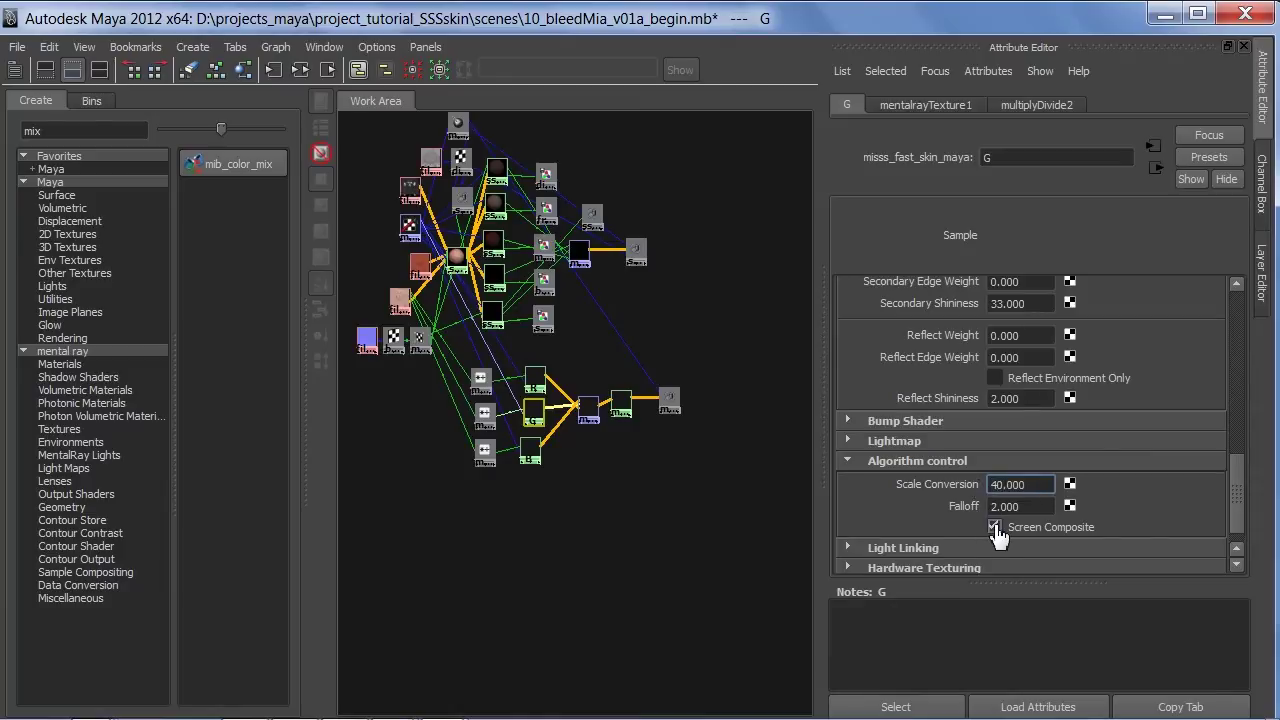
left_click(994, 527)
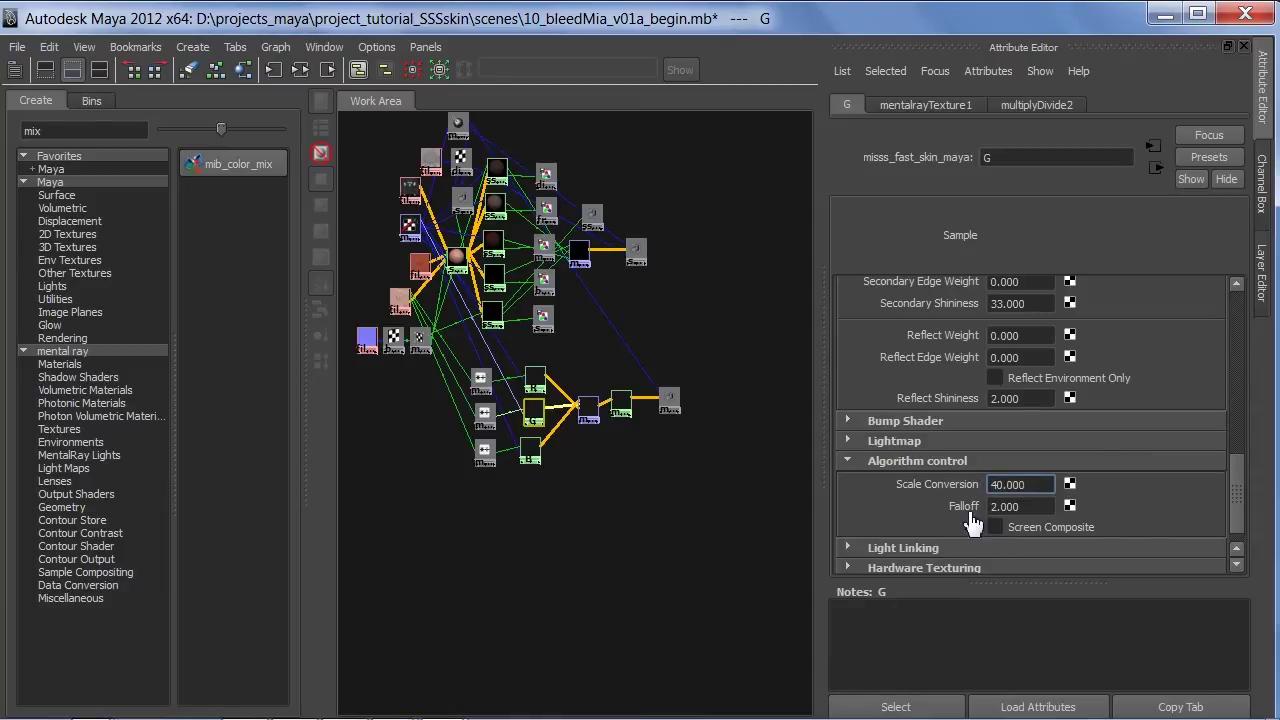
left_click(531, 462)
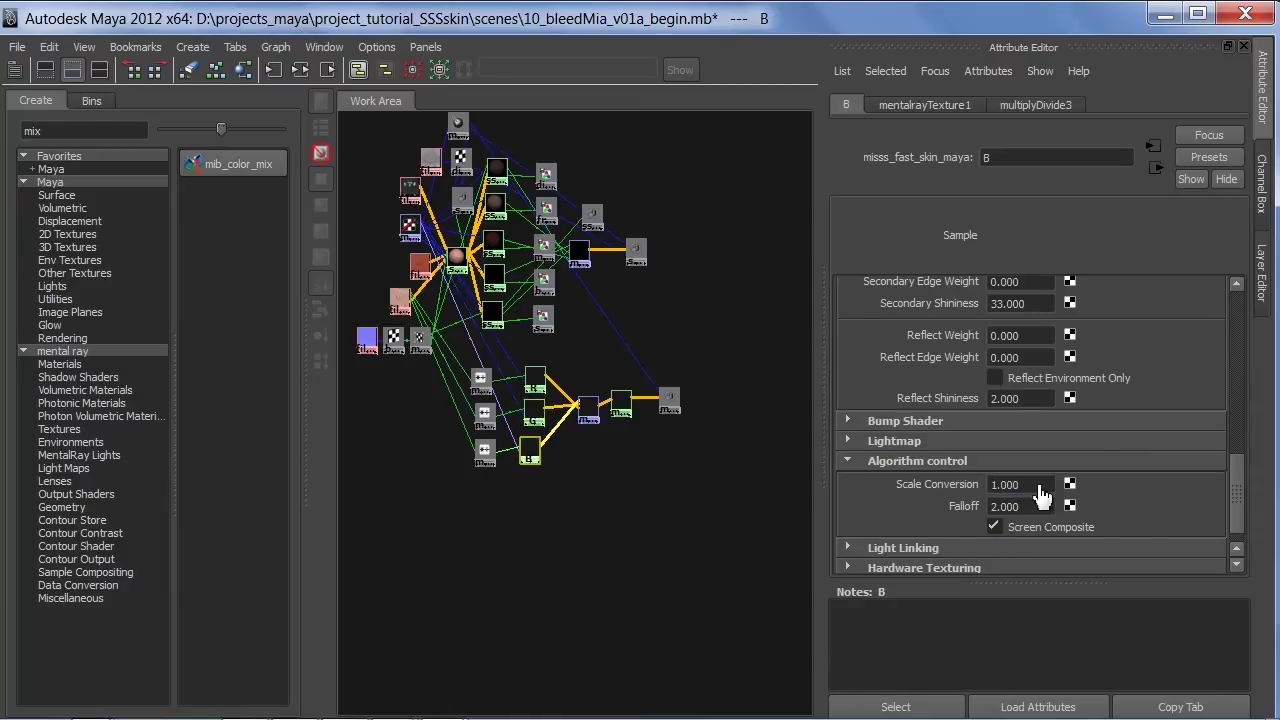
left_click_drag(1040, 486, 990, 488)
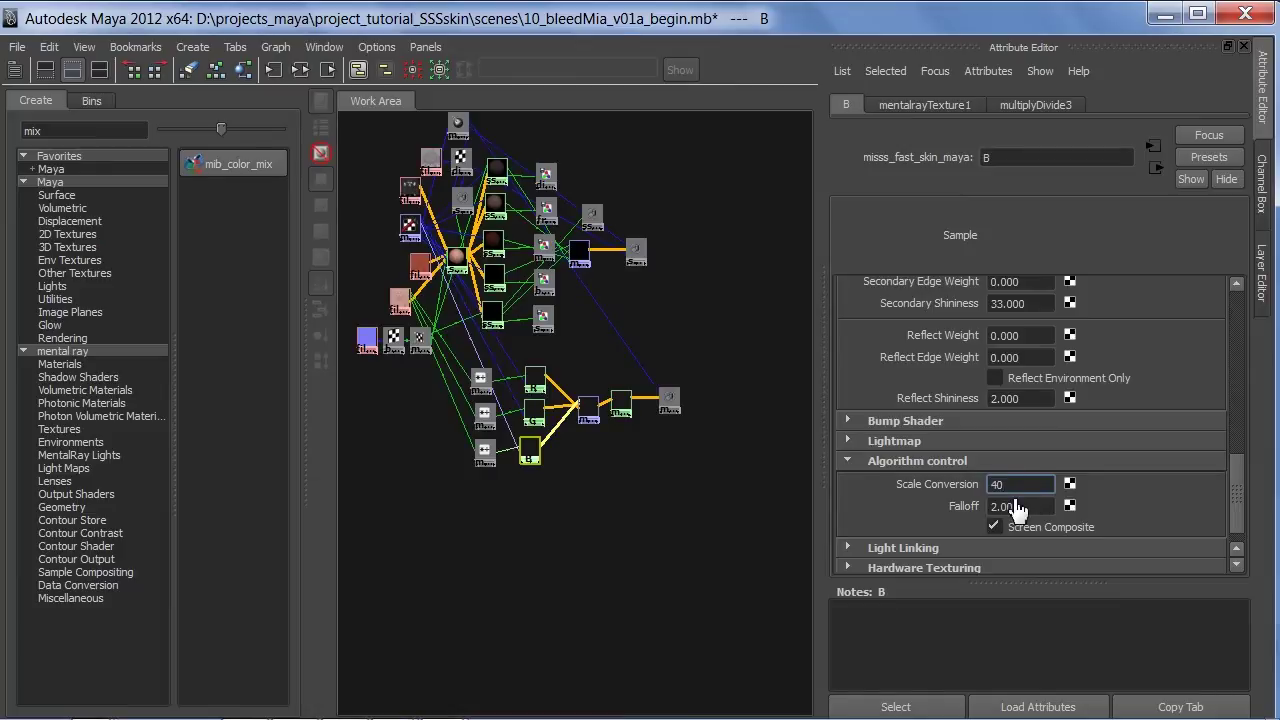
left_click(994, 527)
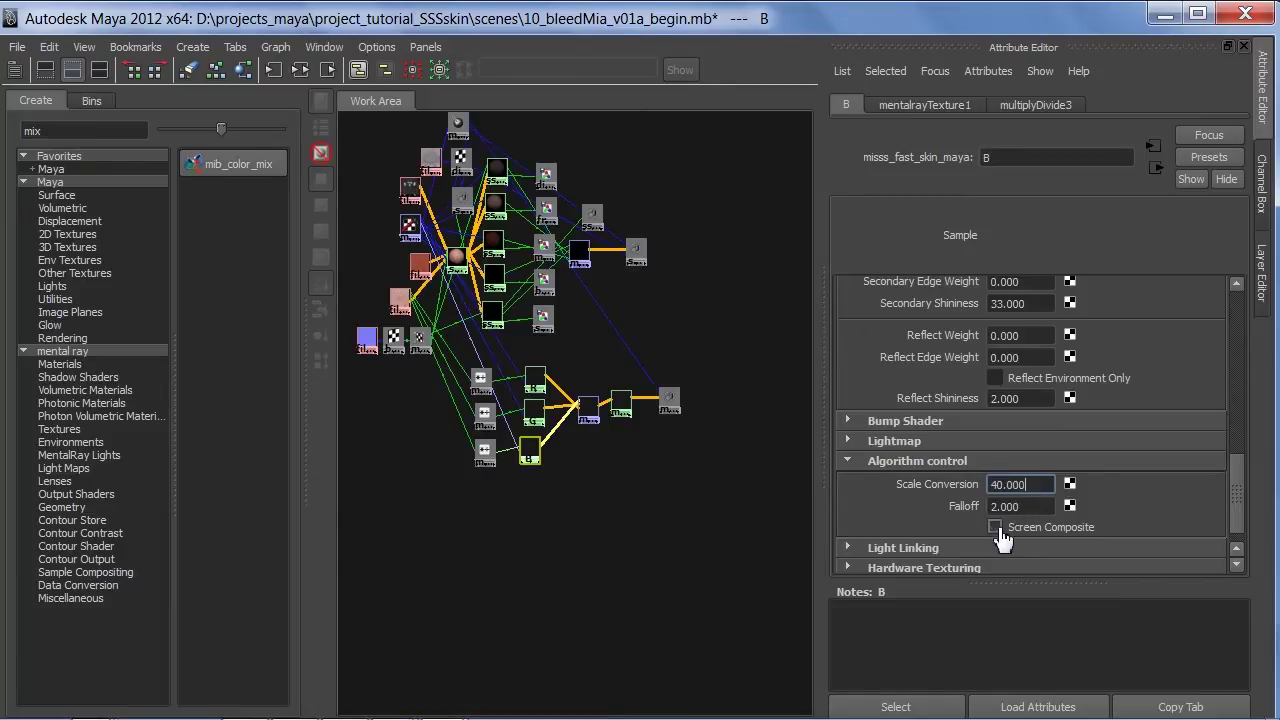
left_click(536, 378)
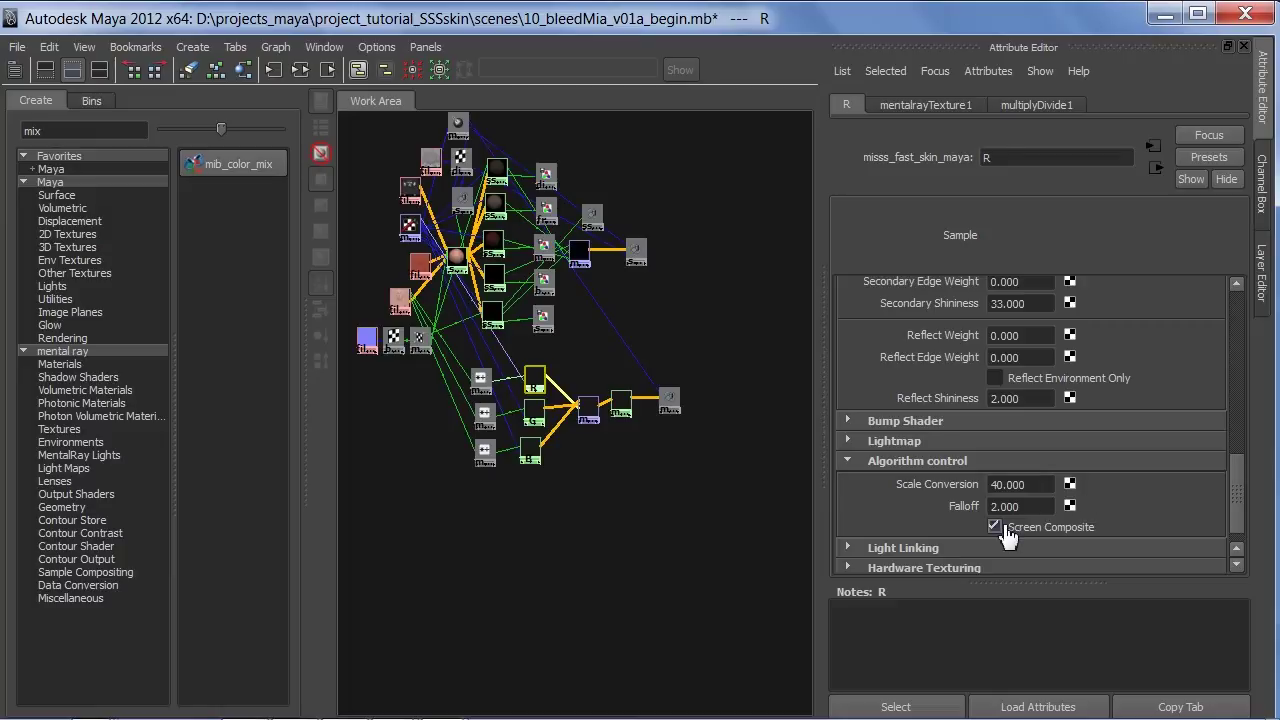
left_click_drag(1236, 490, 1248, 325)
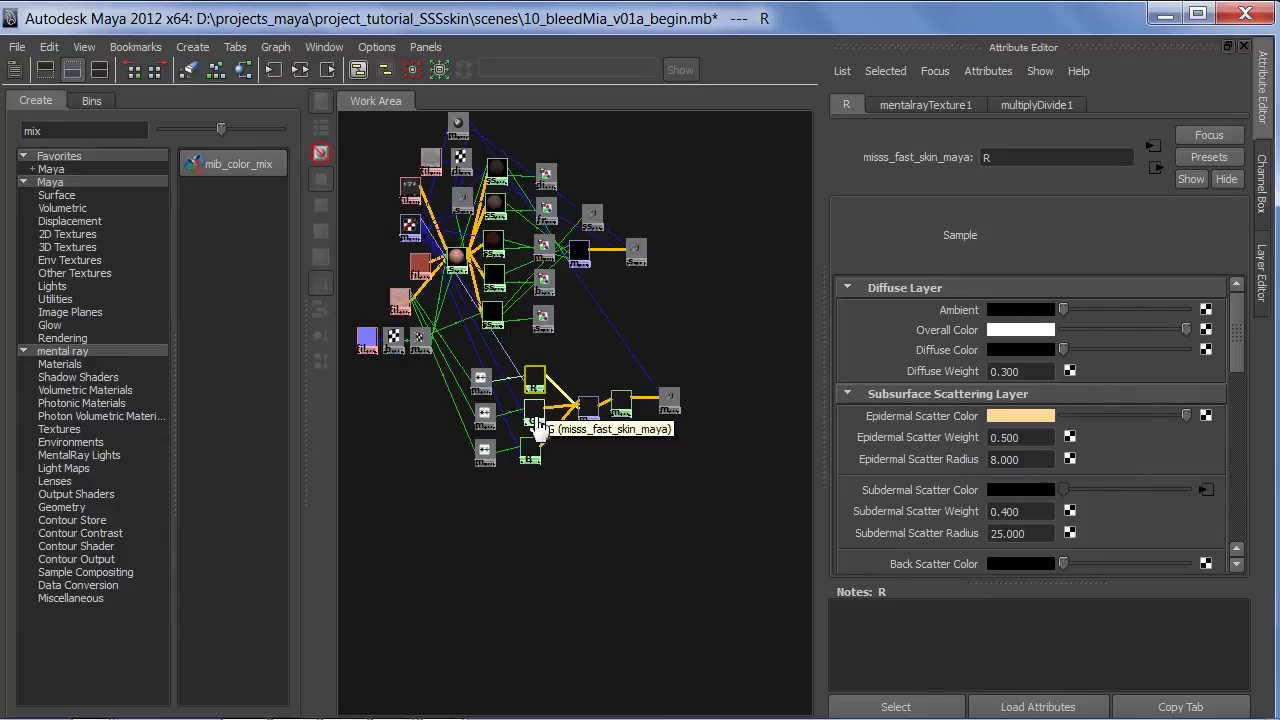
Break multiplyDivide1's link to R's Subdermal Scatter Color and wire it into Epidermal Scatter Color.
left_click(537, 422)
left_click(536, 456)
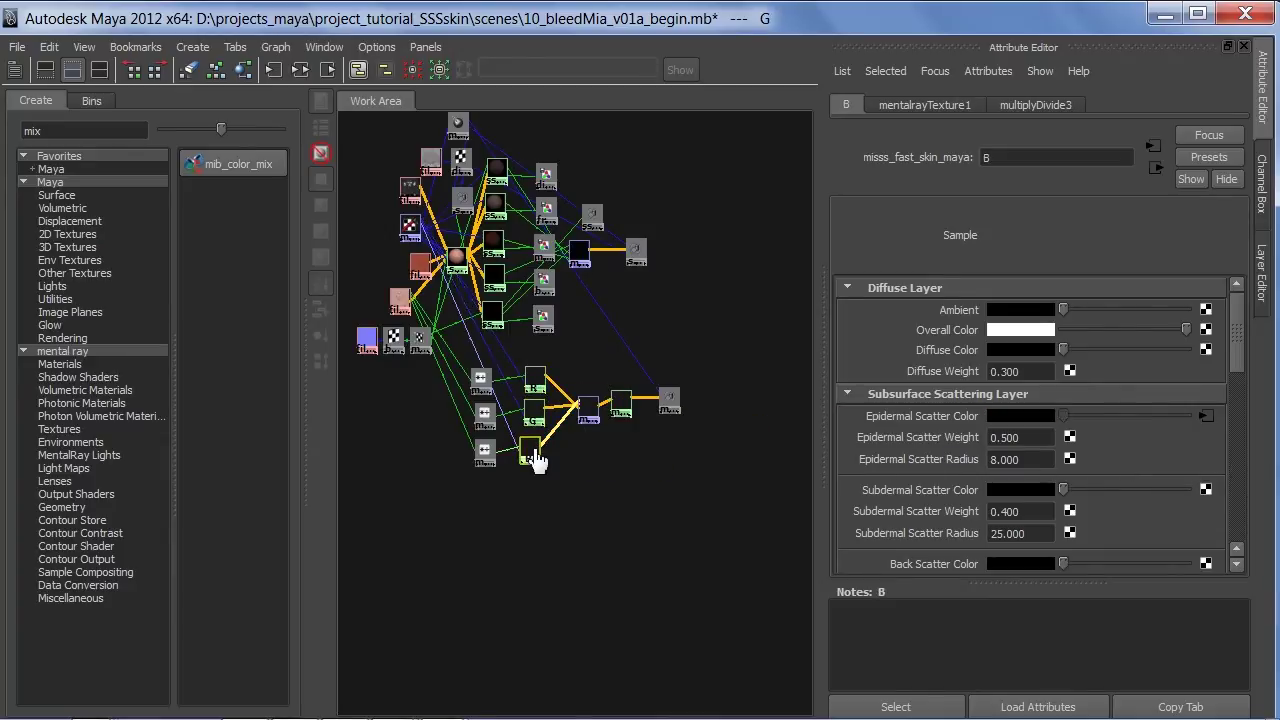
left_click(537, 390)
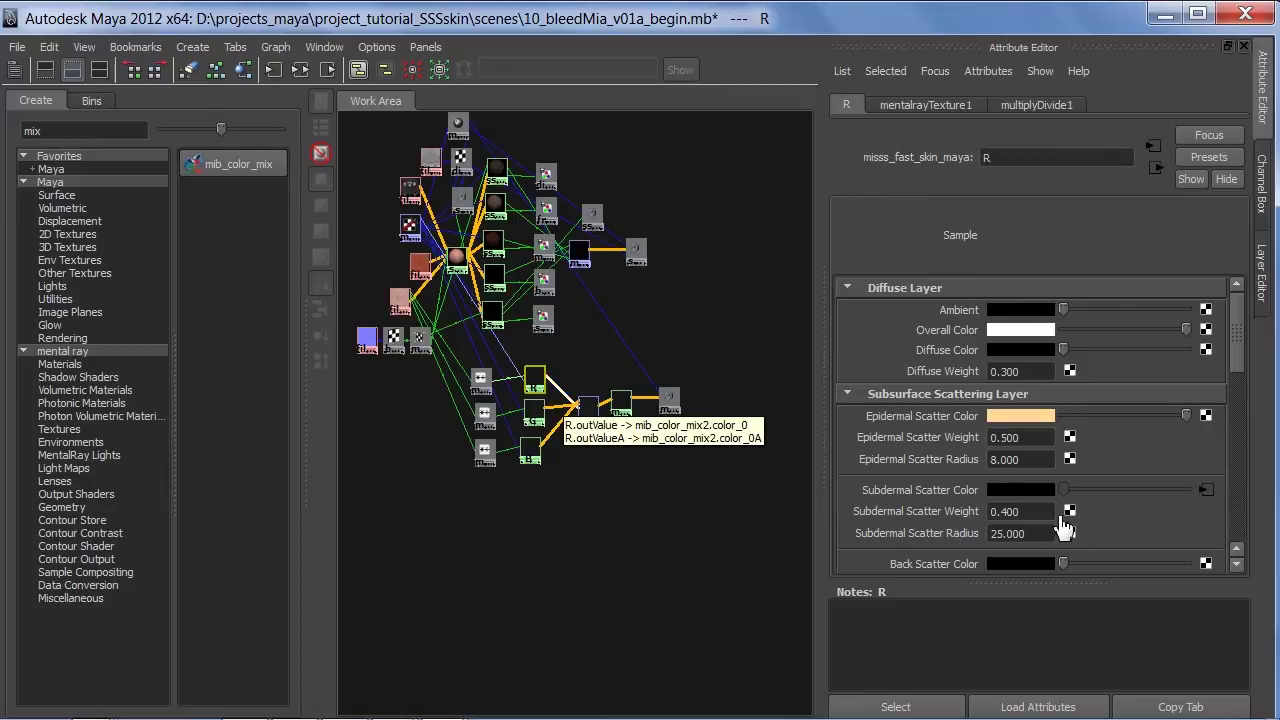
right_click(955, 491)
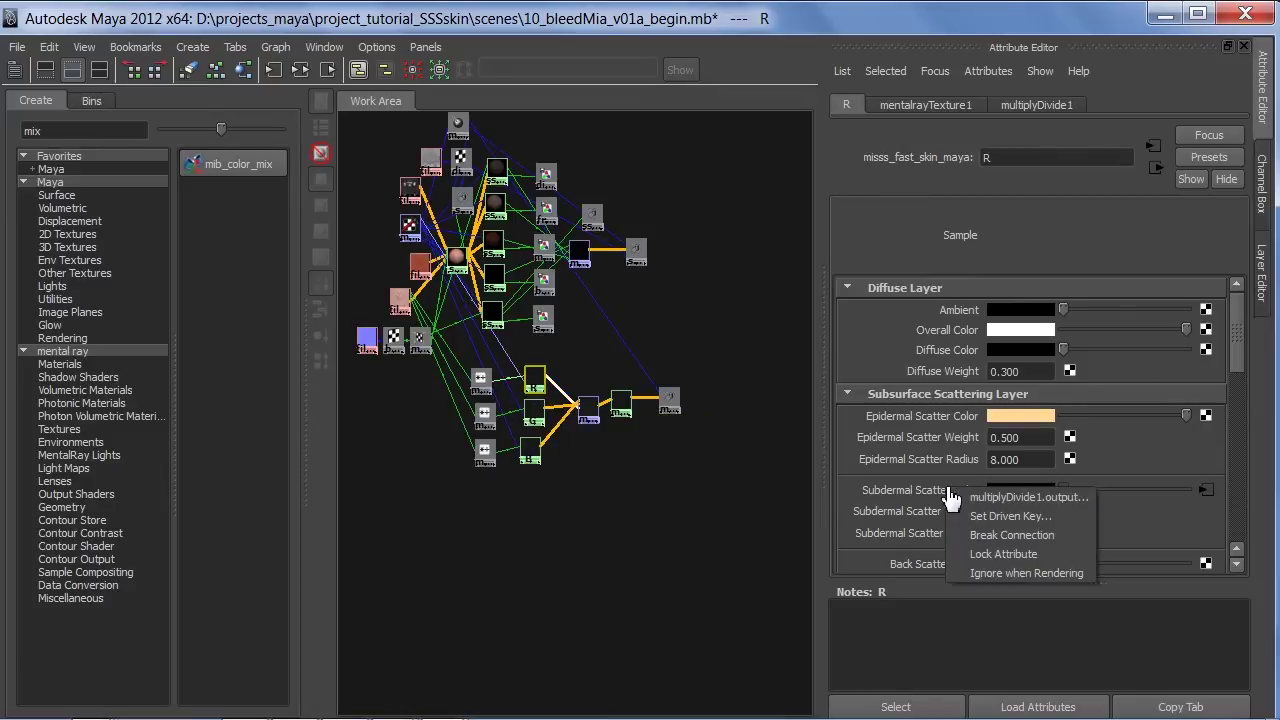
left_click(988, 538)
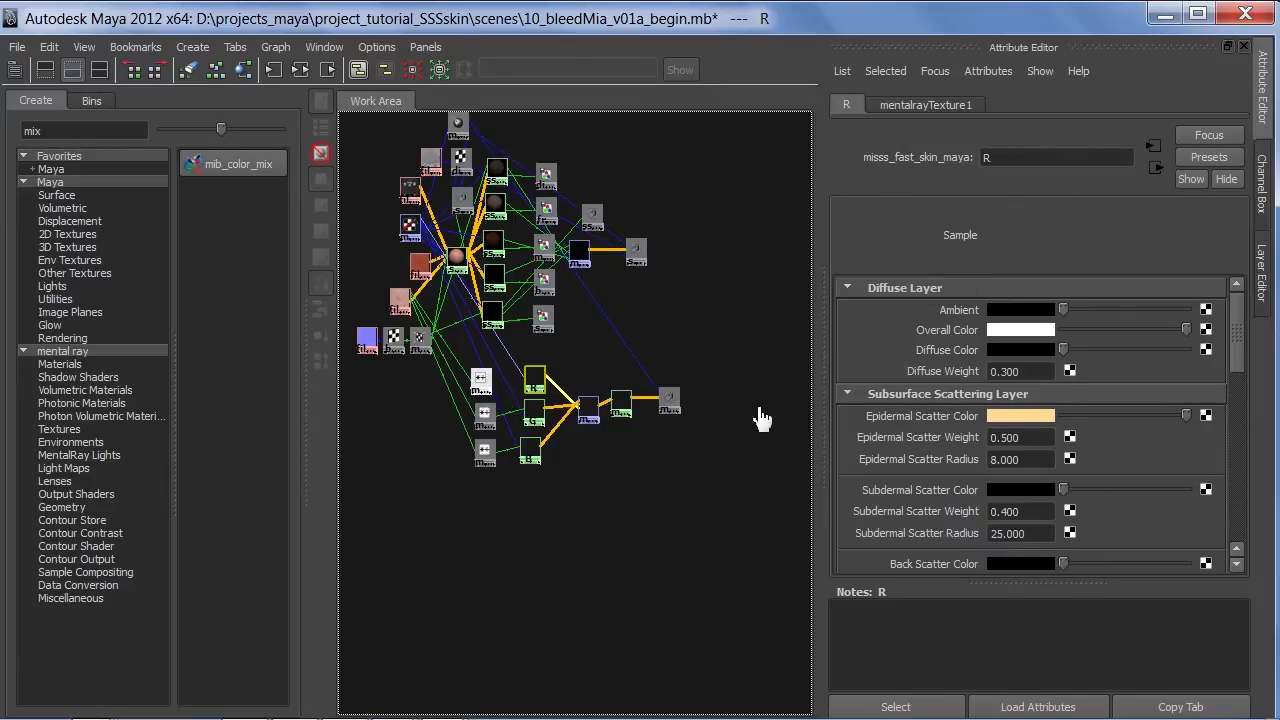
middle_click_drag(760, 418, 915, 425)
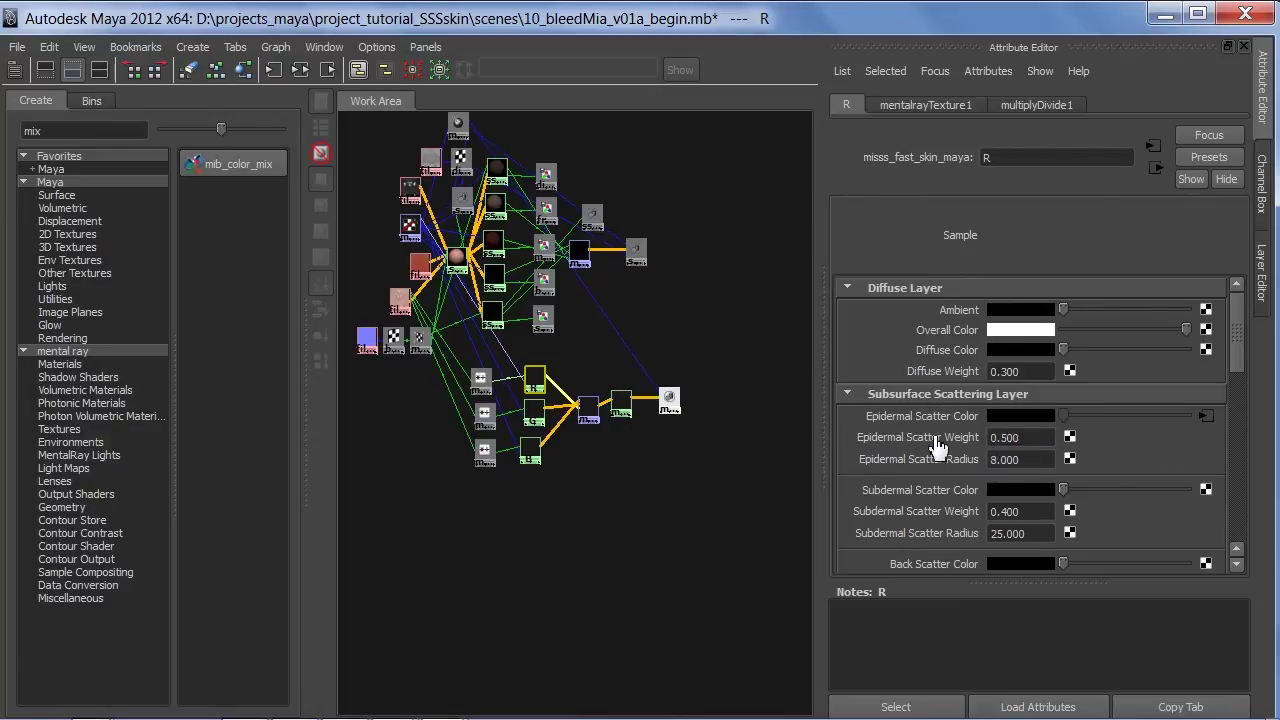
mouse_move(640, 704)
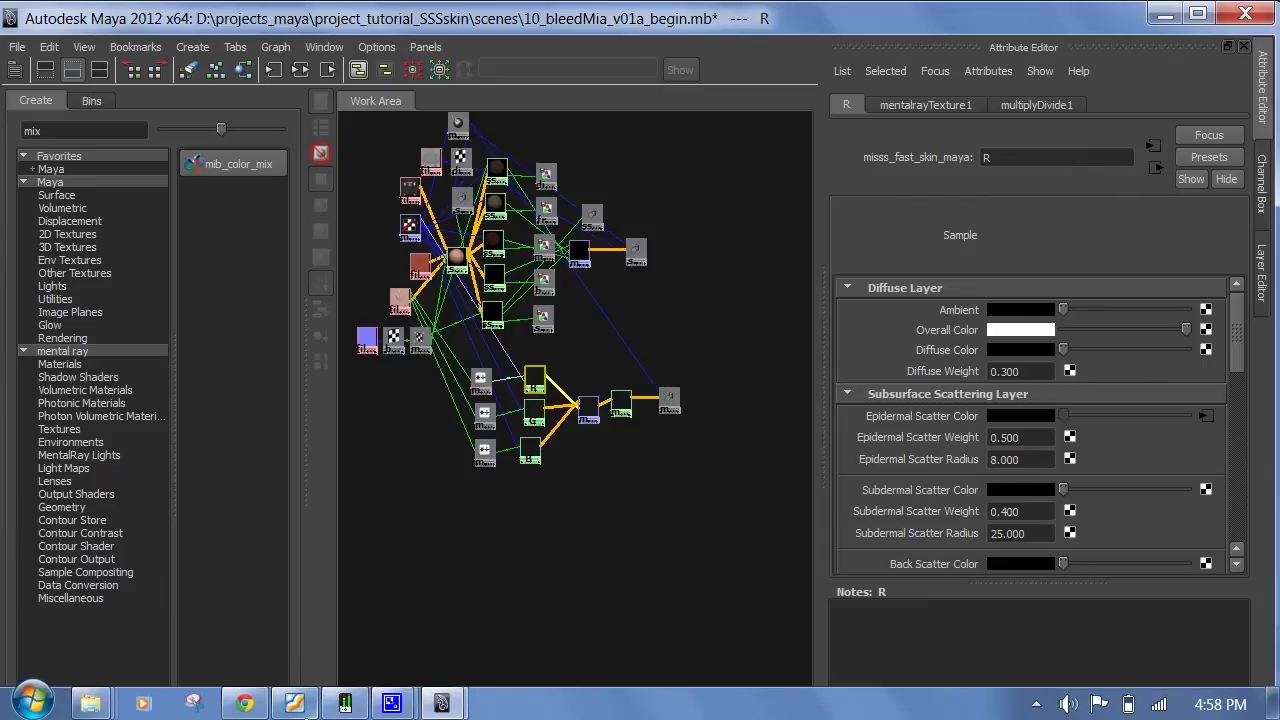
mouse_move(293, 703)
left_click(310, 578)
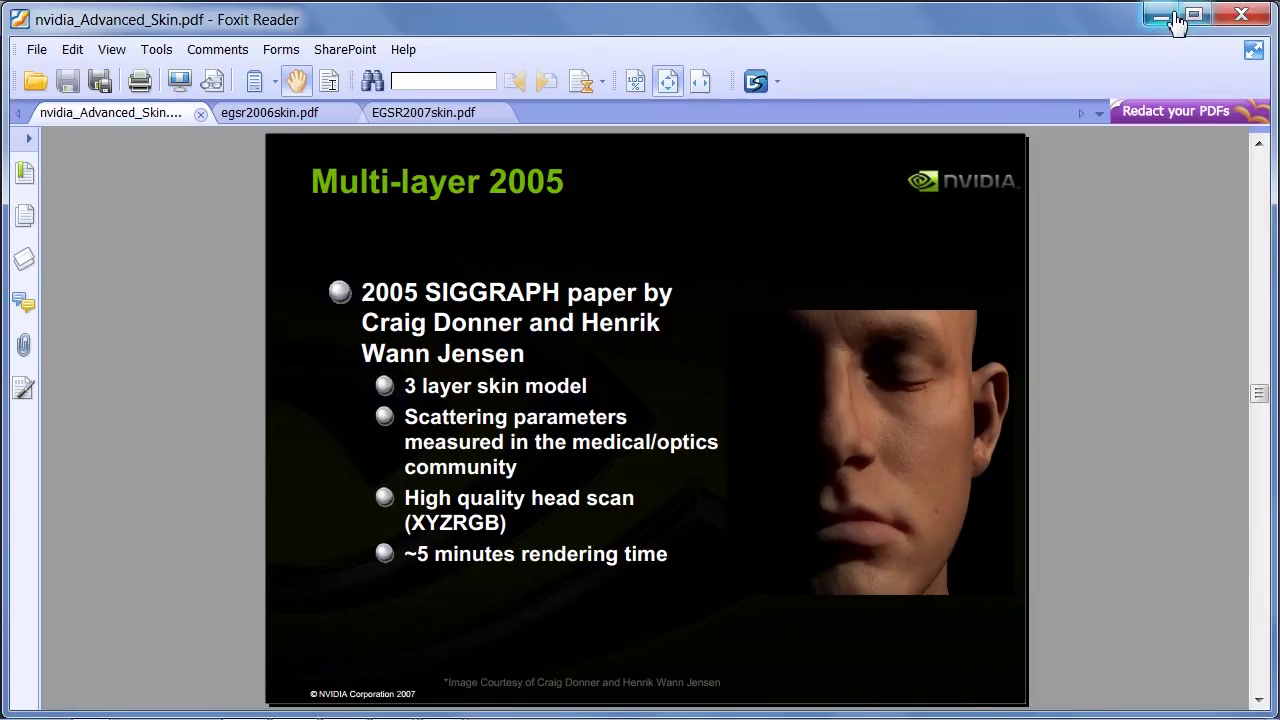
left_click(1170, 18)
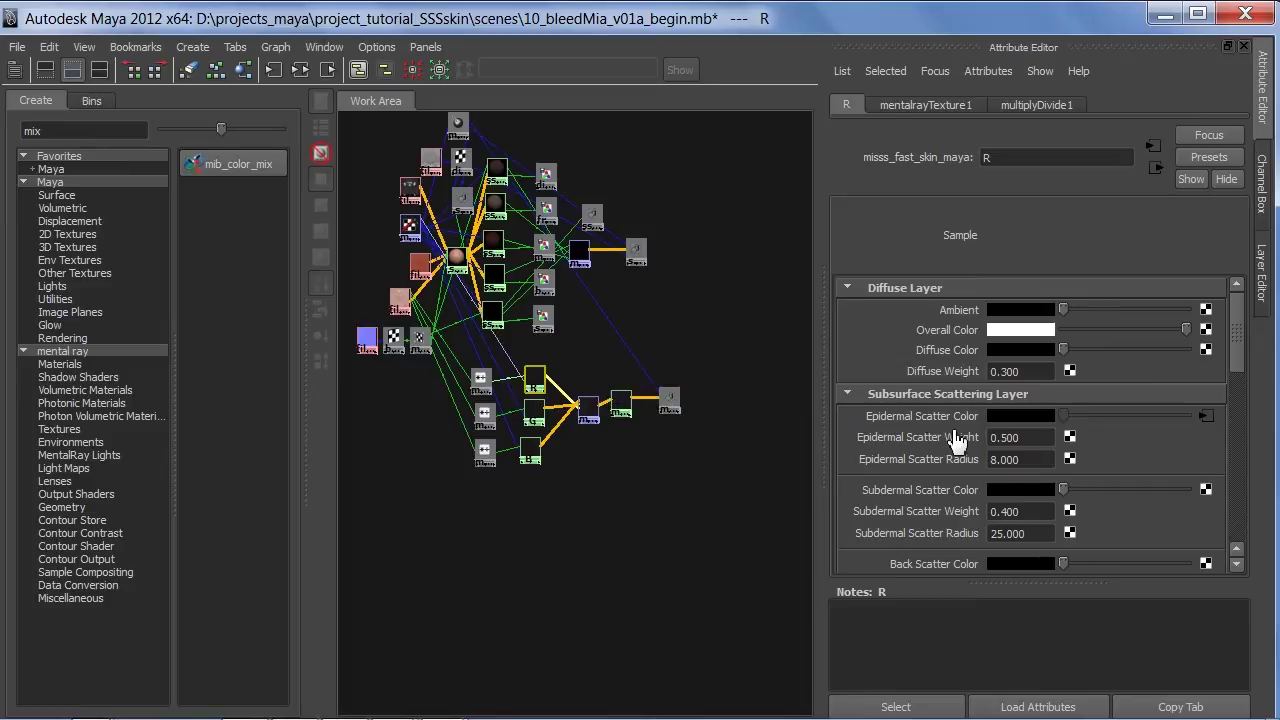
Give R an Epidermal Scatter Radius of 2.7 and Epidermal Scatter Weight of 1, then select G.
left_click(1033, 462)
double_click(1022, 446)
type("1")
key("Tab")
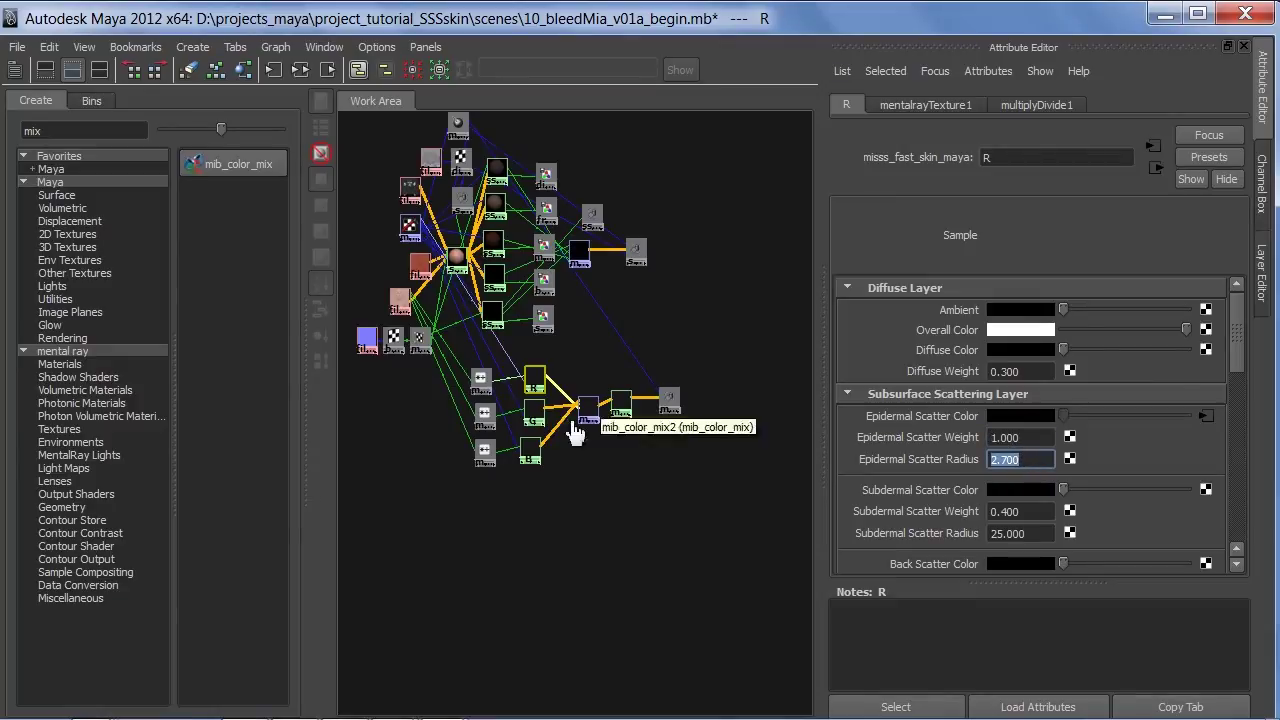
left_click(536, 415)
double_click(1044, 462)
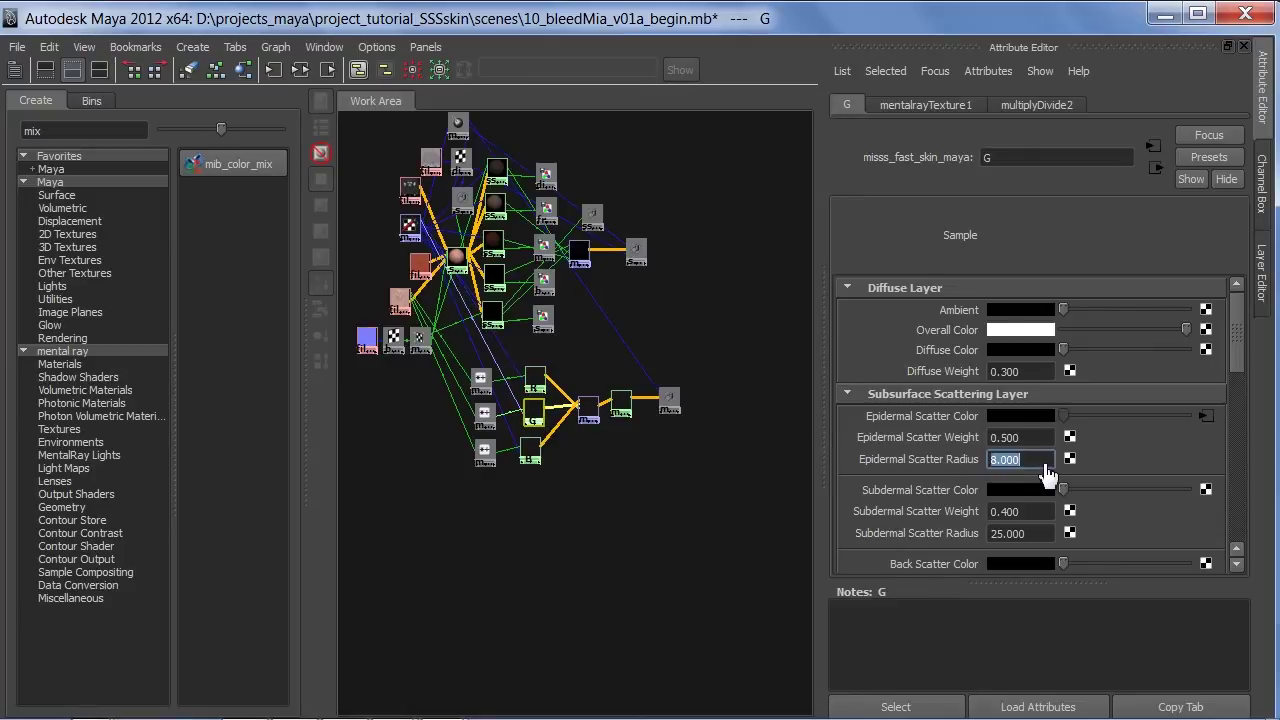
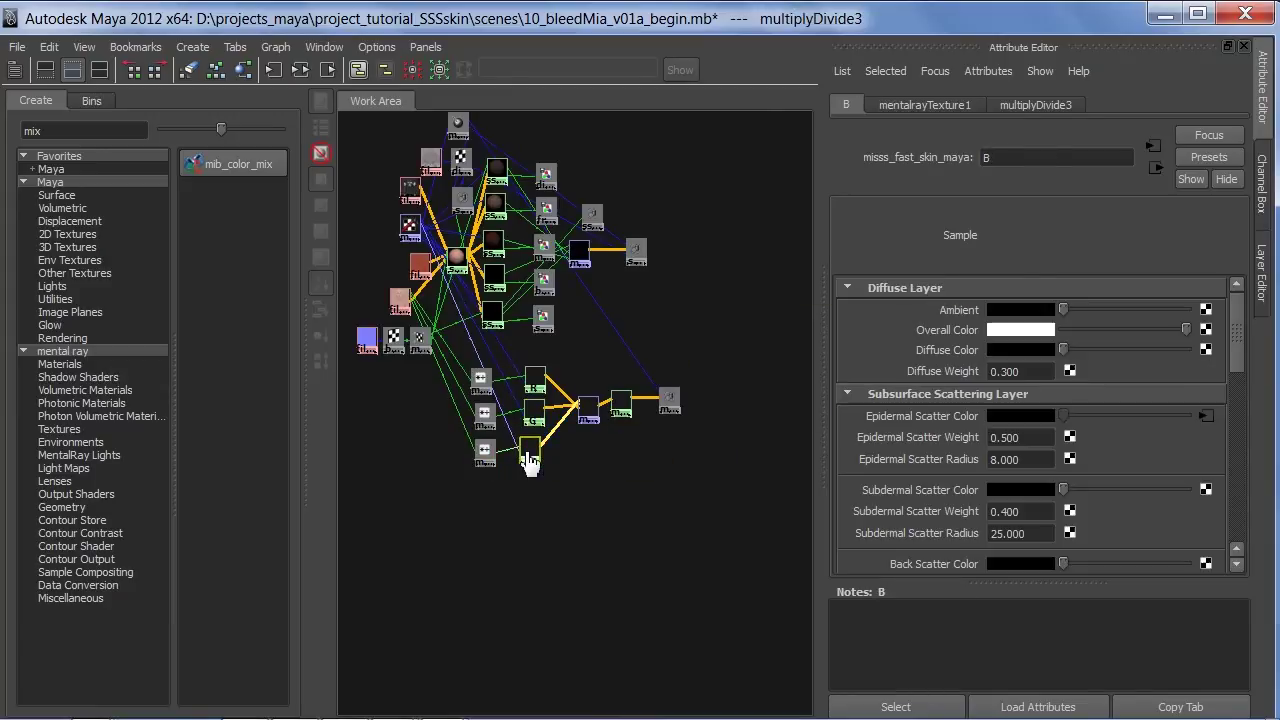
Set the B pass epidermal scatter radius to 0.22, and the B and G epidermal weights to 1.0.
left_click(1021, 459)
type("0.220")
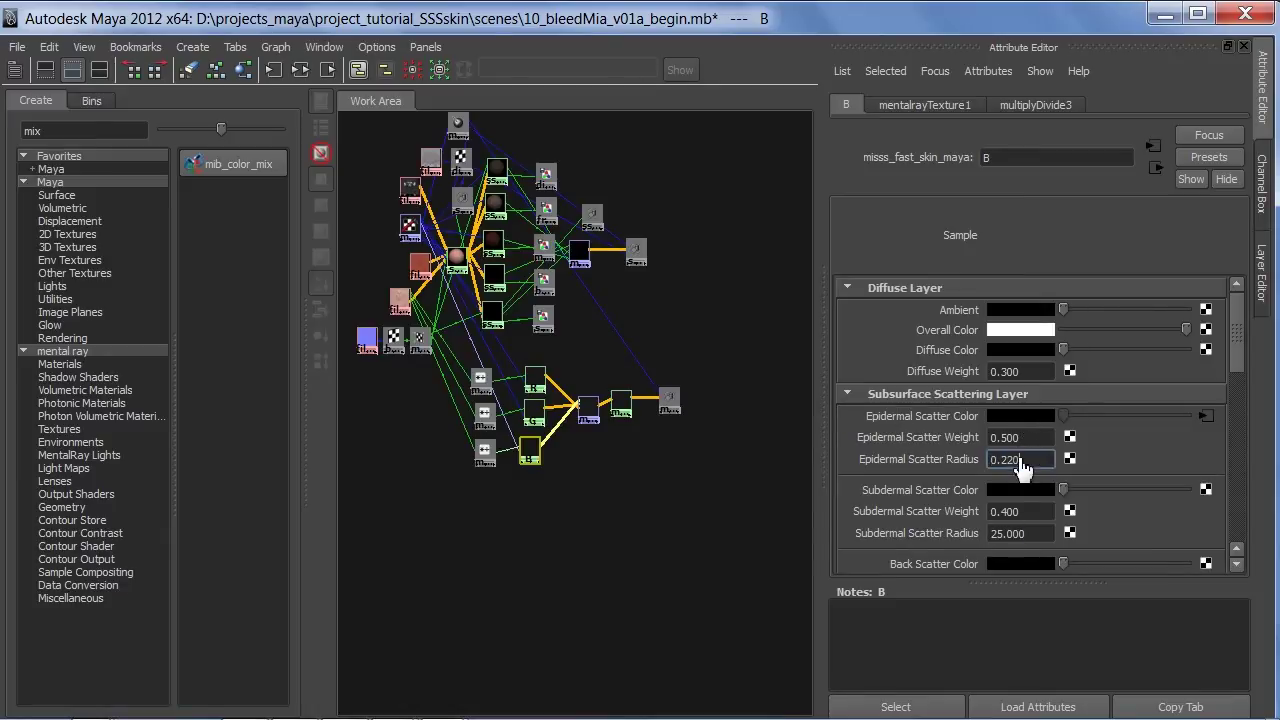
left_click(1018, 440)
type("1.000")
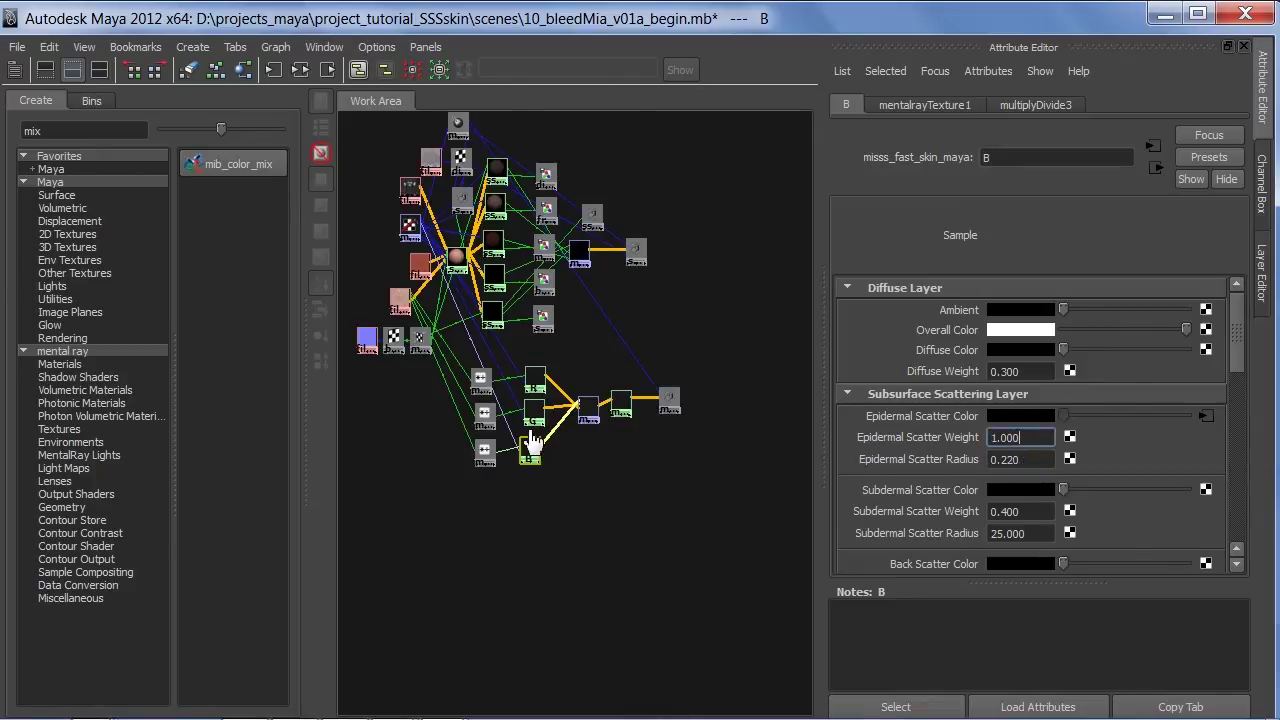
left_click(540, 420)
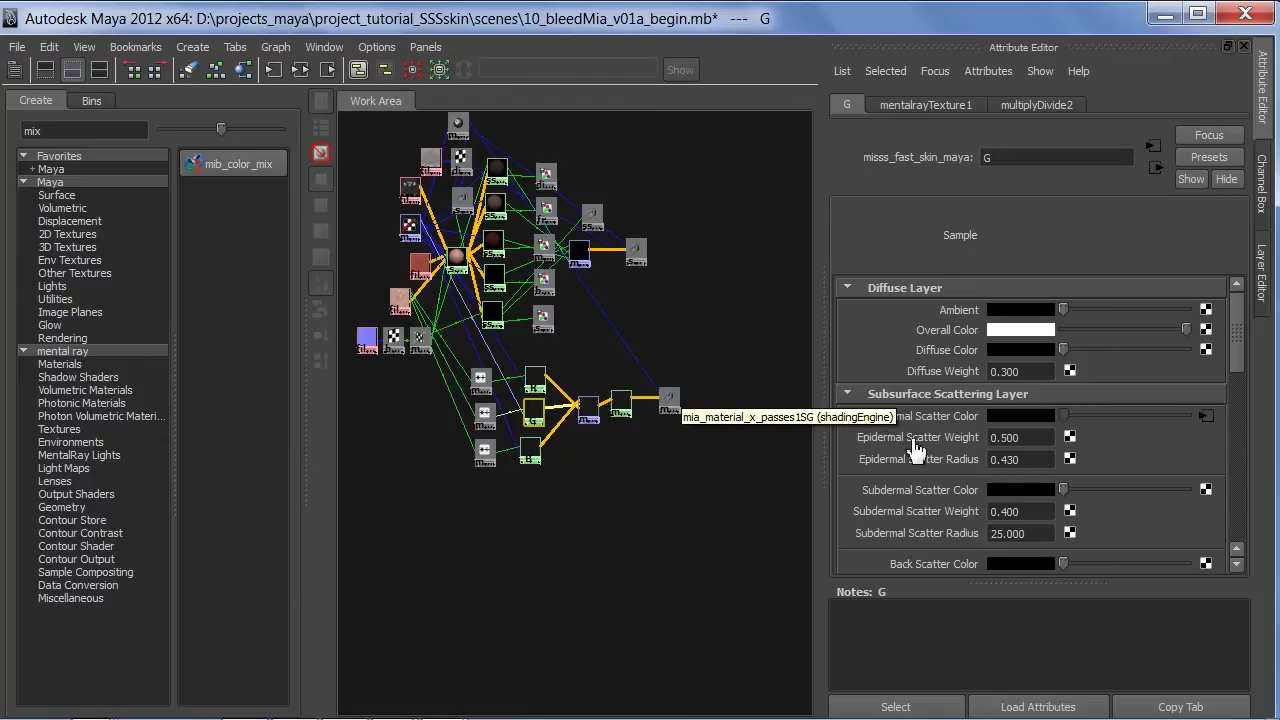
double_click(1001, 440)
type("1.000")
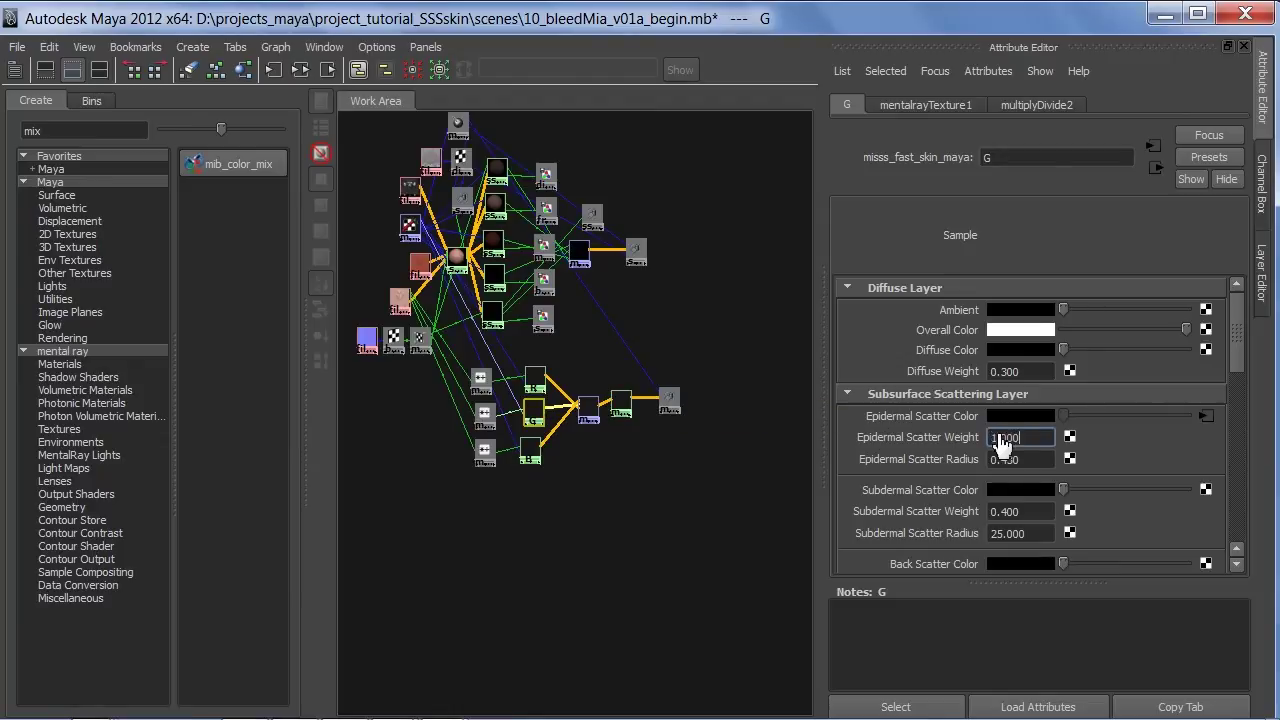
Review the R, G and B skin pass settings, then inspect the mib_color_mix2 node's parameters.
left_click(537, 393)
left_click(531, 453)
left_click(537, 396)
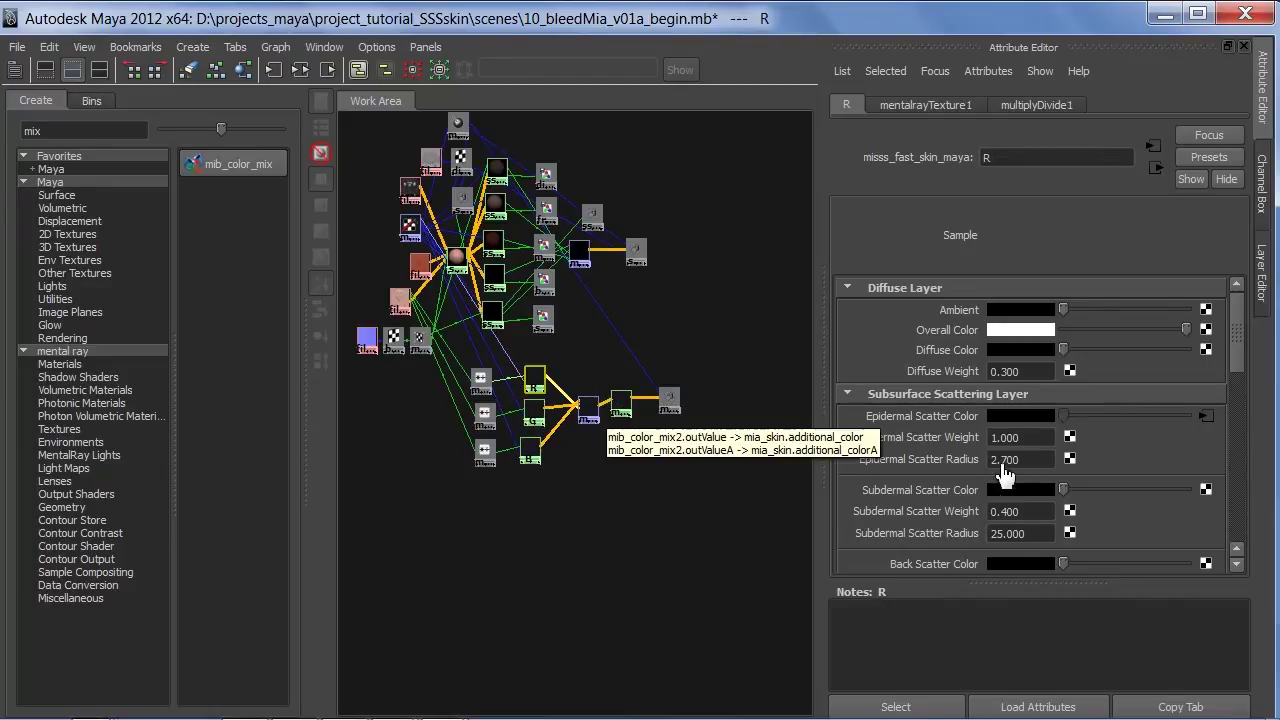
left_click(540, 428)
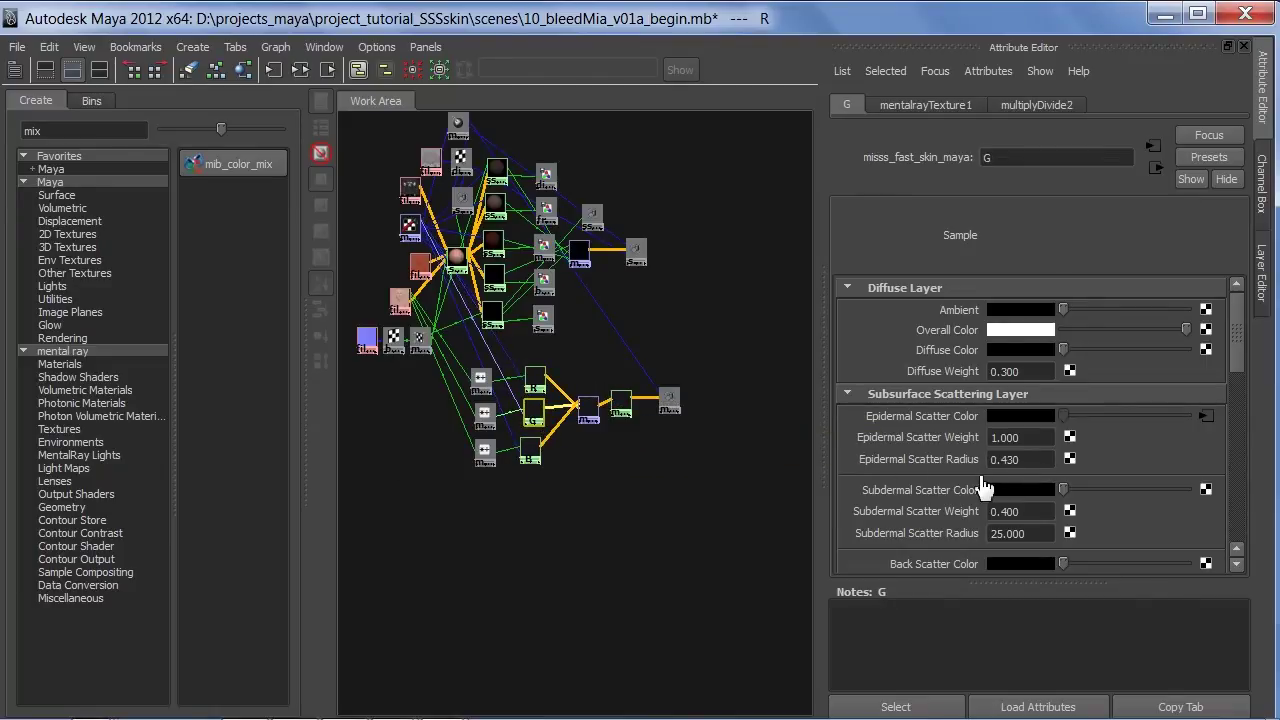
left_click(780, 471)
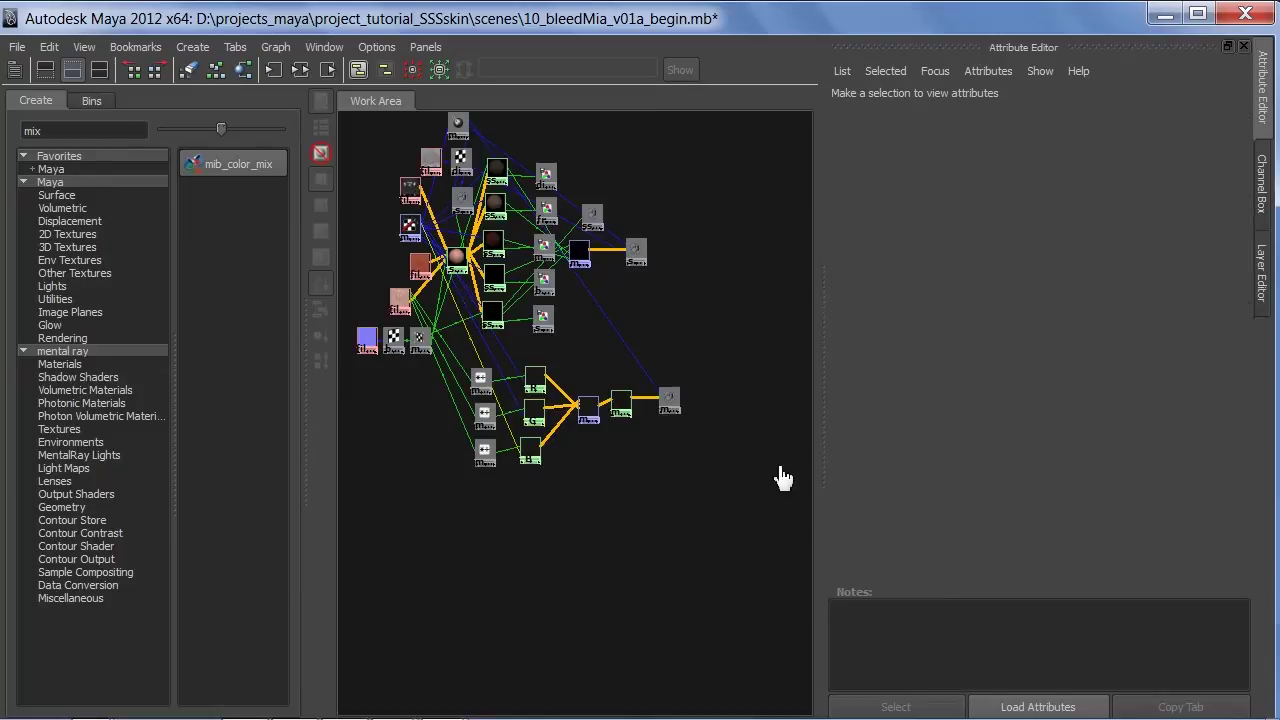
left_click(529, 458)
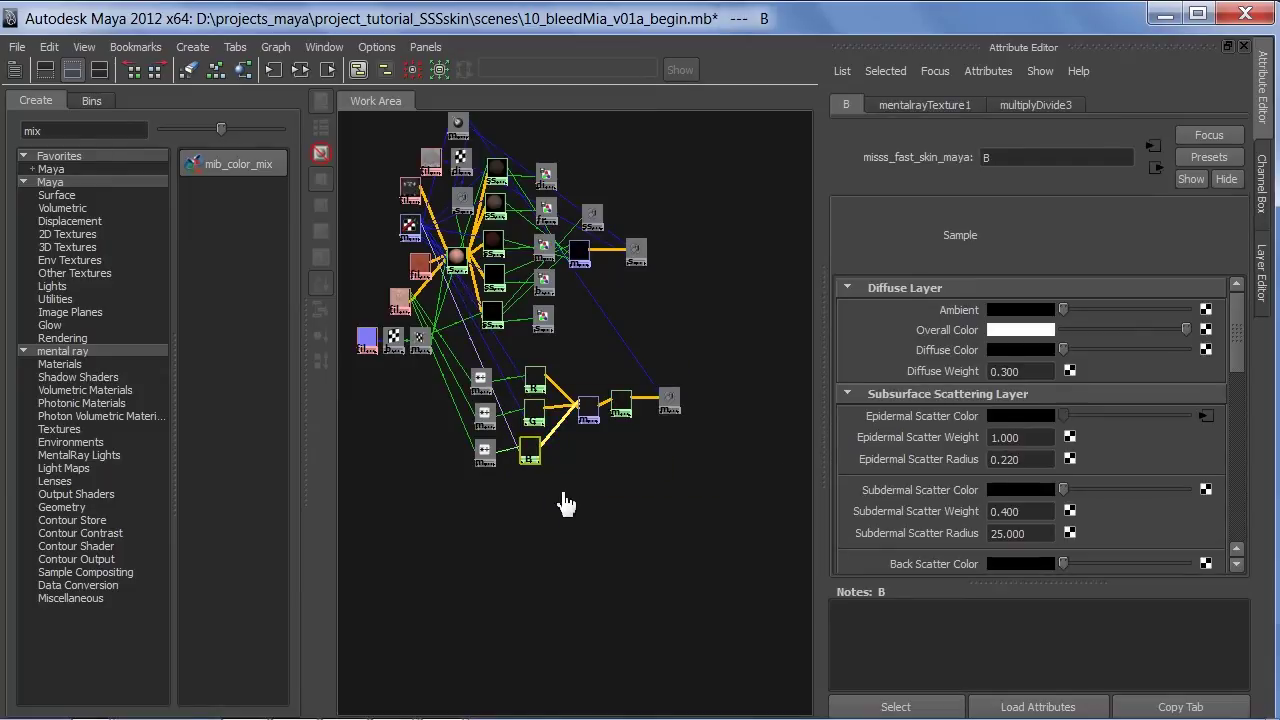
left_click(563, 504)
left_click(614, 418)
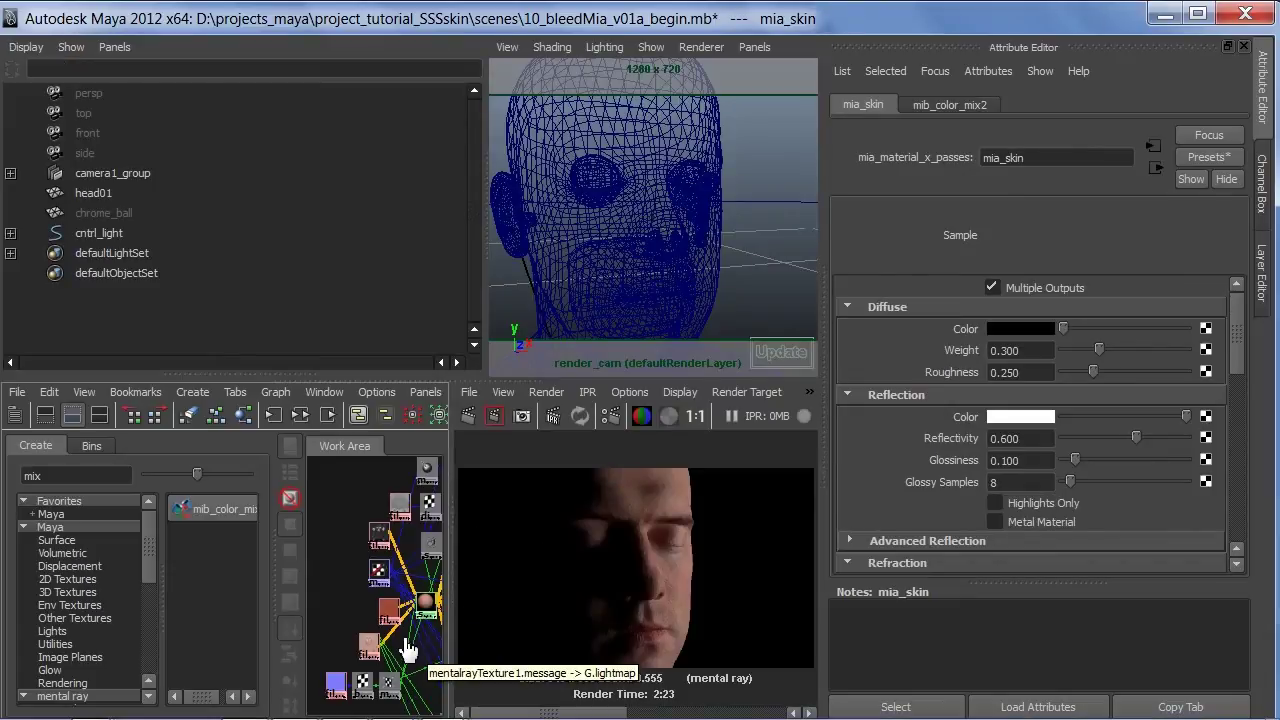
Pan the shader network to the mixing nodes and select the head that uses mia_skin.
middle_click_drag(413, 640, 350, 624, "alt")
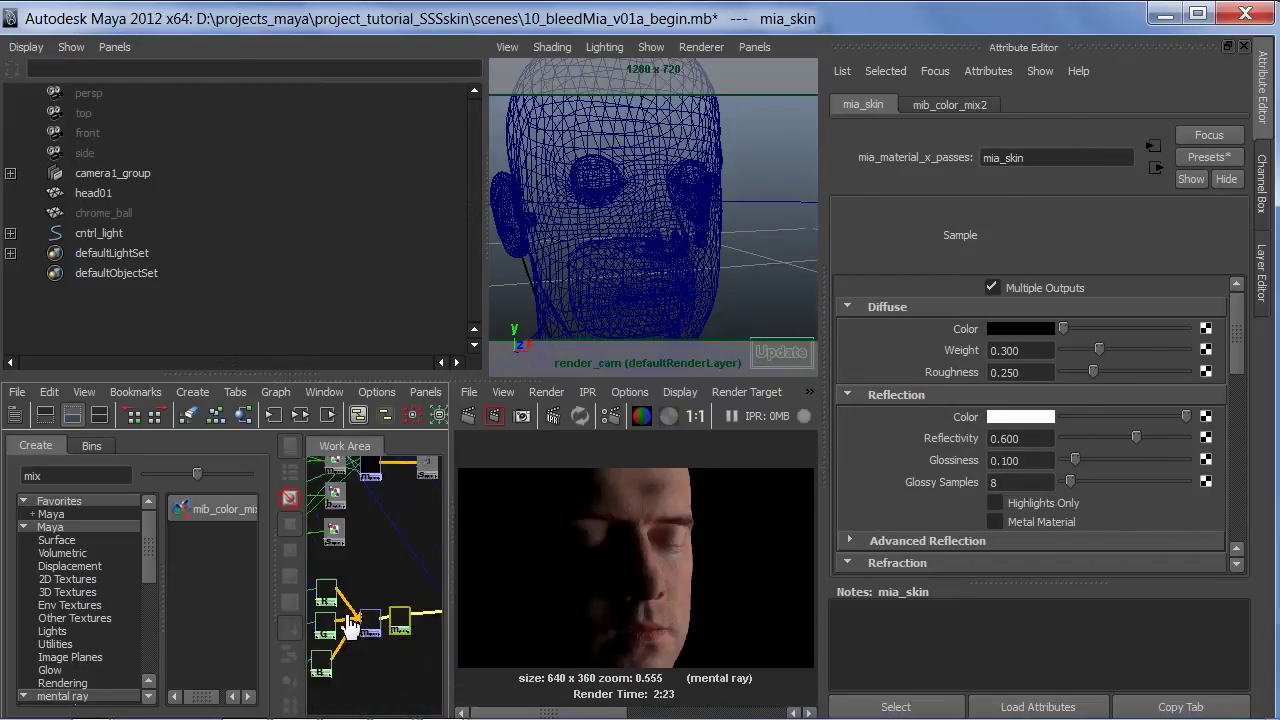
right_click_drag(390, 612, 438, 598)
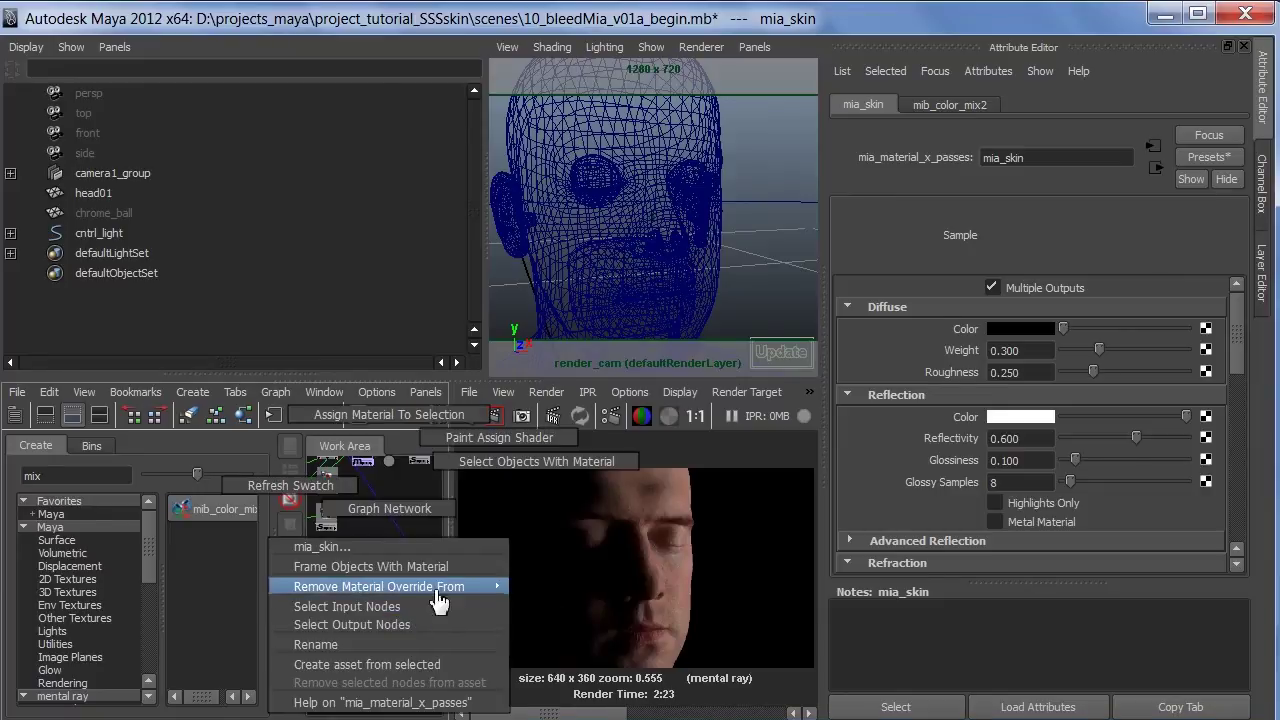
left_click(520, 461)
Clear the selection while the head renders, briefly minimizing Maya and restoring it.
left_click(400, 575)
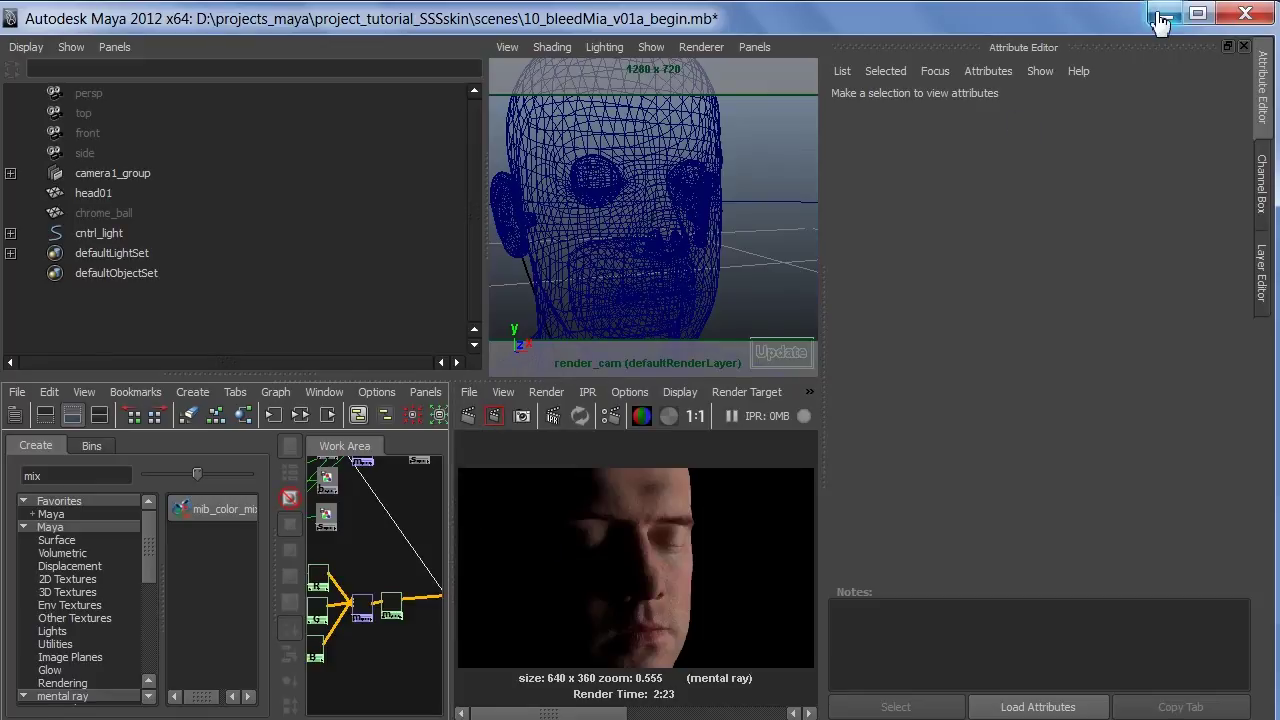
left_click(1160, 22)
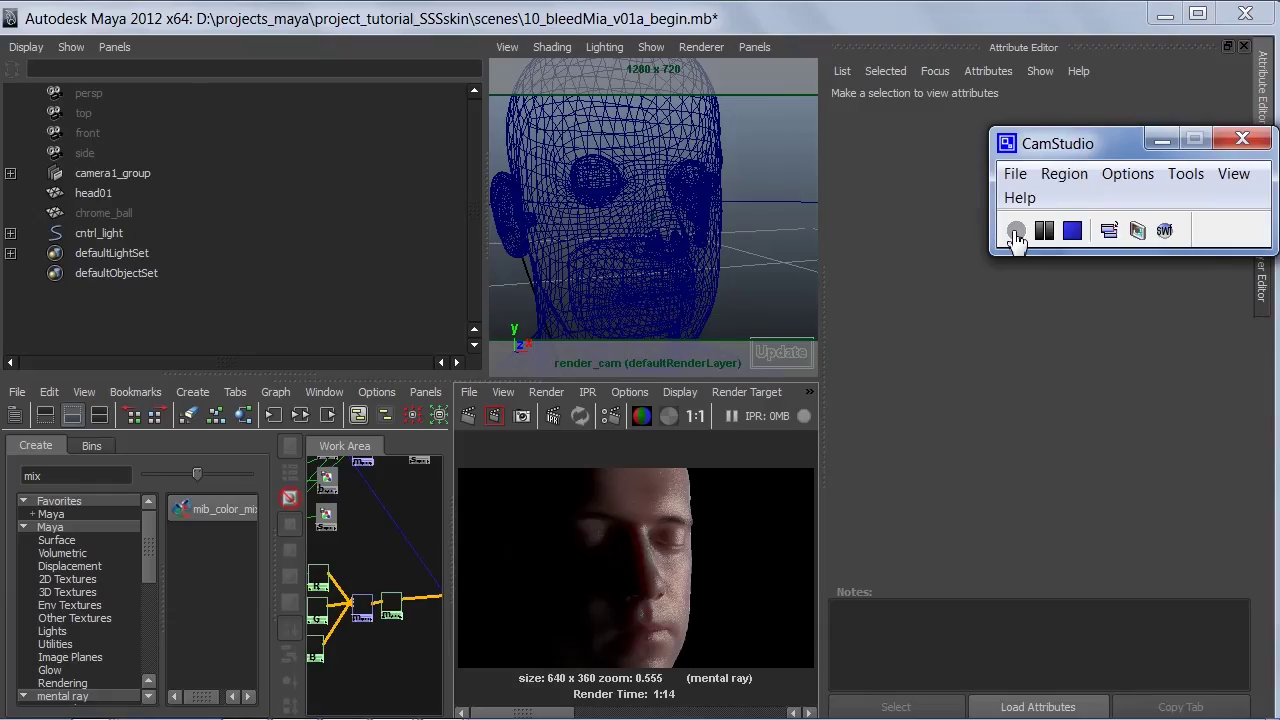
left_click(913, 20)
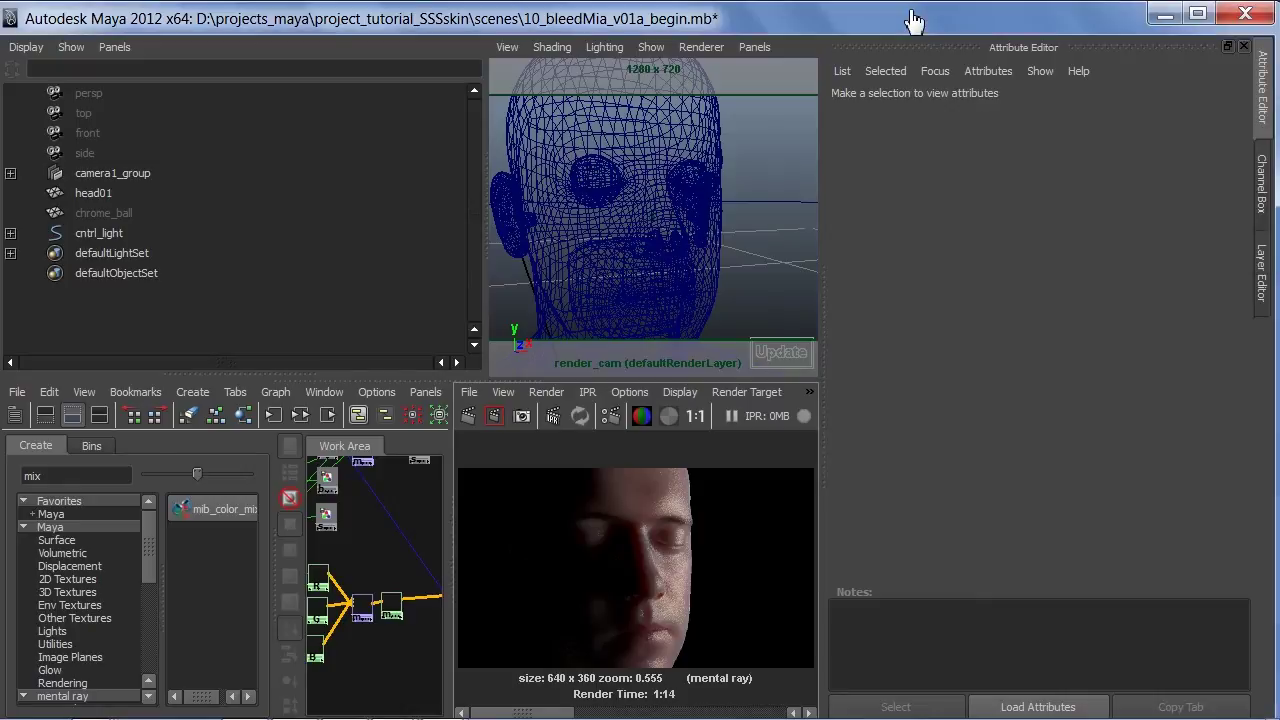
Enlarge Render View, compare the 1:14 and 2:23 renders, then minimize Maya.
key("space")
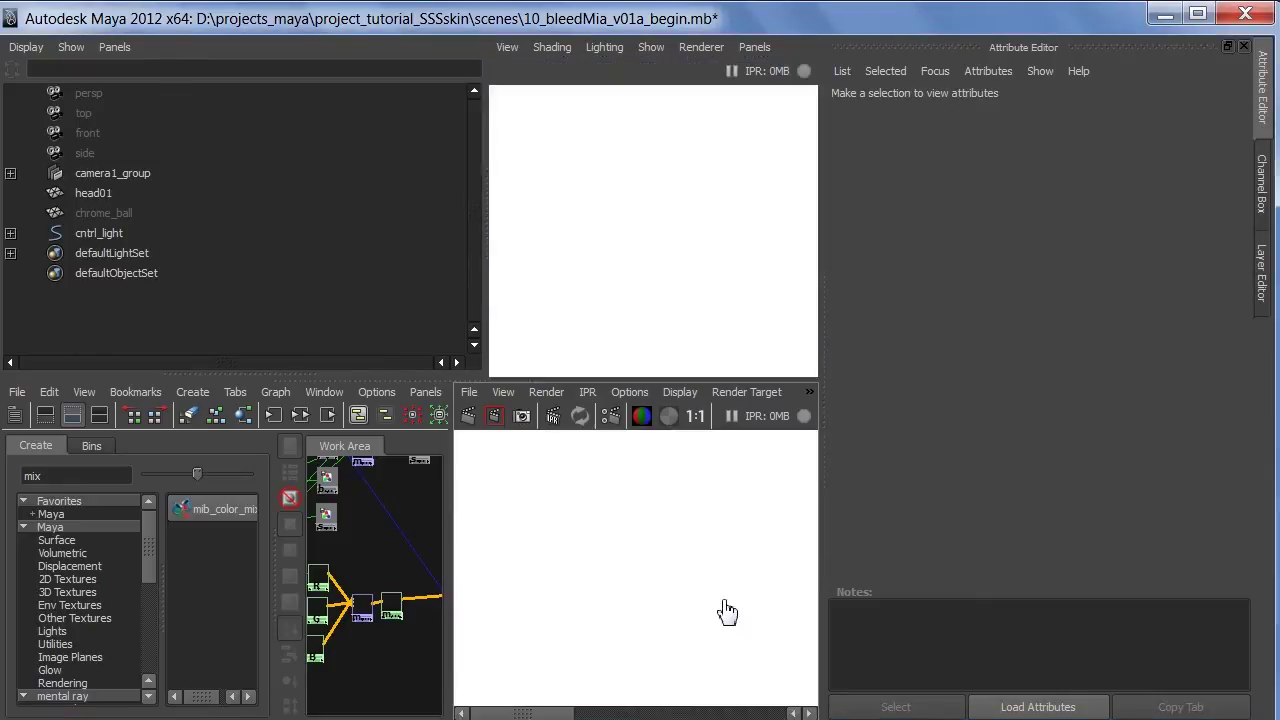
left_click(806, 711)
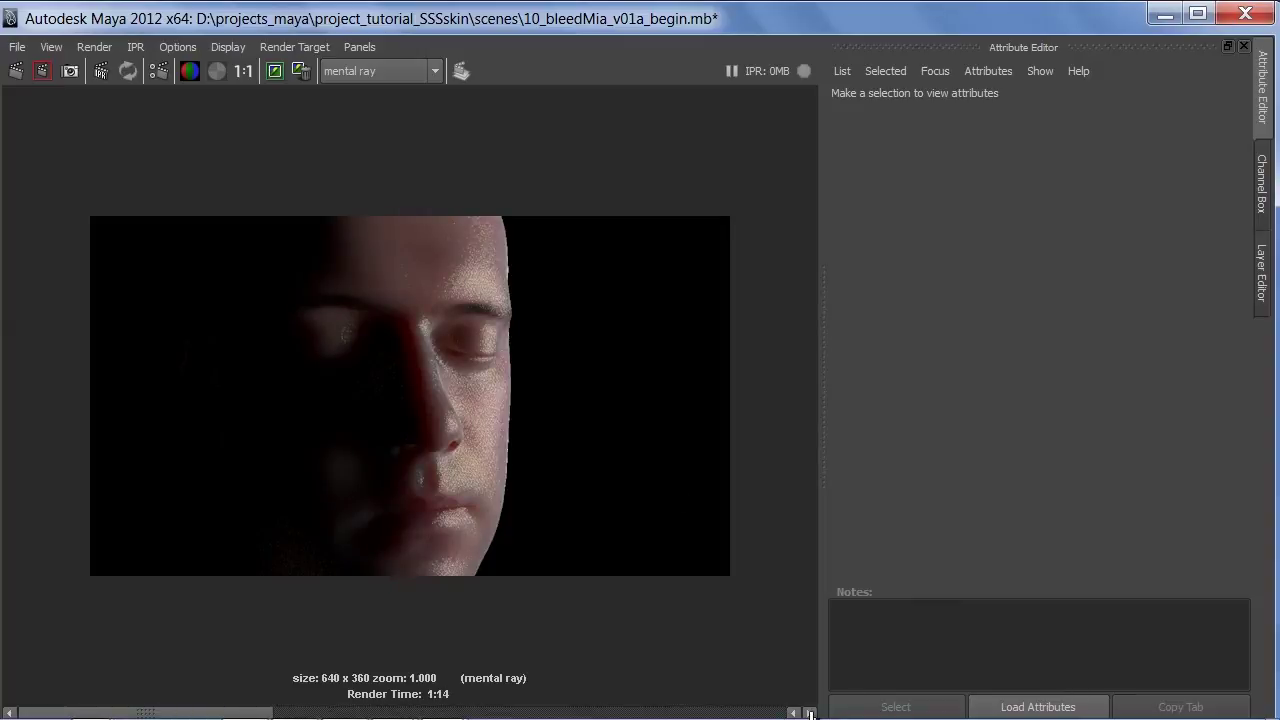
left_click(810, 712)
left_click(795, 713)
left_click(810, 712)
left_click(795, 713)
left_click(1163, 20)
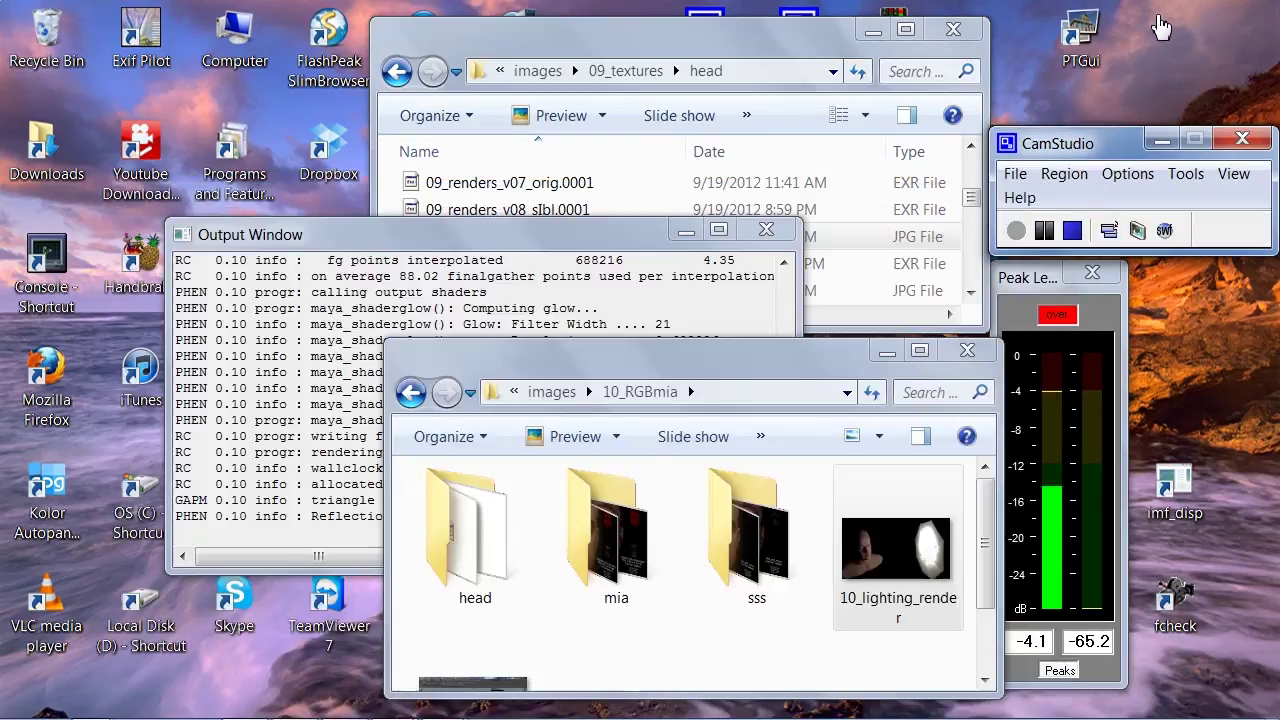